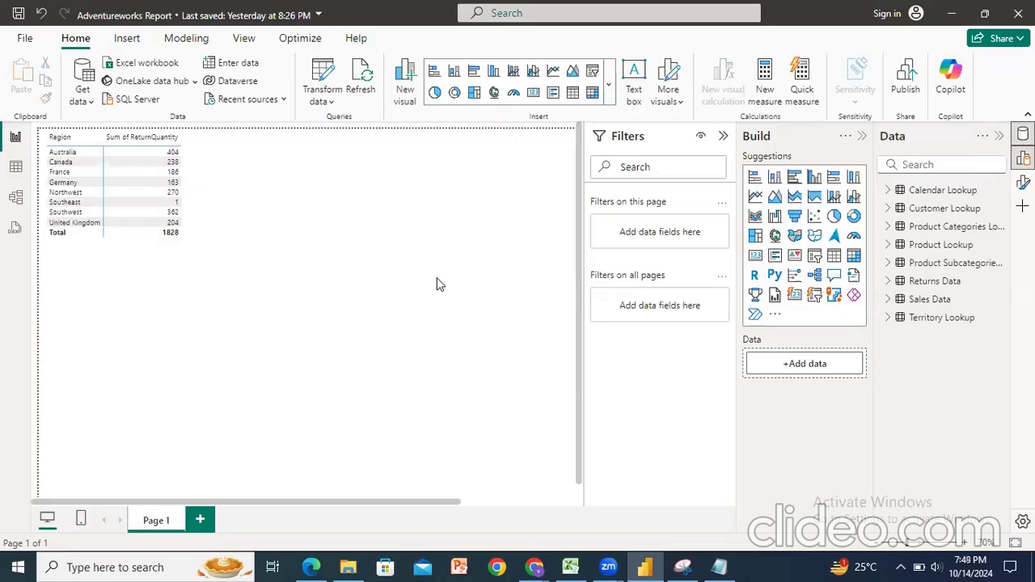
Review the lesson topics in the Notepad list, starting with filter context & flow, and switch back to Power BI Desktop
left_click(717, 566)
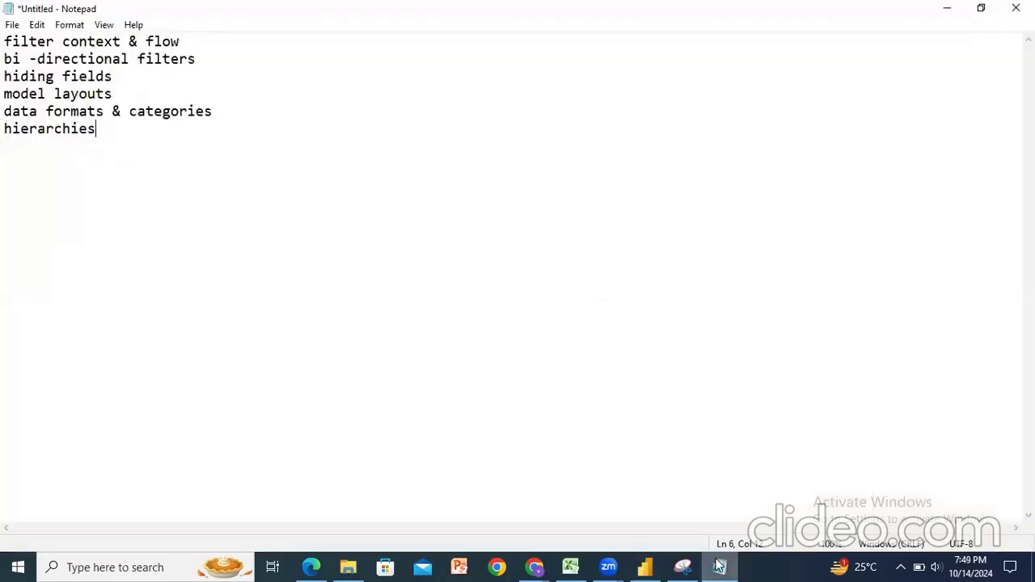
left_click(198, 49)
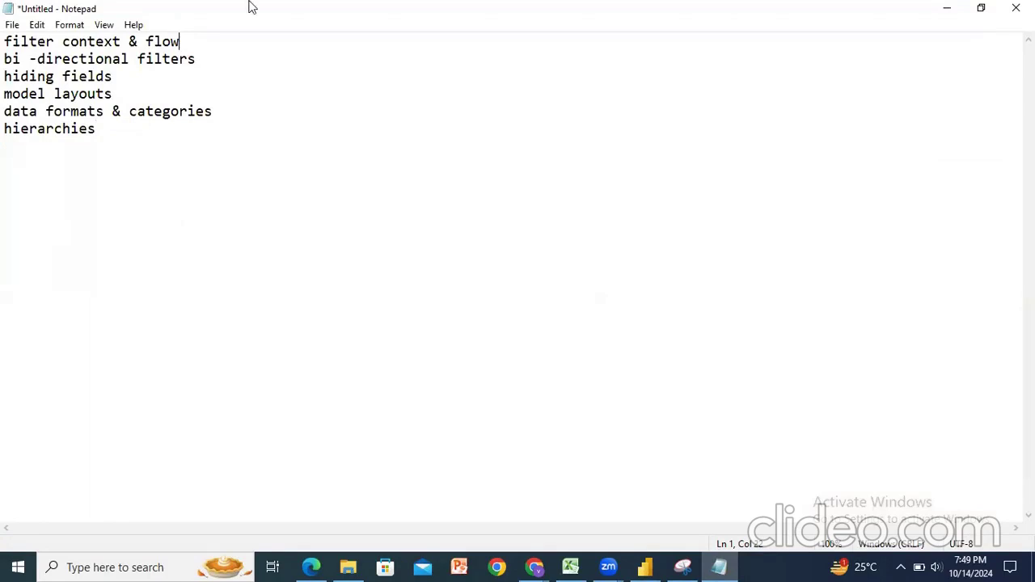
left_click(644, 566)
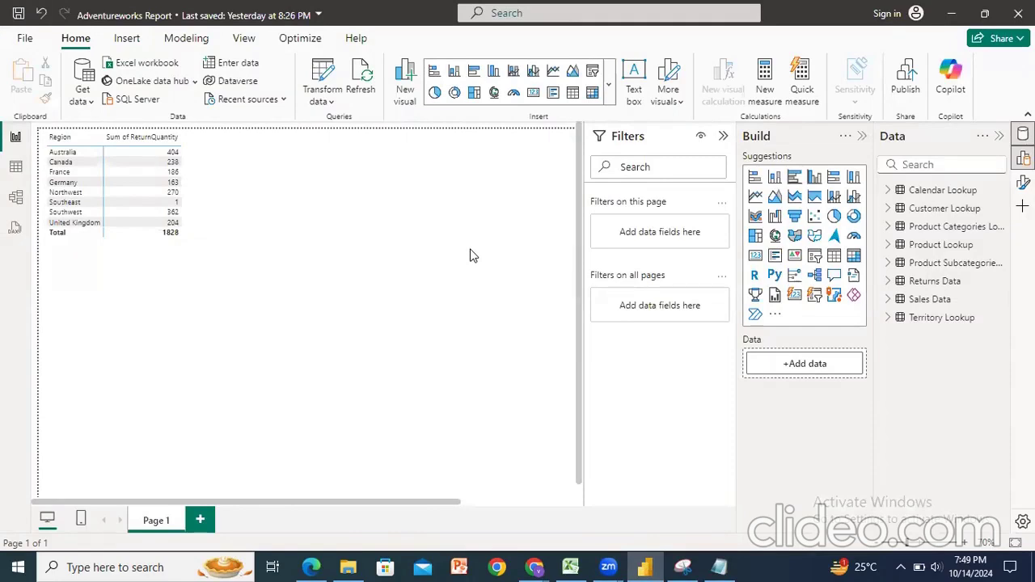
Show the data model diagram with all its tables in view and collapse the Properties and Data panes
left_click(17, 201)
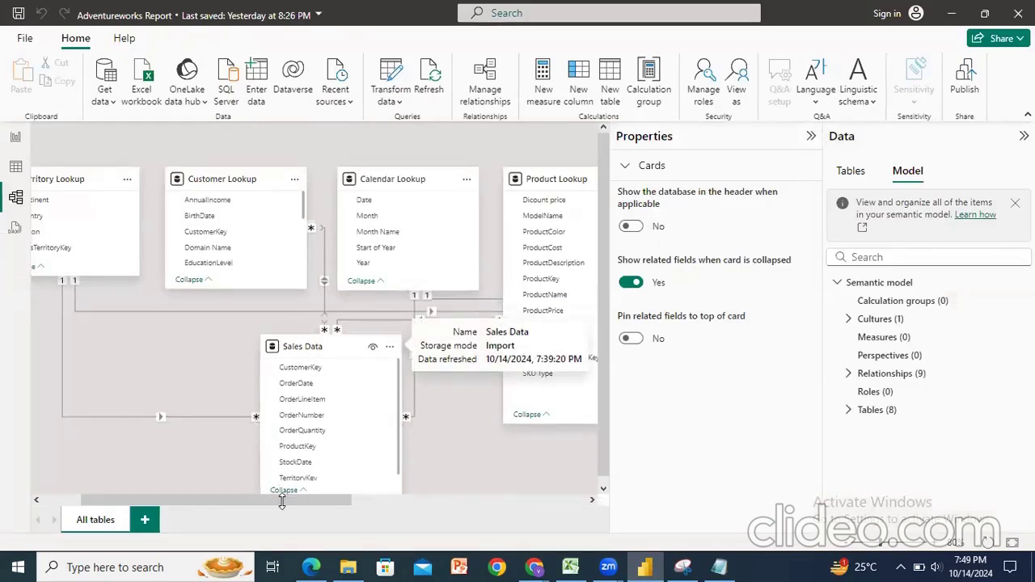
left_click_drag(282, 501, 243, 501)
left_click(226, 499)
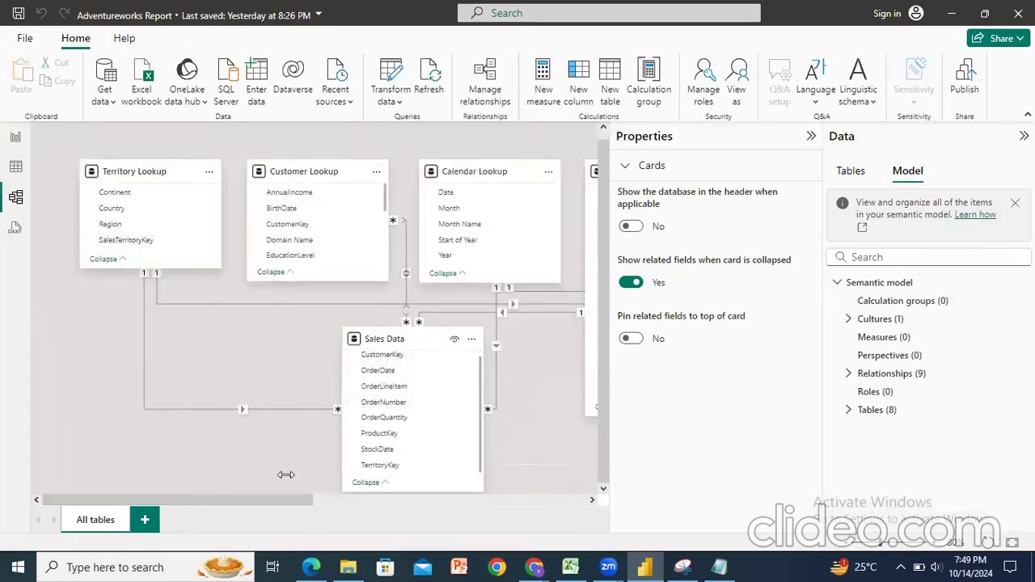
left_click_drag(283, 498, 235, 508)
left_click(846, 544)
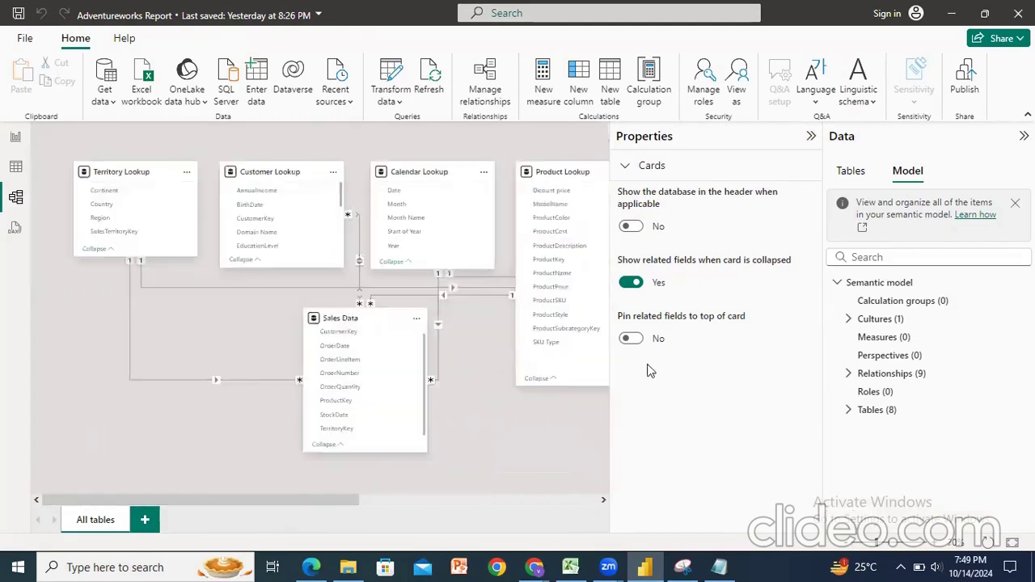
left_click(811, 136)
left_click(1024, 136)
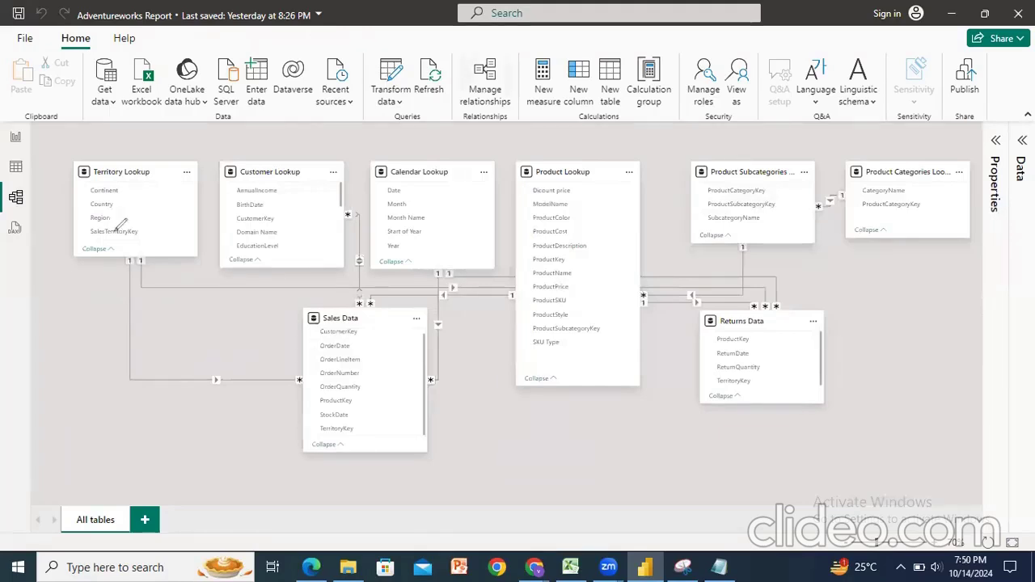
Trace the Territory Lookup to Sales Data relationship with the annotation pen, marking its filter arrow, both cardinality ends and TerritoryKey
mouse_move(106, 252)
left_mouse_down()
mouse_move(109, 363)
mouse_move(221, 435)
mouse_move(305, 428)
left_mouse_up()
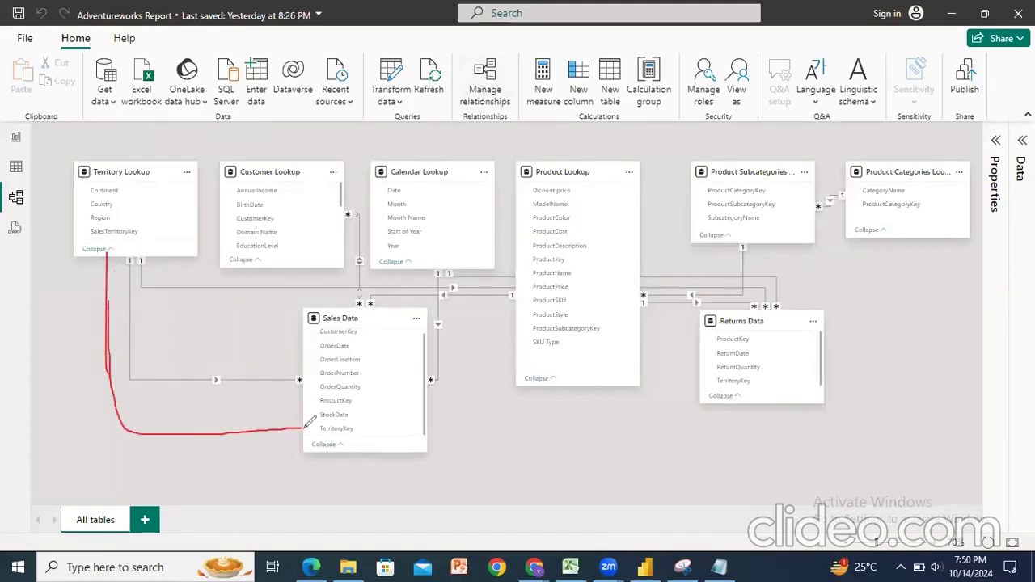
mouse_move(201, 369)
left_mouse_down()
mouse_move(232, 395)
mouse_move(230, 366)
mouse_move(202, 370)
left_mouse_up()
left_click_drag(123, 269, 140, 269)
mouse_move(287, 365)
left_mouse_down()
mouse_move(285, 396)
mouse_move(308, 364)
mouse_move(284, 361)
left_mouse_up()
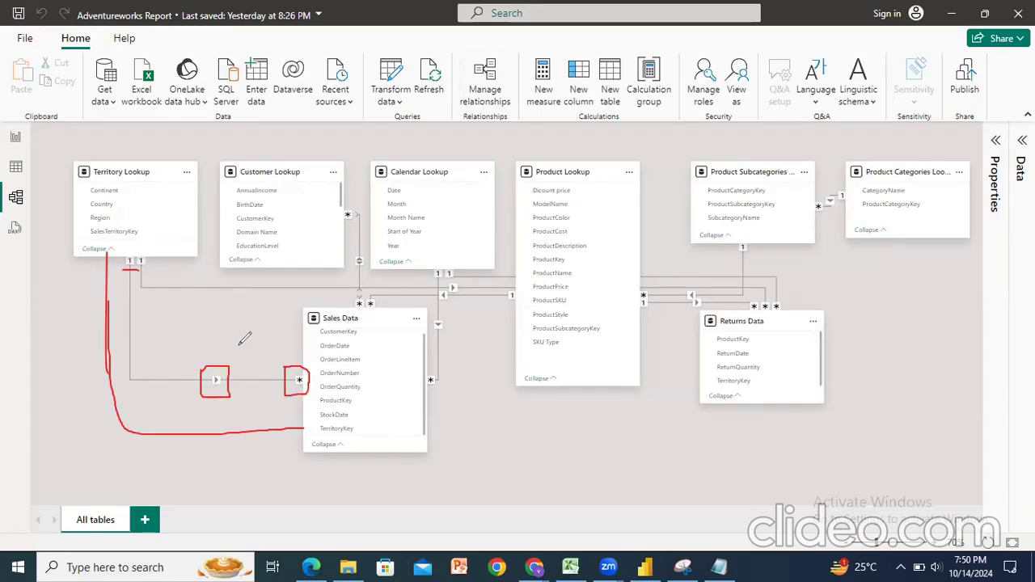
left_click_drag(141, 269, 142, 269)
mouse_move(285, 367)
left_mouse_down()
mouse_move(311, 393)
mouse_move(306, 363)
left_mouse_up()
mouse_move(315, 420)
left_mouse_down()
mouse_move(311, 444)
mouse_move(370, 431)
mouse_move(312, 426)
left_mouse_up()
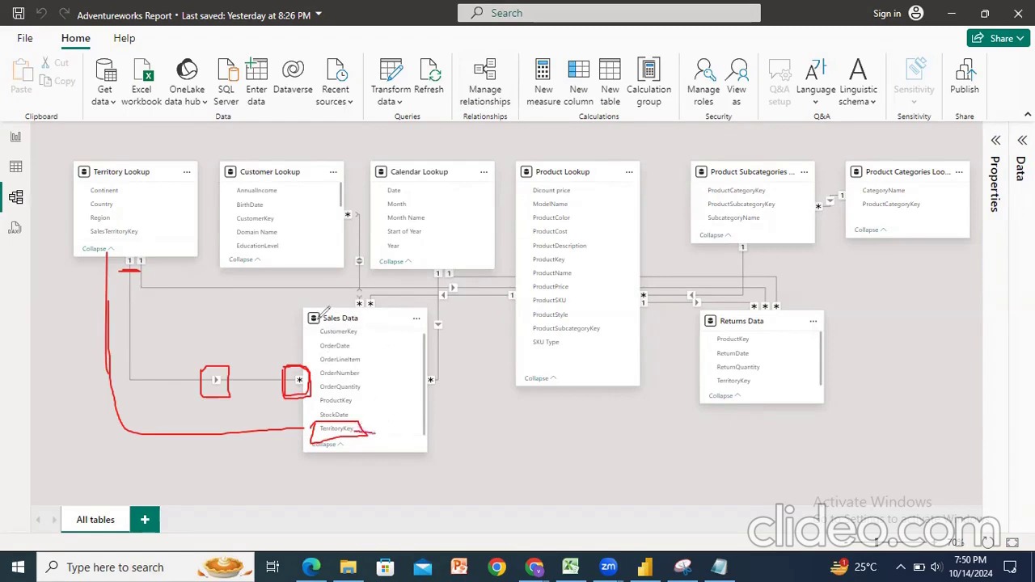
left_click_drag(325, 322, 360, 316)
Trace the Territory Lookup to Returns Data relationship with the annotation pen, marking TerritoryKey, the filter arrow and both ends
mouse_move(708, 383)
left_mouse_down()
mouse_move(760, 379)
mouse_move(713, 381)
left_mouse_up()
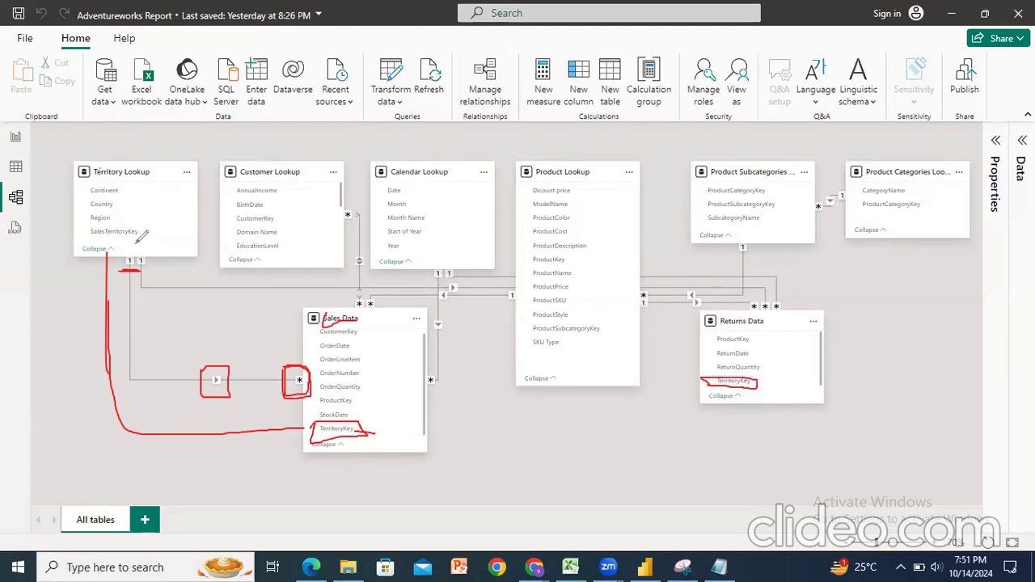
mouse_move(141, 253)
left_mouse_down()
mouse_move(146, 285)
mouse_move(768, 287)
mouse_move(765, 307)
left_mouse_up()
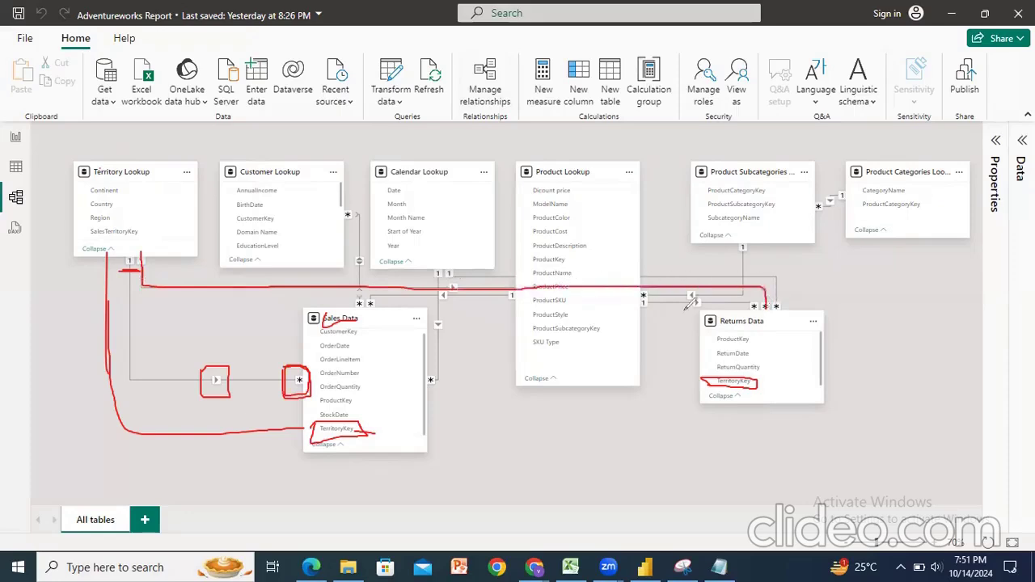
mouse_move(453, 283)
left_mouse_down()
mouse_move(445, 293)
mouse_move(456, 282)
left_mouse_up()
left_click_drag(122, 275, 156, 275)
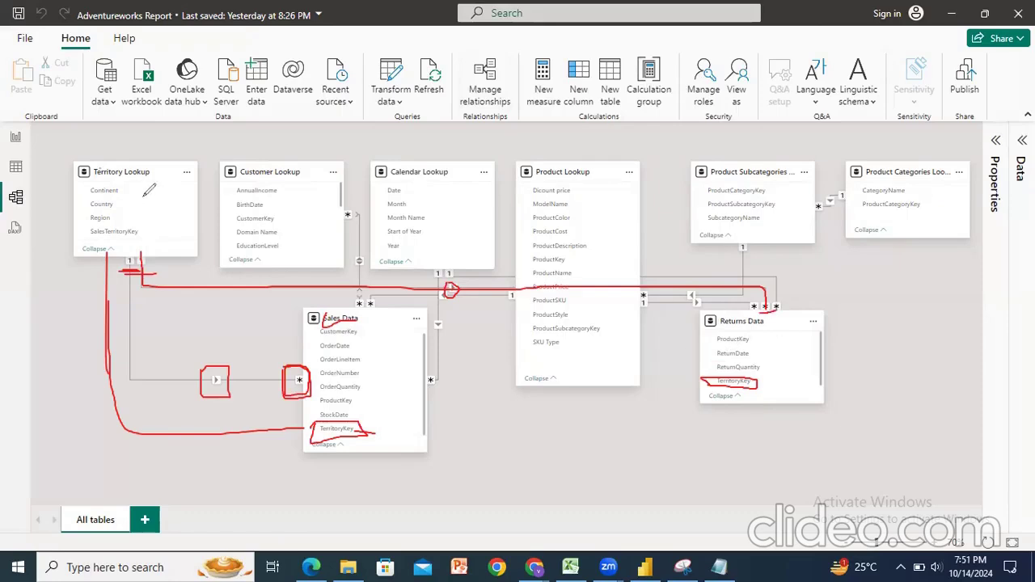
left_click_drag(785, 345, 818, 345)
Tick the Territory Lookup table, outline the Sales Data and Returns Data tables, and clear all annotations
left_click_drag(144, 214, 190, 178)
mouse_move(68, 217)
left_mouse_down()
mouse_move(75, 224)
mouse_move(108, 194)
left_mouse_up()
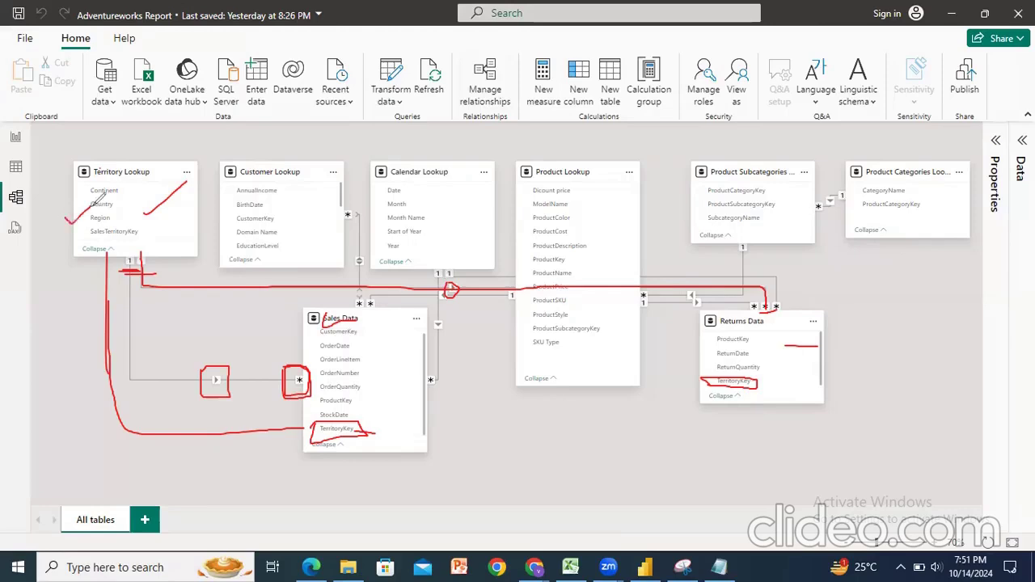
mouse_move(300, 302)
left_mouse_down()
mouse_move(303, 428)
mouse_move(451, 443)
mouse_move(419, 294)
mouse_move(298, 305)
left_mouse_up()
mouse_move(706, 309)
left_mouse_down()
mouse_move(775, 415)
mouse_move(797, 291)
mouse_move(682, 309)
left_mouse_up()
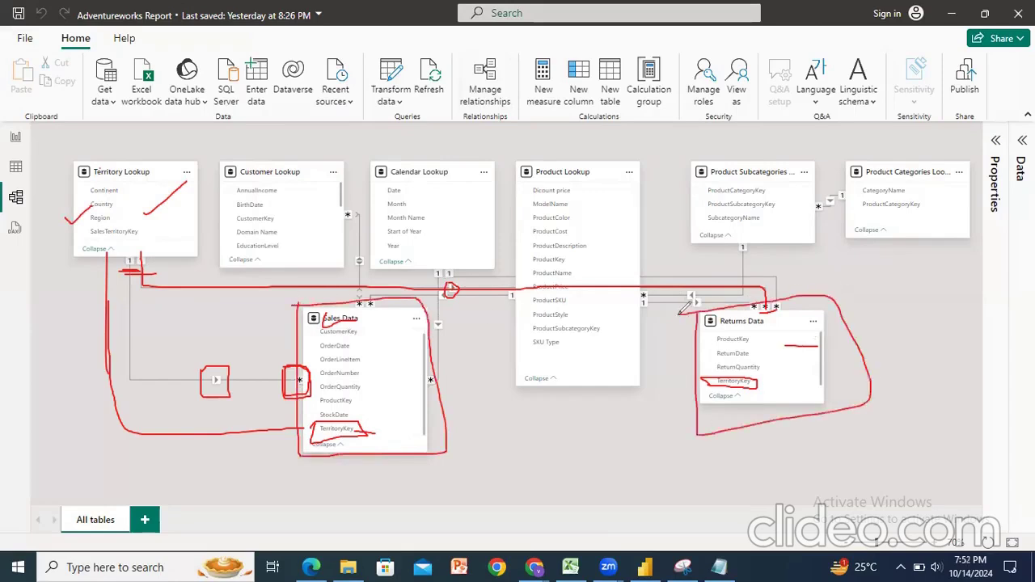
left_click(6, 379)
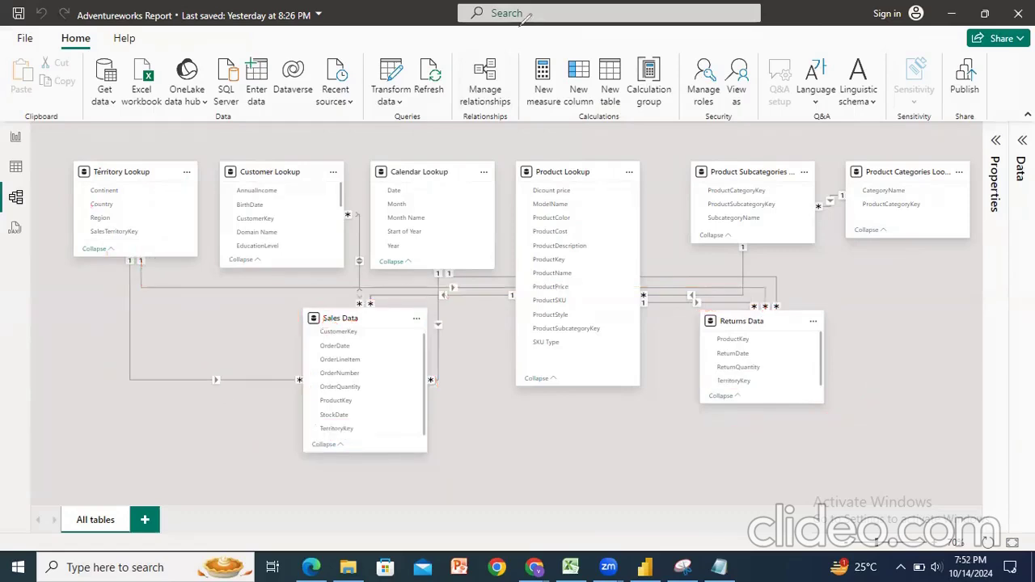
In the report's matrix, replace Region in the rows with SalesTerritoryKey from Territory Lookup
left_click(15, 137)
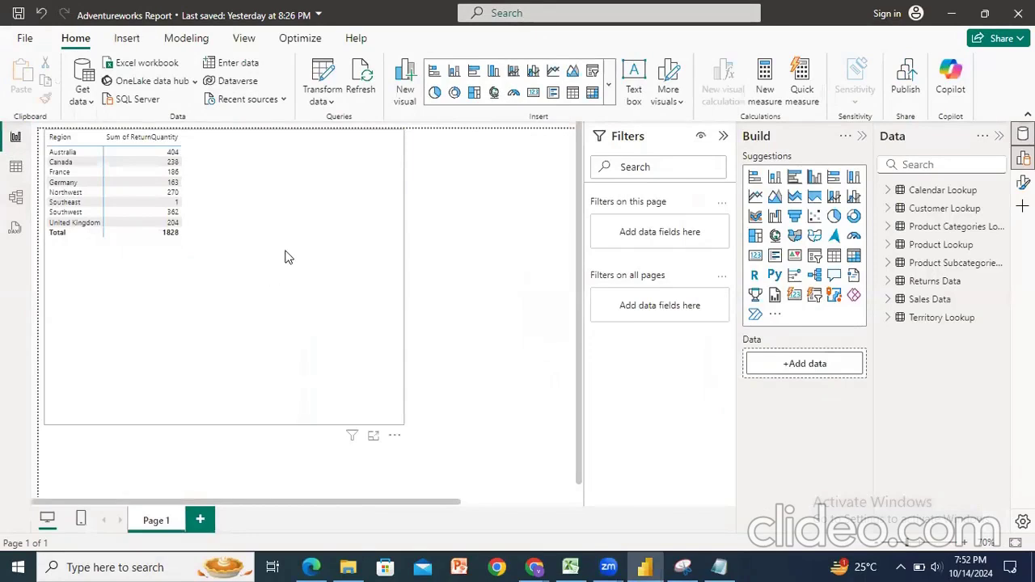
left_click(284, 257)
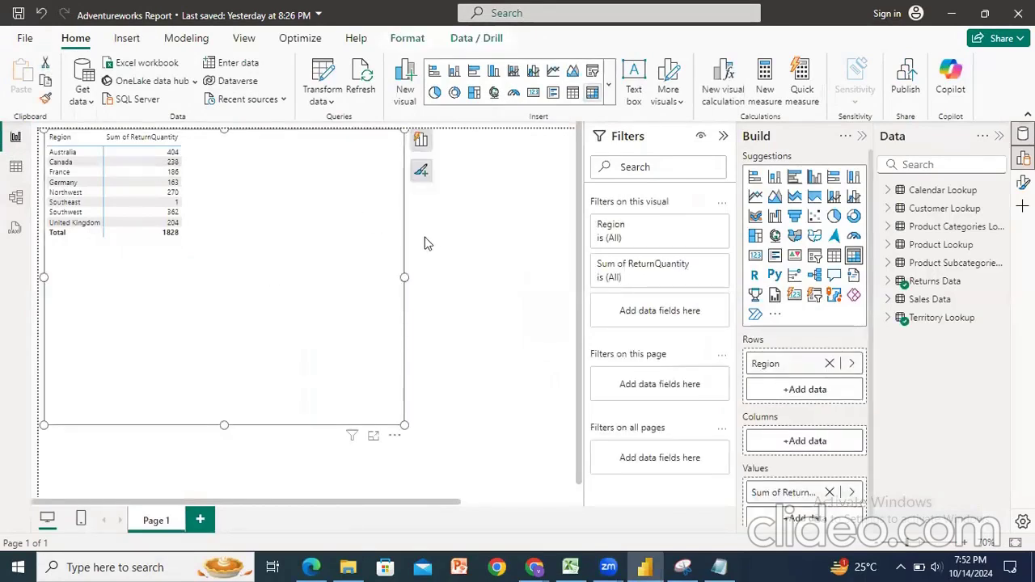
left_click(421, 141)
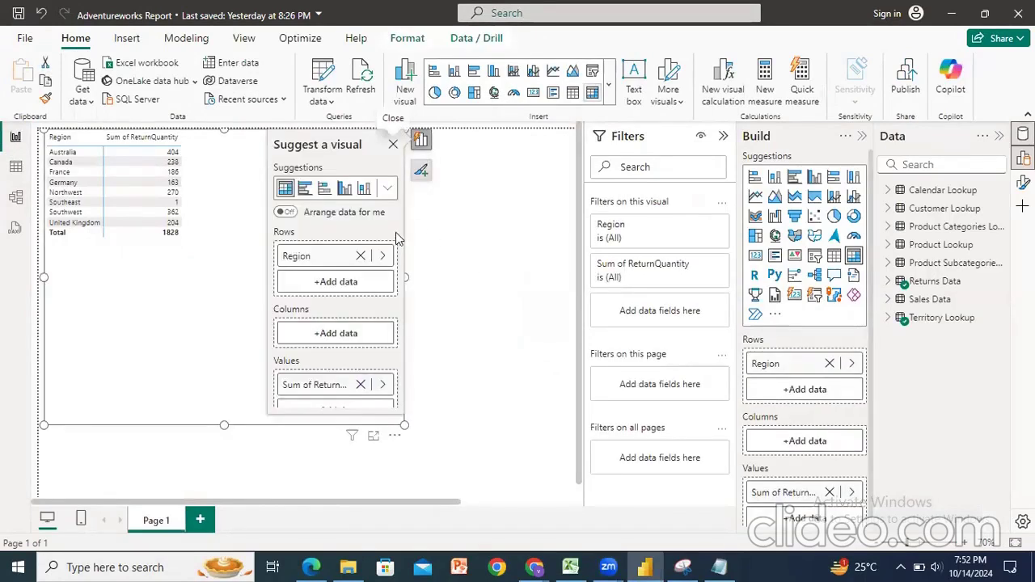
left_click(360, 255)
left_click(346, 255)
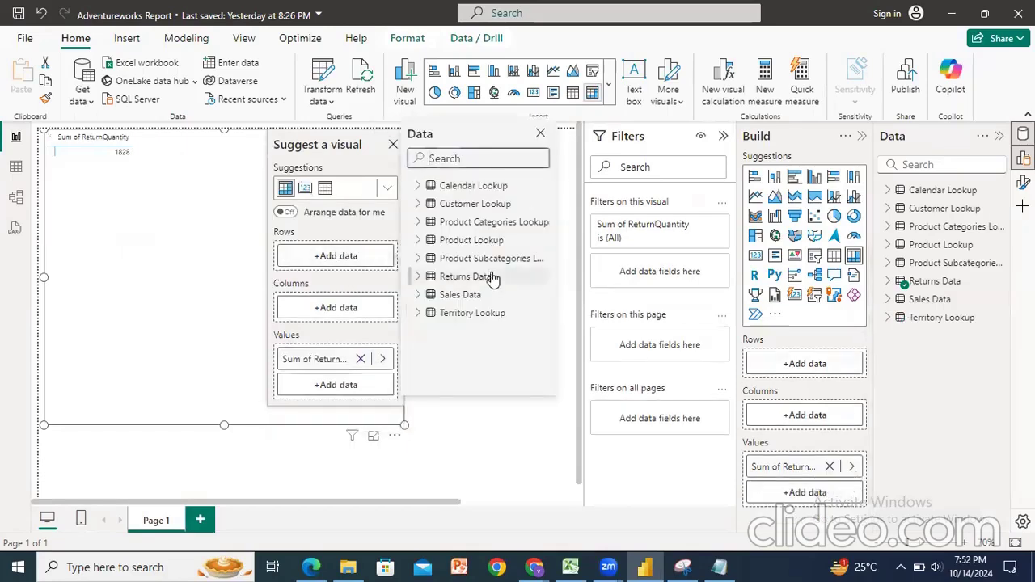
type("ter")
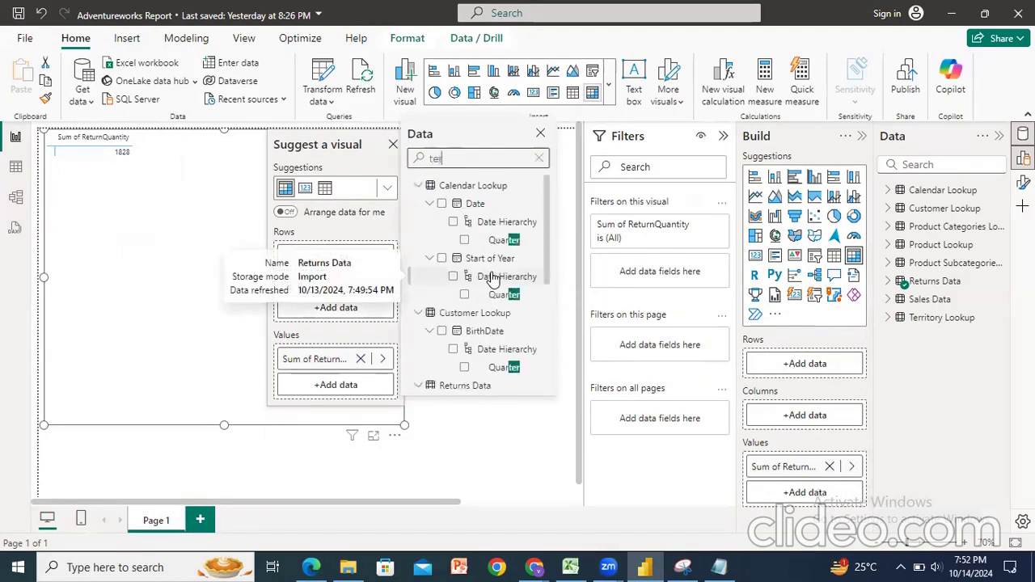
scroll(534, 299, "down", 3)
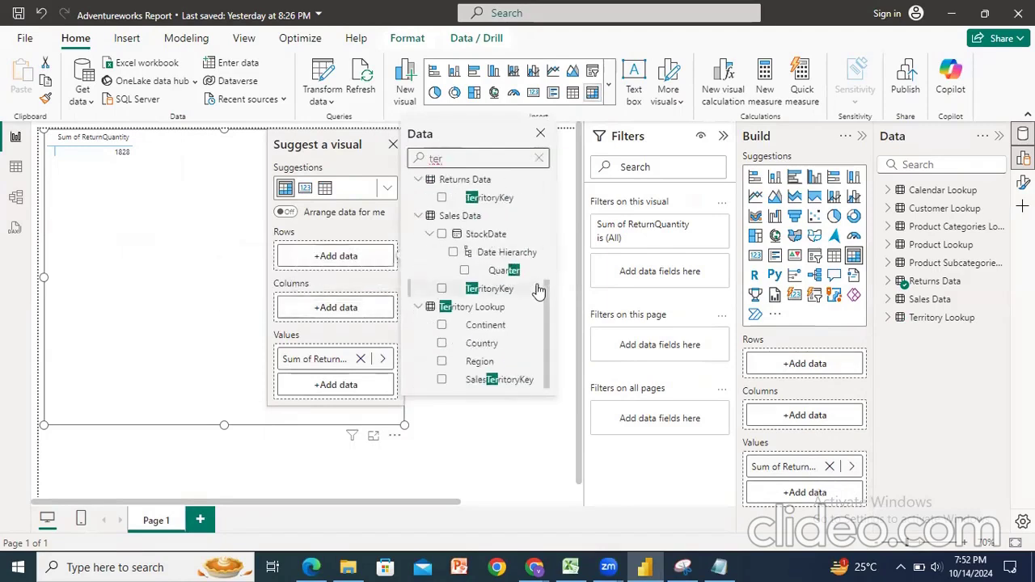
left_click(478, 384)
left_click(222, 248)
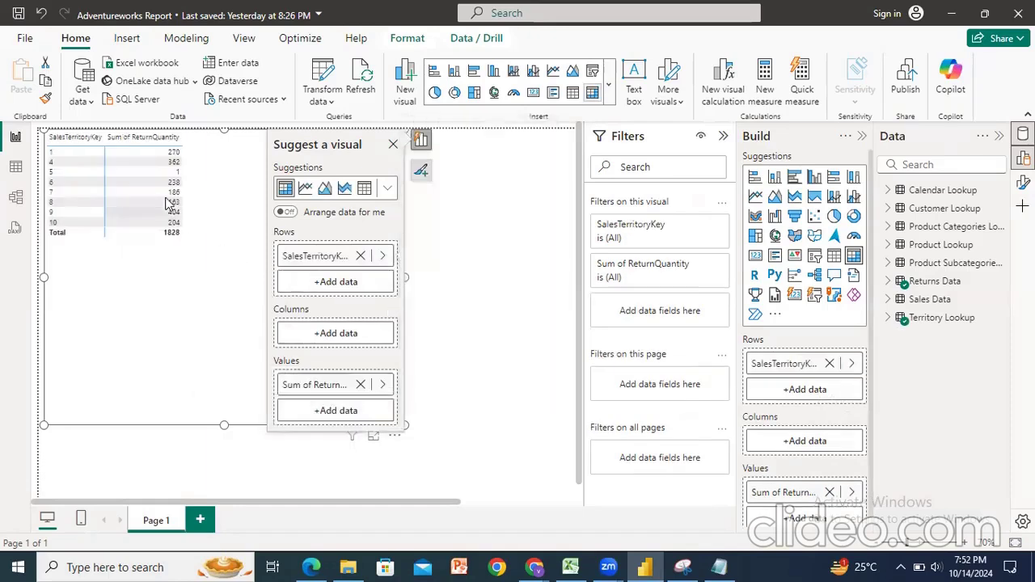
Add OrderQuantity from Sales Data to the matrix values and enlarge the report page view to 80%
left_click(334, 388)
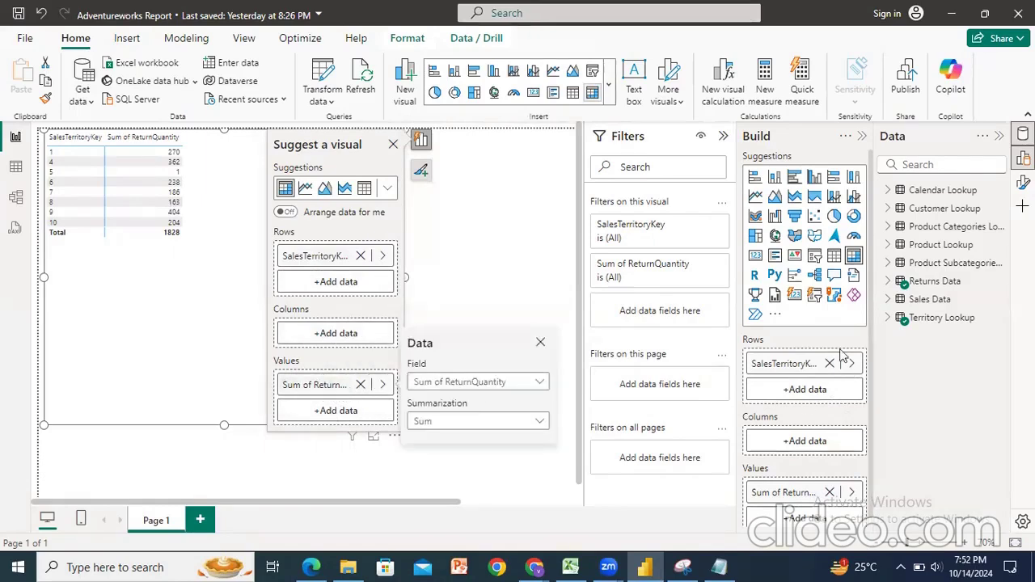
left_click(888, 299)
left_click(948, 393)
left_click(912, 390)
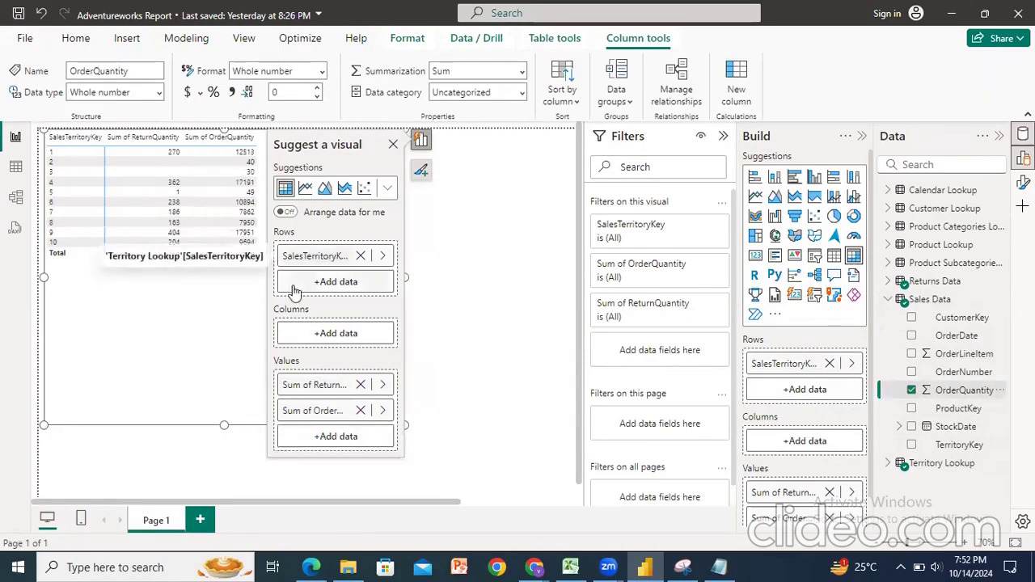
left_click(392, 147)
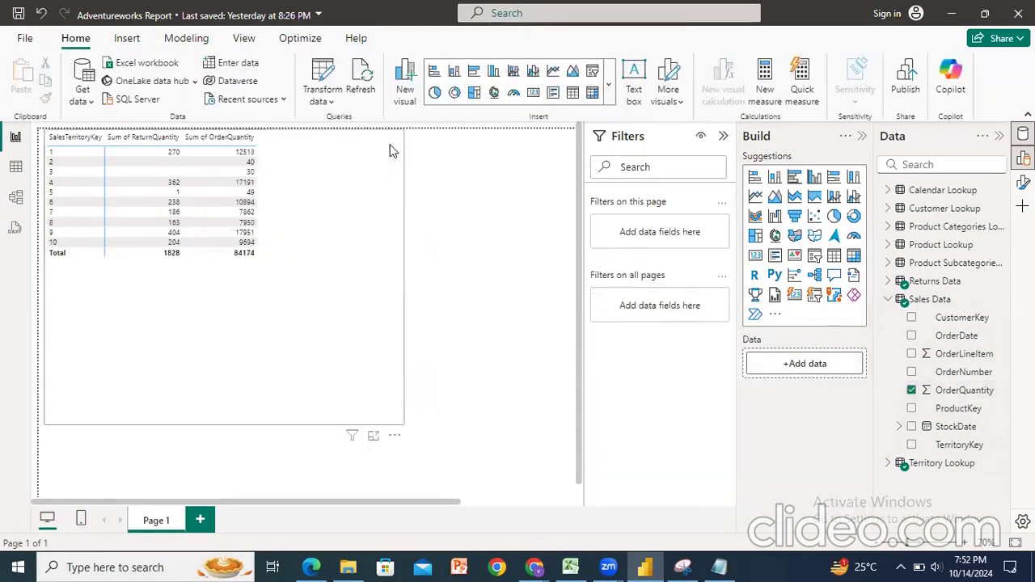
left_click(968, 547)
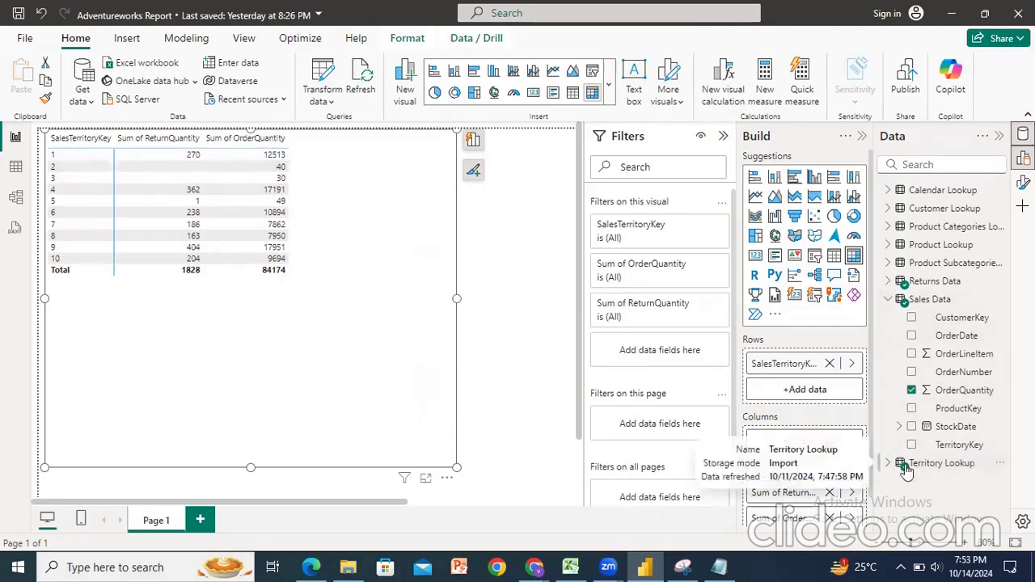
Replace SalesTerritoryKey in the matrix rows with TerritoryKey from the Sales Data table
left_click(896, 299)
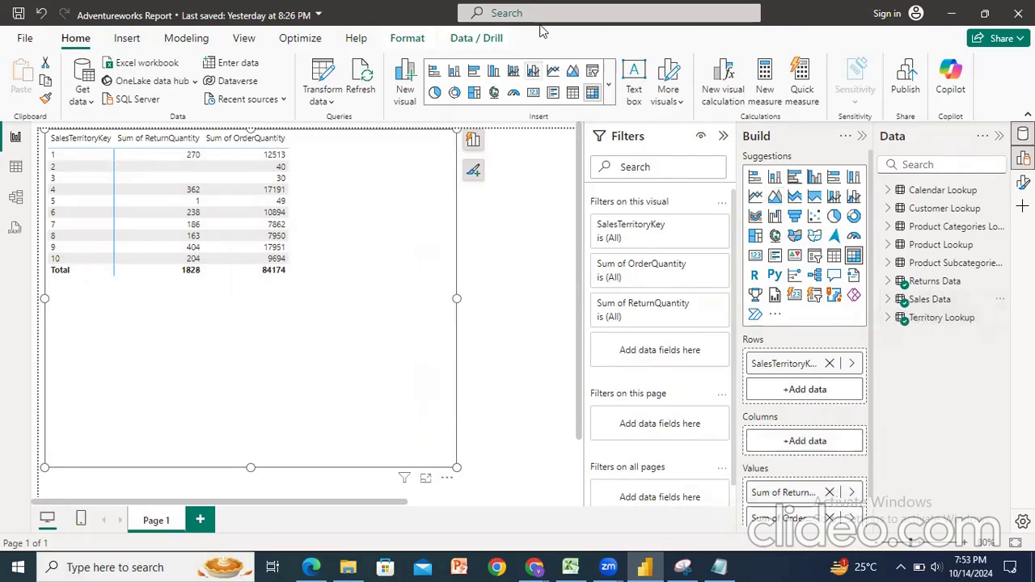
mouse_move(879, 306)
left_mouse_down()
mouse_move(988, 321)
mouse_move(980, 305)
mouse_move(874, 304)
mouse_move(978, 298)
mouse_move(945, 262)
mouse_move(878, 267)
mouse_move(873, 280)
left_mouse_up()
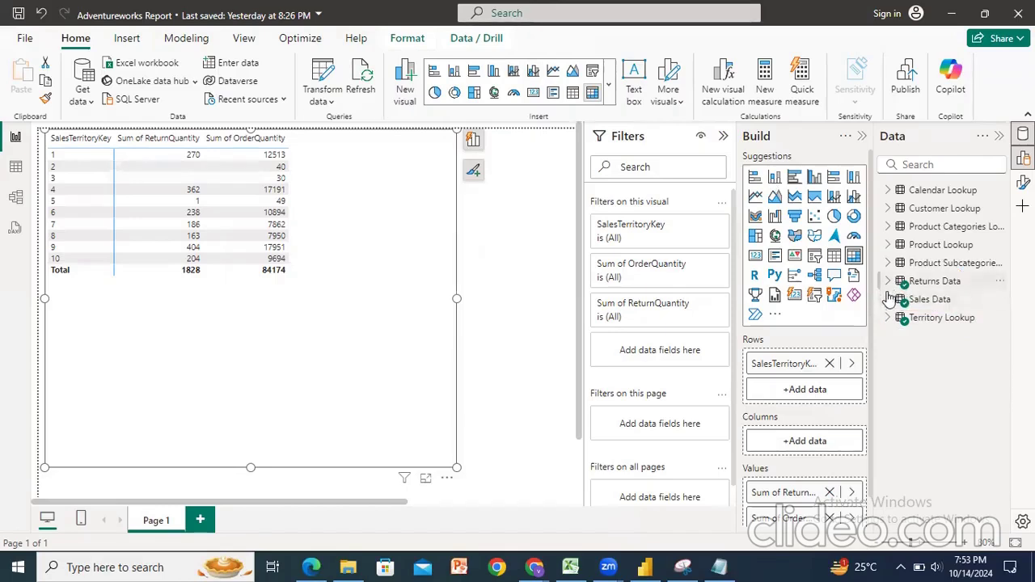
left_click(890, 317)
left_click(912, 390)
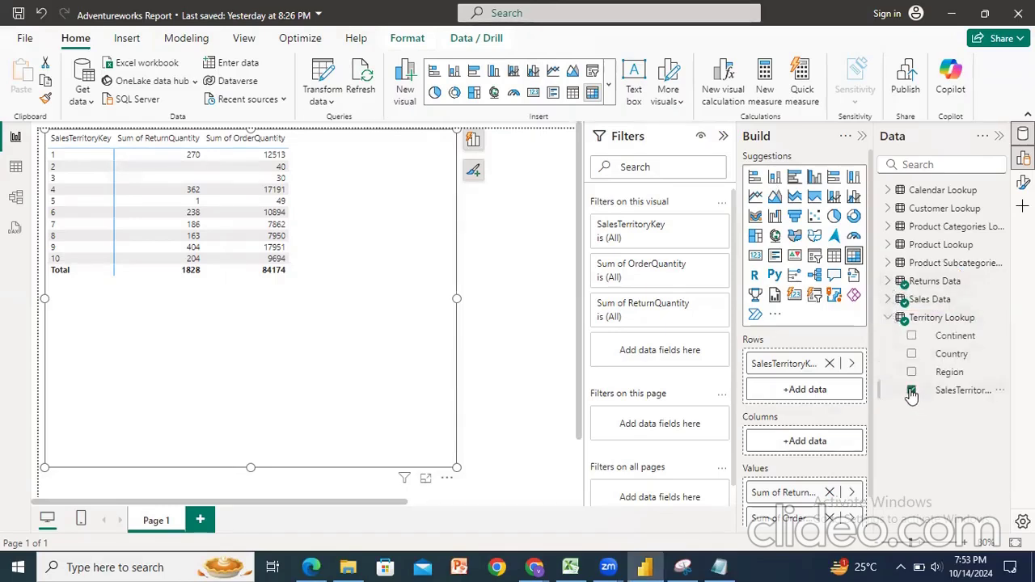
left_click(889, 299)
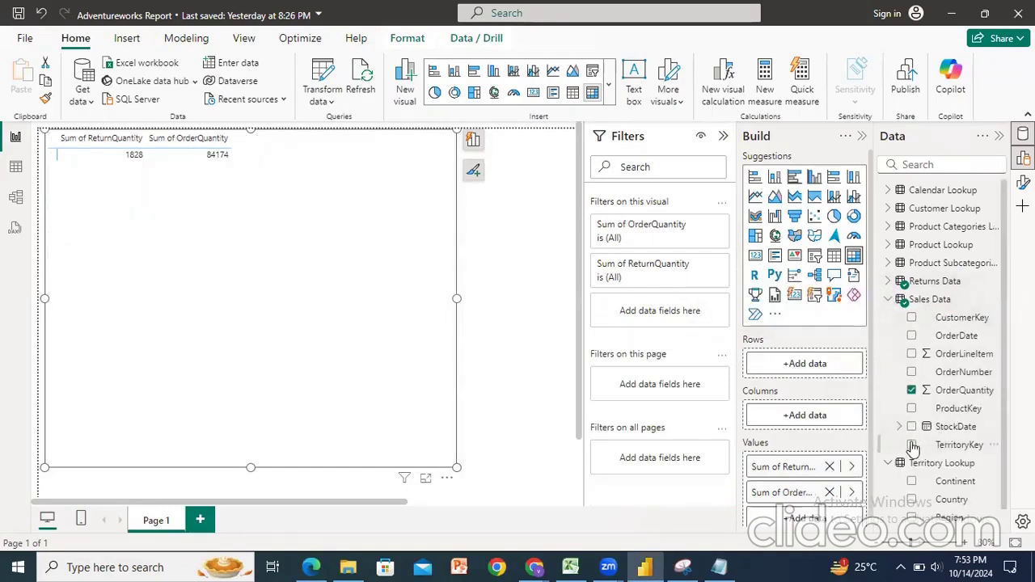
left_click_drag(938, 445, 789, 390)
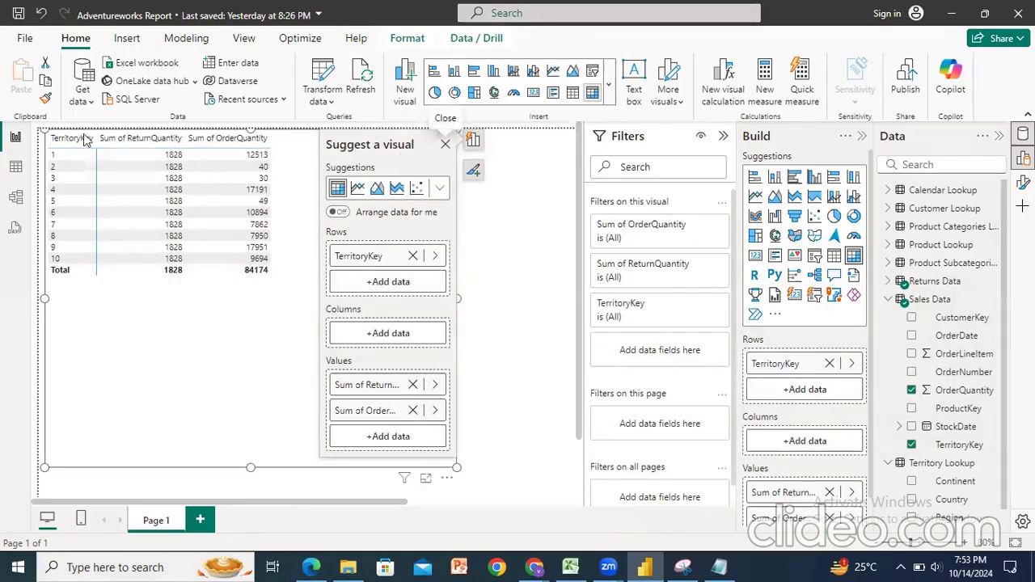
Mark the matrix's ReturnQuantity column and the Sales Data TerritoryKey field with the annotation pen, and clear the marks
mouse_move(105, 123)
left_mouse_down()
mouse_move(168, 288)
mouse_move(201, 146)
mouse_move(115, 111)
mouse_move(100, 136)
left_mouse_up()
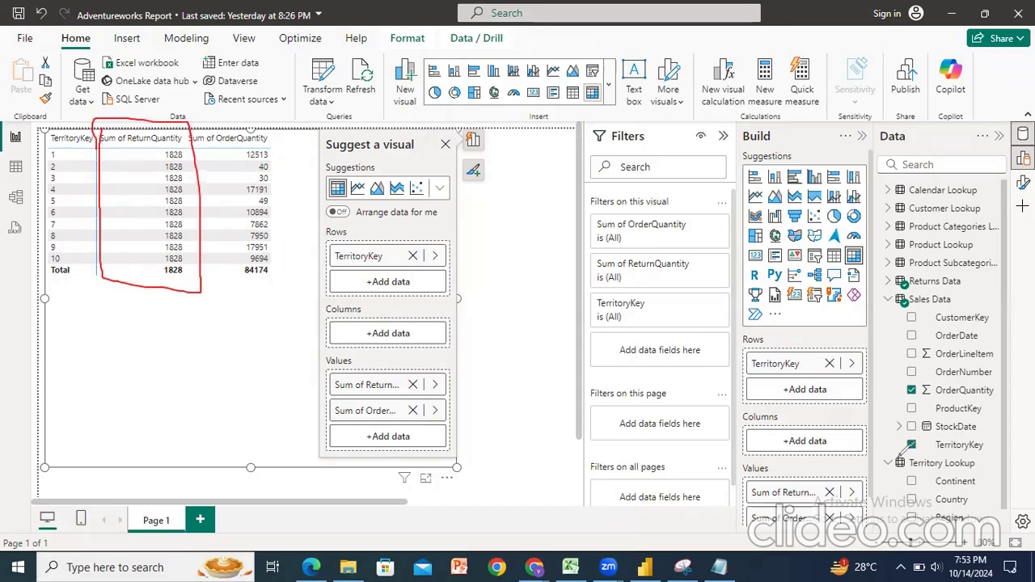
mouse_move(894, 434)
left_mouse_down()
mouse_move(894, 466)
mouse_move(997, 434)
mouse_move(883, 427)
left_mouse_up()
left_click_drag(875, 302, 962, 302)
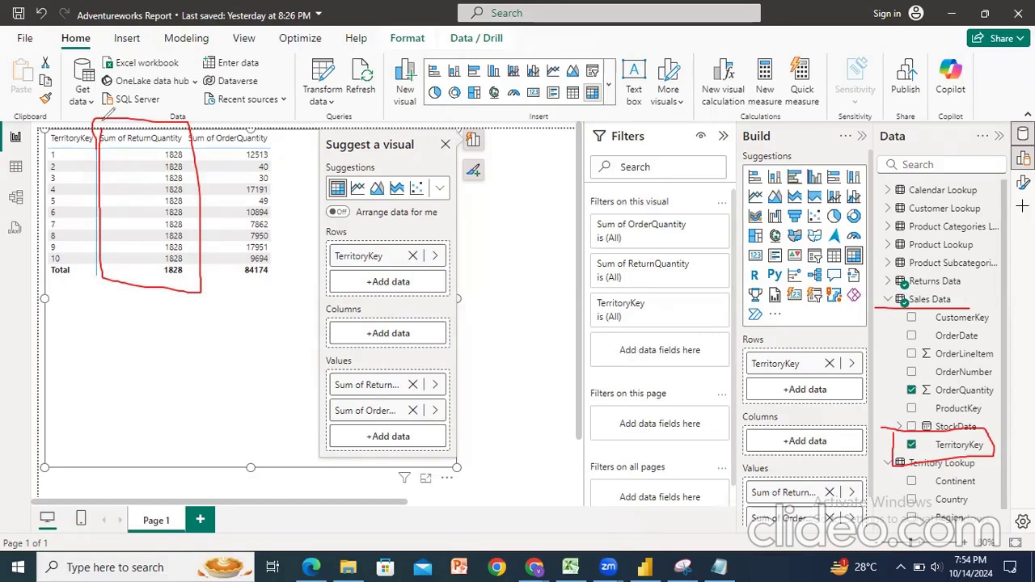
key("e")
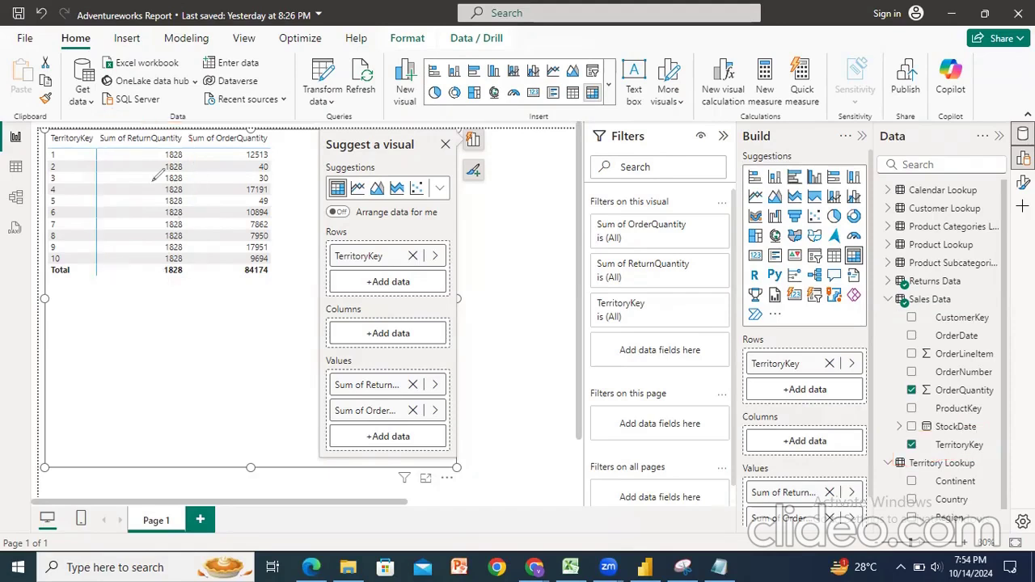
Replace the Sales Data TerritoryKey in the matrix rows with TerritoryKey from the Returns Data table
left_click(911, 445)
left_click(890, 299)
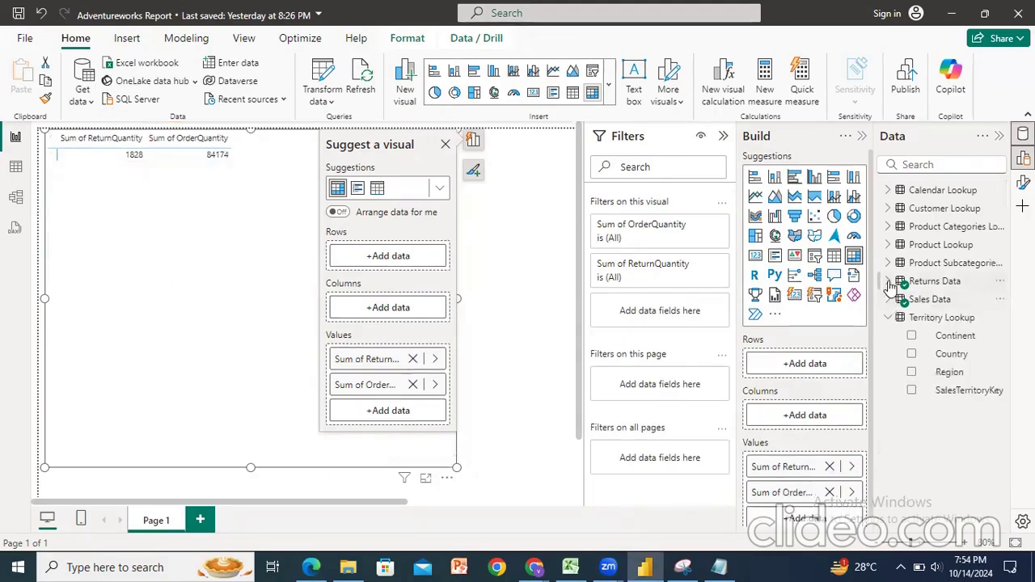
left_click(888, 281)
left_click(911, 354)
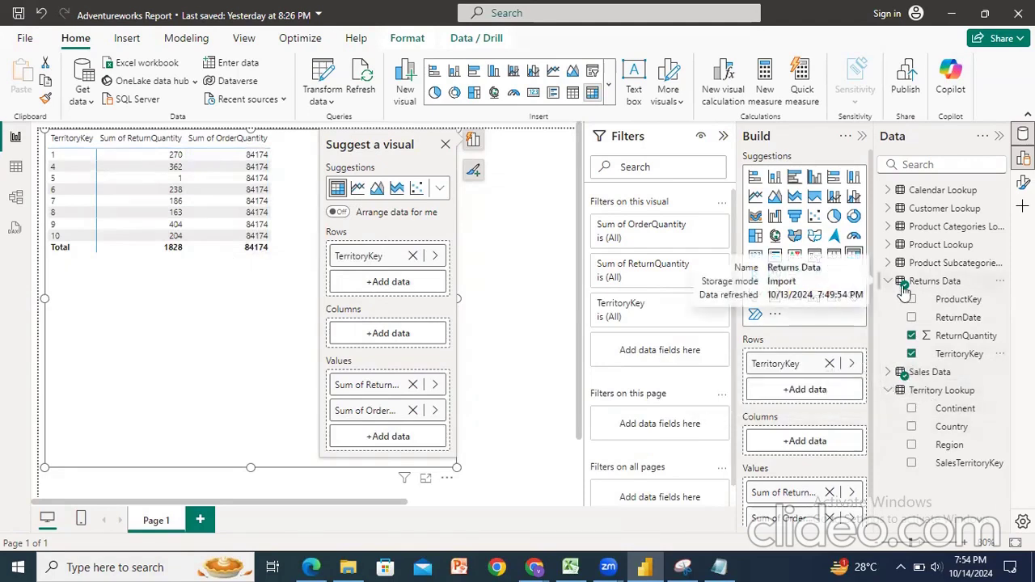
Replace the Returns Data TerritoryKey in the matrix rows with SalesTerritoryKey from Territory Lookup
left_click(912, 354)
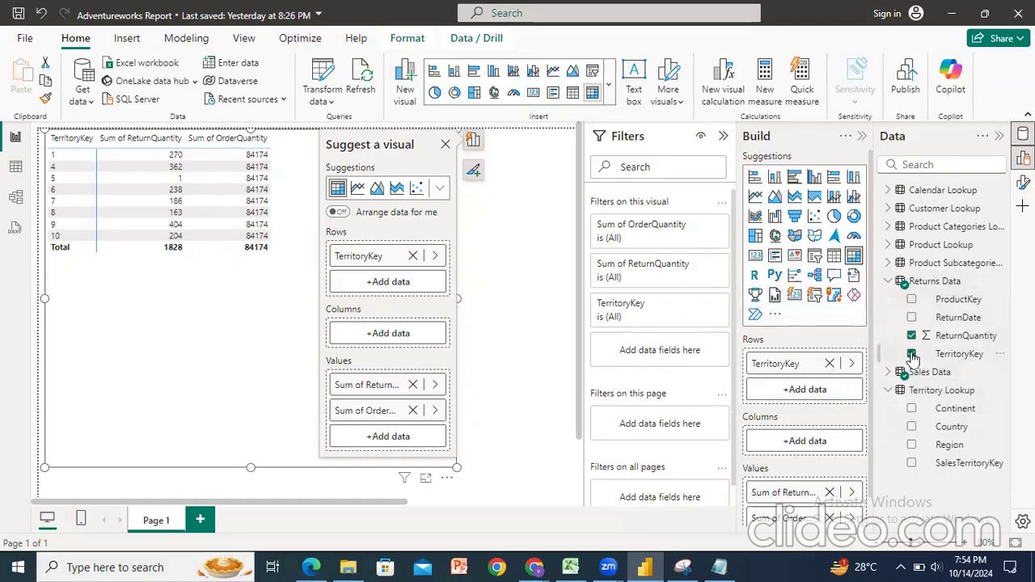
left_click(911, 463)
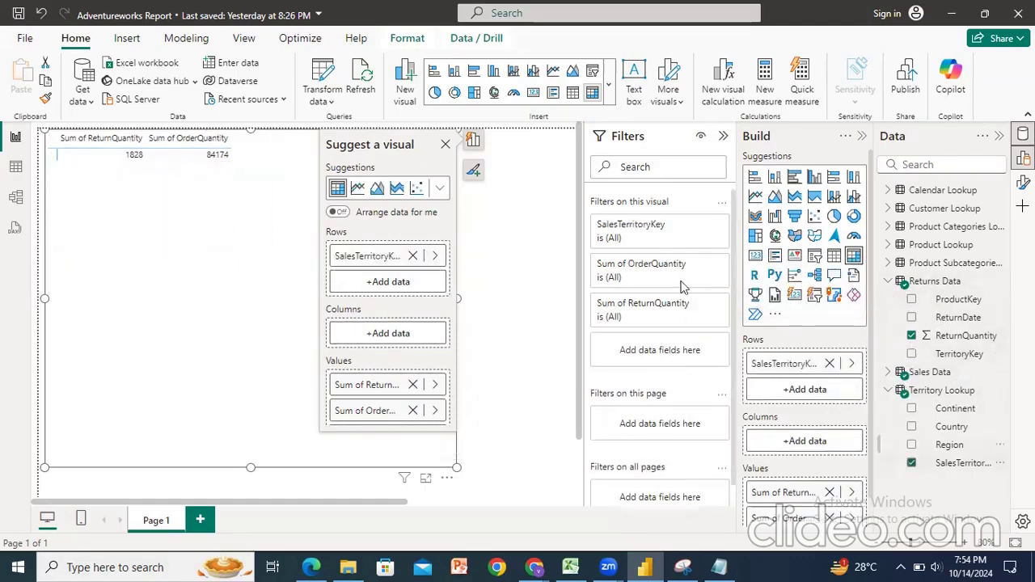
left_click(520, 280)
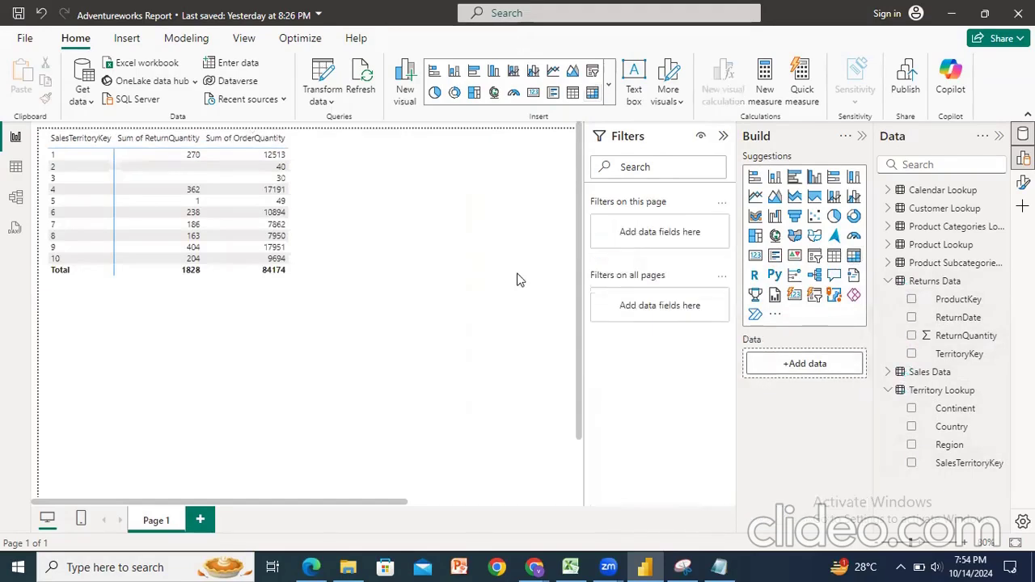
left_click(250, 342)
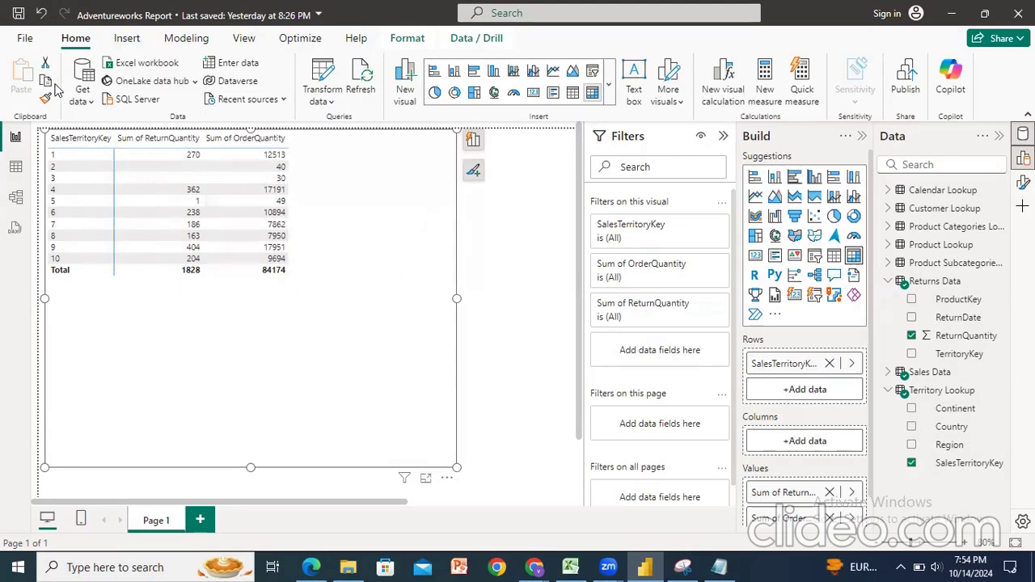
In the model view, open the relationship between Territory Lookup and Returns Data for editing
left_click(14, 197)
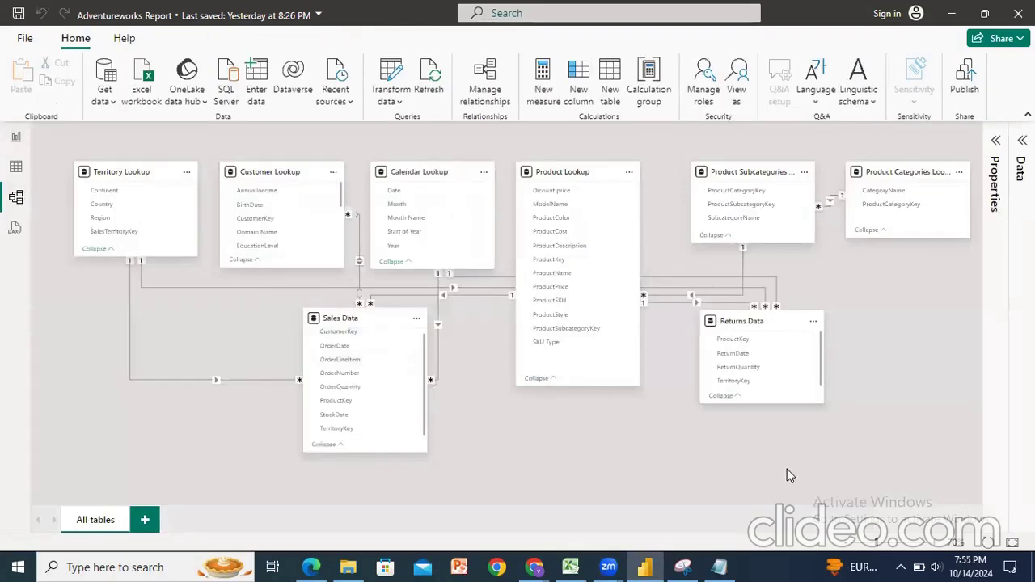
left_click(939, 545)
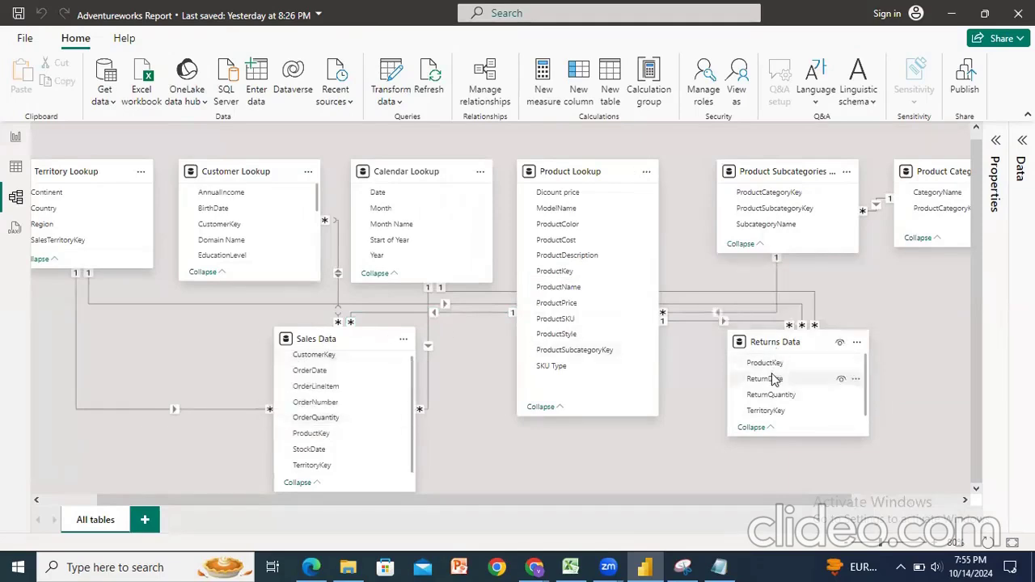
left_click(126, 304)
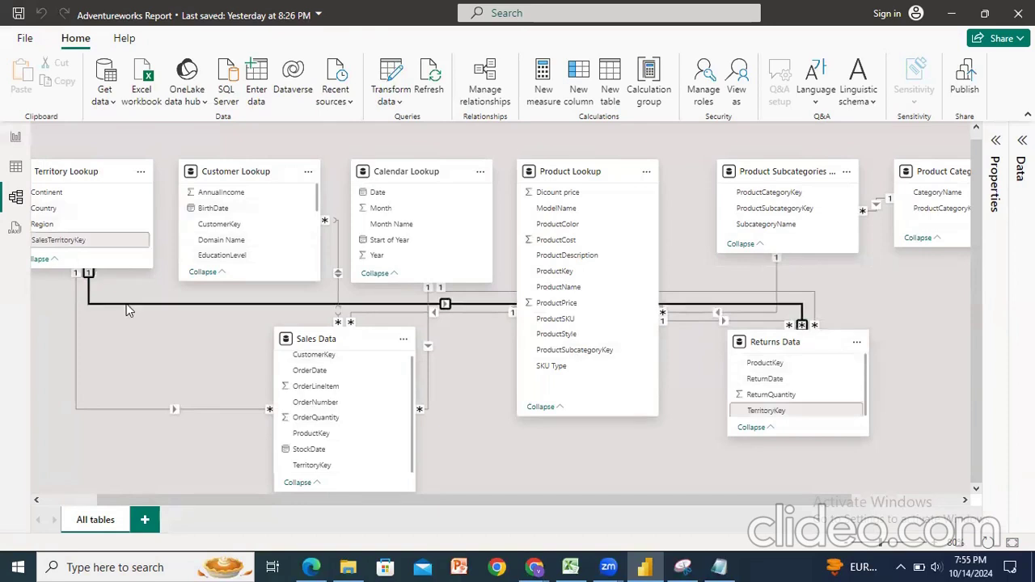
double_click(220, 304)
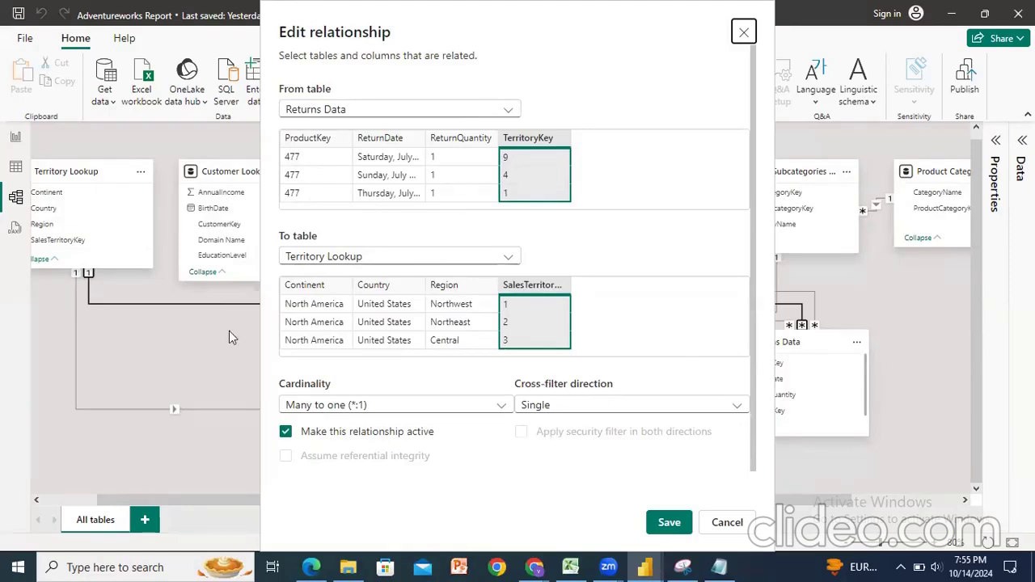
Circle the cross-filter direction setting, set it to Both with the security filter applied in both directions, and save the relationship
mouse_move(514, 366)
left_mouse_down()
mouse_move(515, 433)
mouse_move(744, 409)
mouse_move(668, 365)
mouse_move(510, 363)
left_mouse_up()
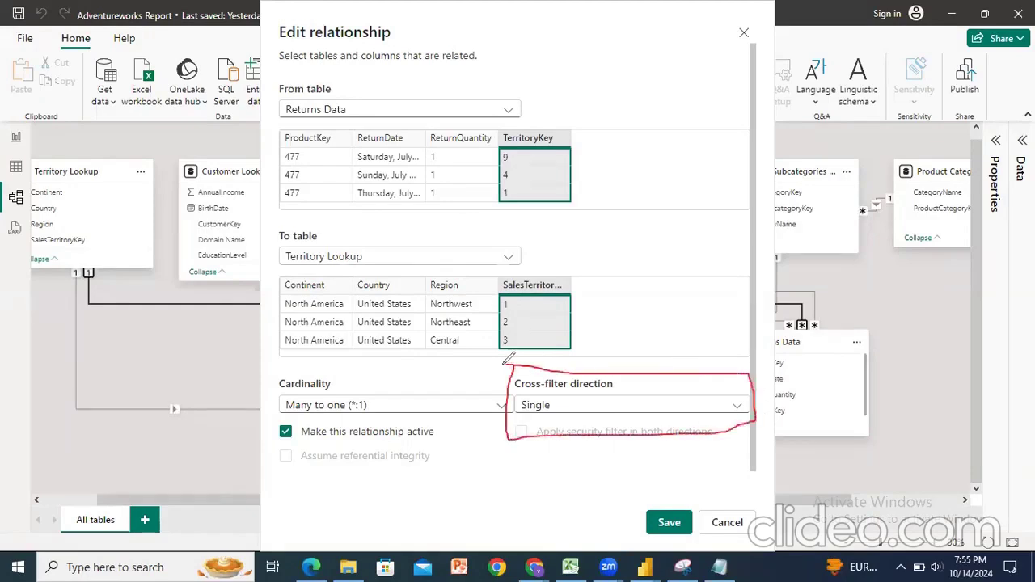
left_click(556, 410)
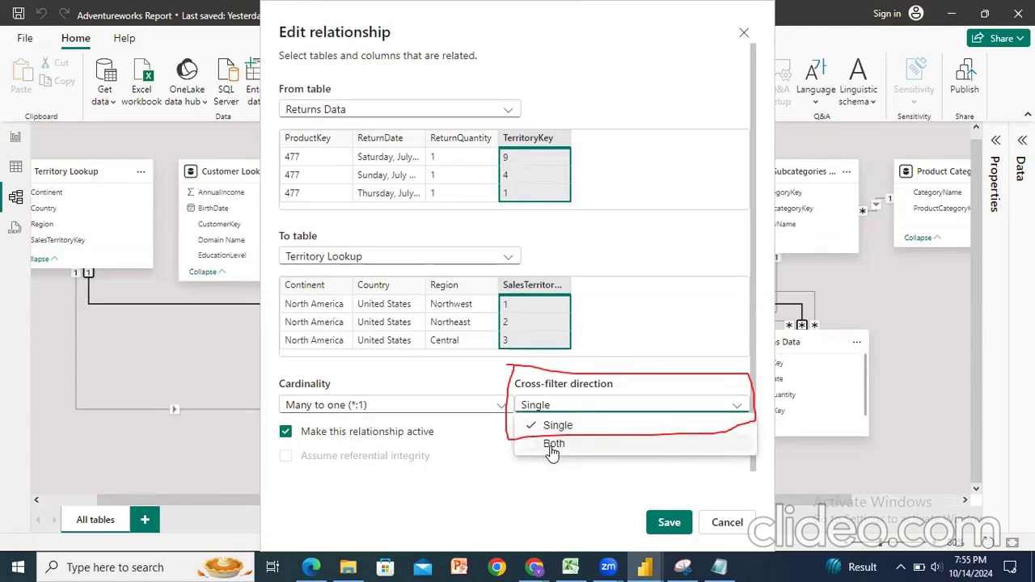
left_click(571, 449)
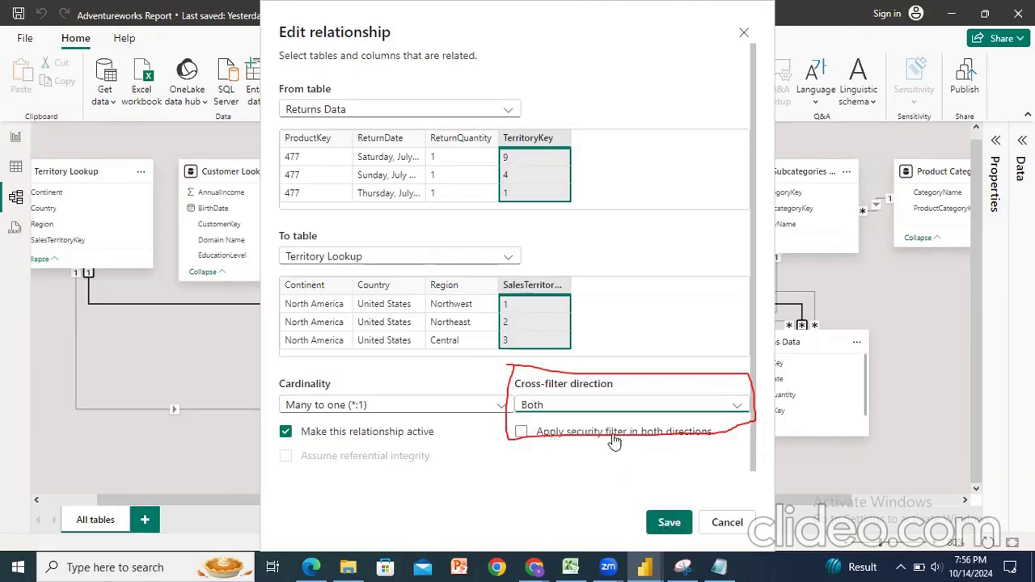
left_click(521, 432)
left_click(667, 526)
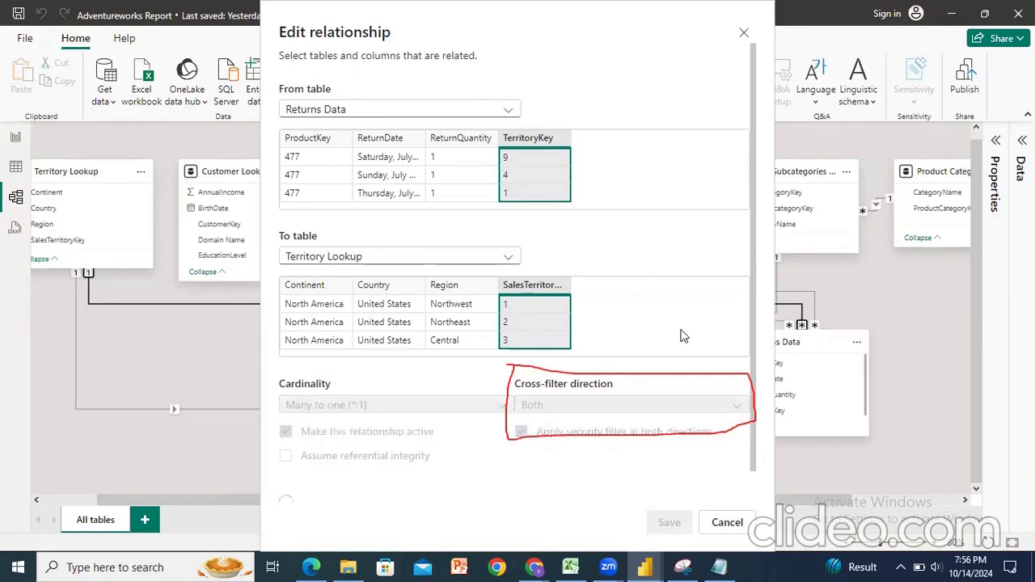
Mark the filter direction symbol on the Territory Lookup–Returns Data relationship with the annotation pen, and clear all marks
scroll(683, 336, "down", 1)
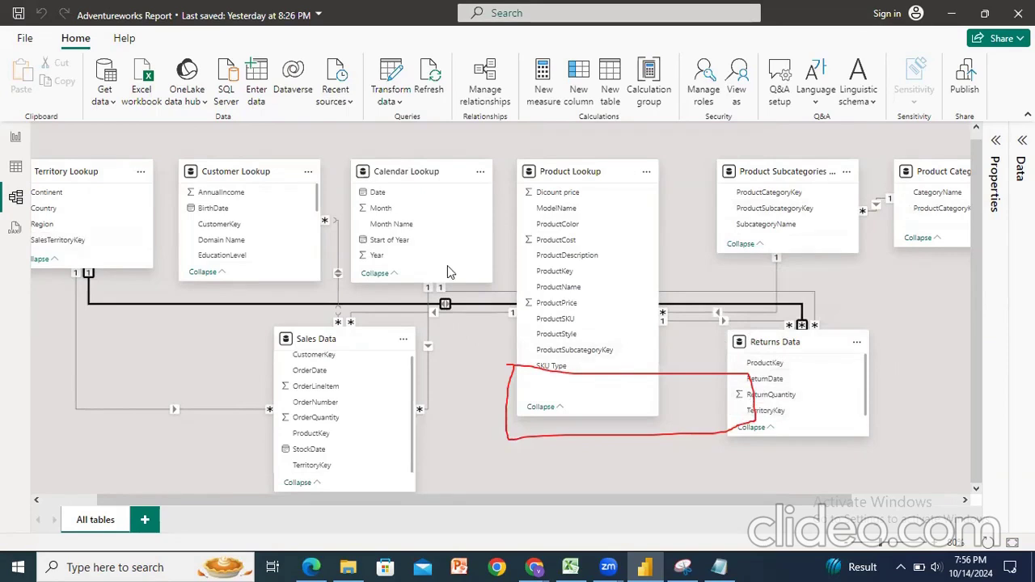
mouse_move(430, 291)
left_mouse_down()
mouse_move(441, 316)
mouse_move(432, 294)
left_mouse_up()
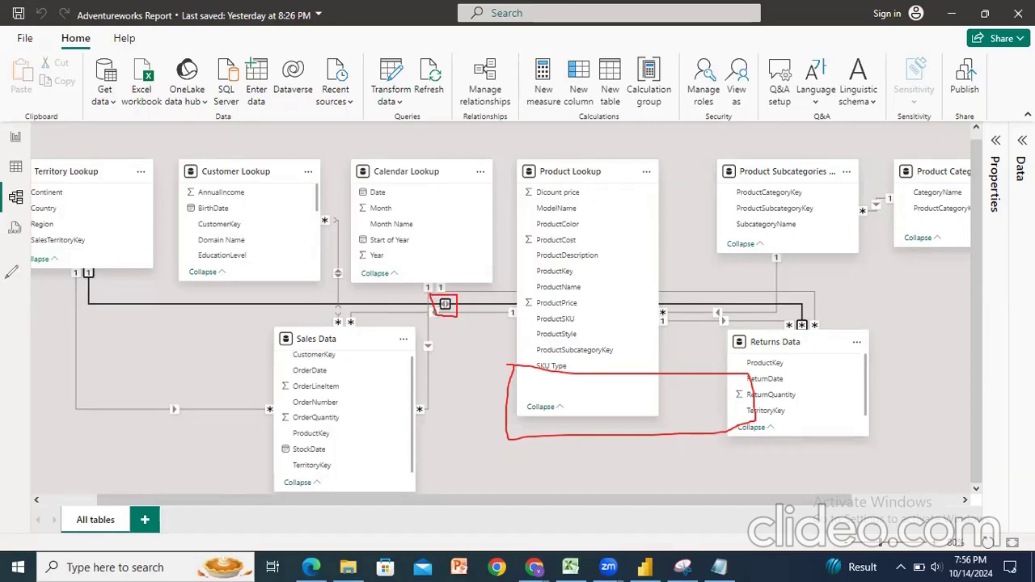
key("Escape")
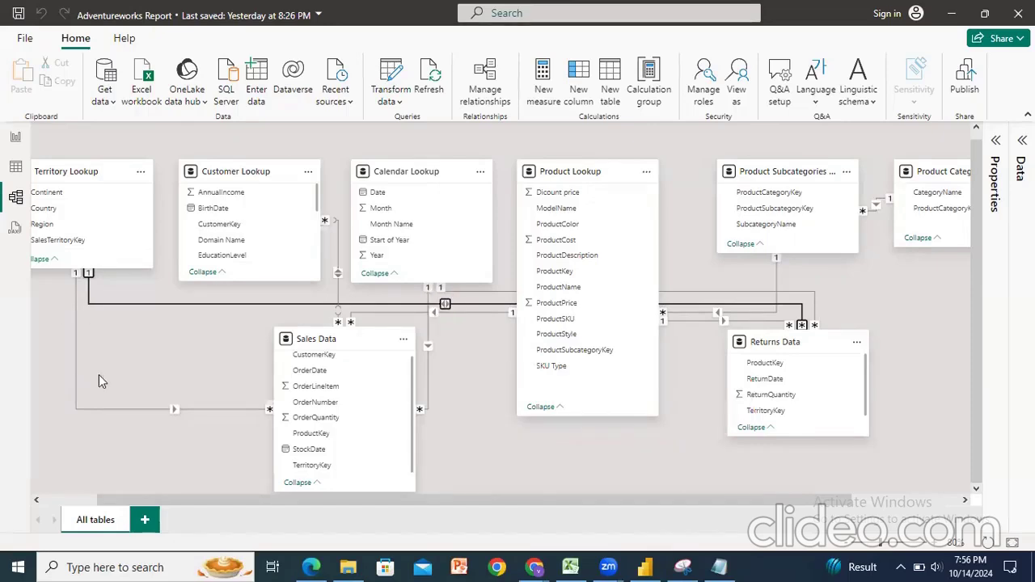
Try to save the Sales Data–Territory Lookup relationship with cross-filter direction Both and two-way security filtering, and circle the dialog's response
double_click(109, 408)
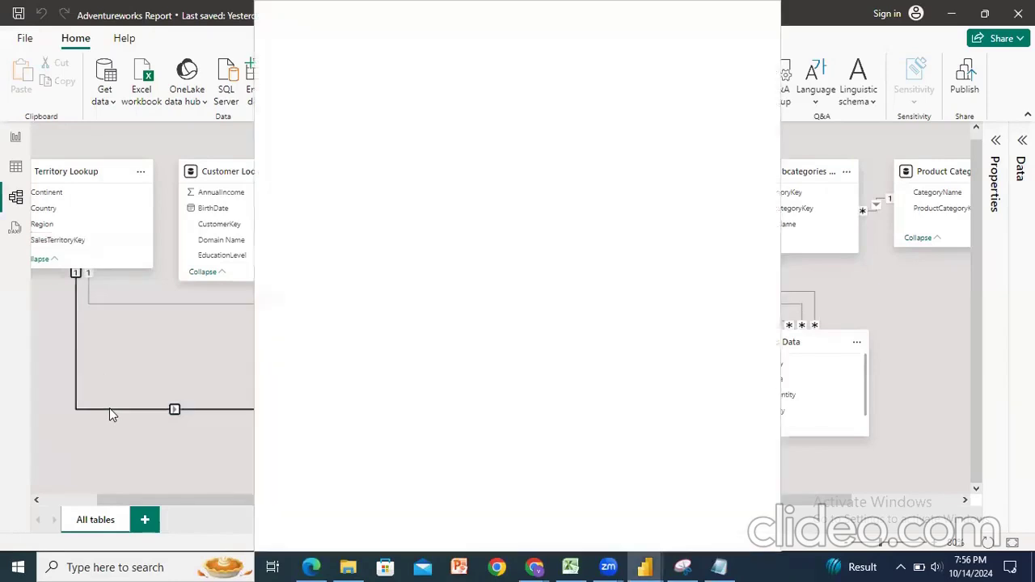
left_click(600, 412)
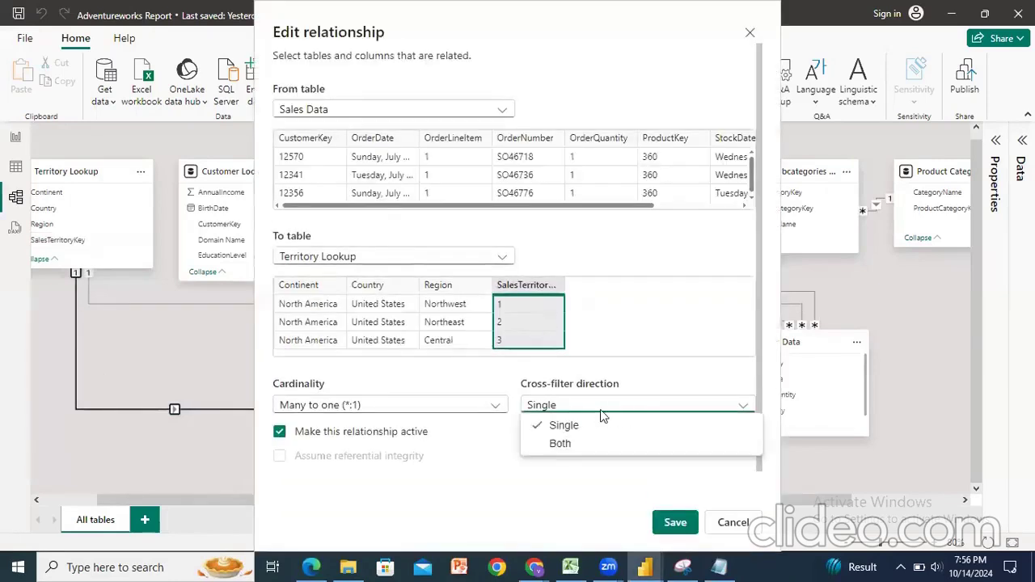
left_click(575, 446)
left_click(665, 519)
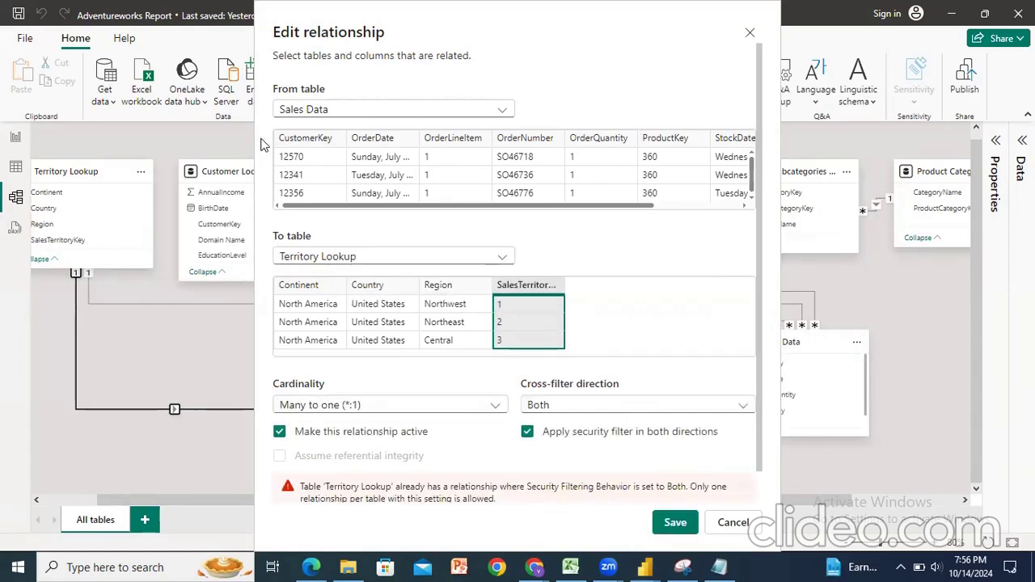
mouse_move(272, 478)
left_mouse_down()
mouse_move(356, 522)
mouse_move(648, 532)
mouse_move(767, 501)
mouse_move(595, 442)
mouse_move(317, 446)
mouse_move(279, 470)
left_mouse_up()
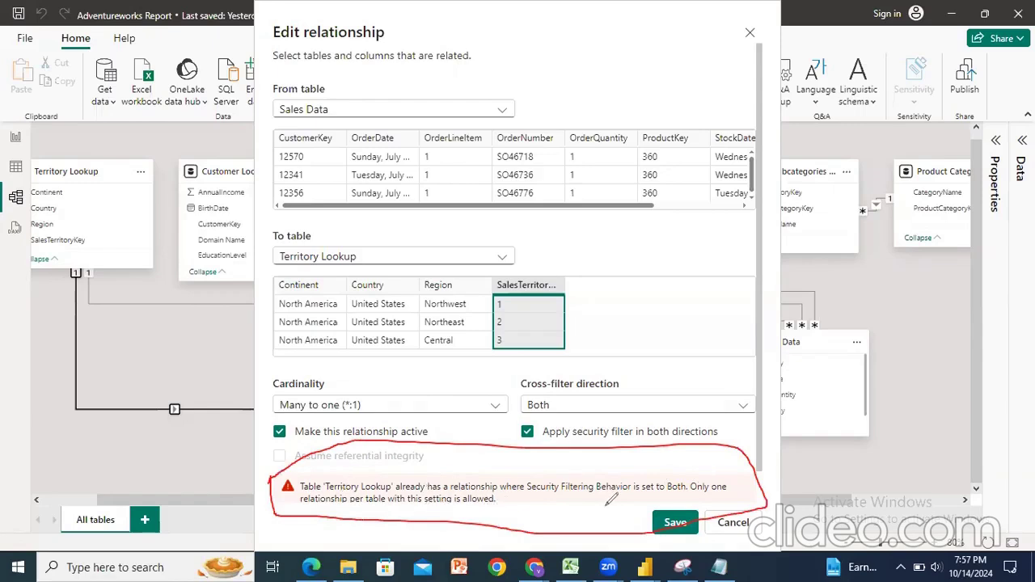
left_click(0, 354)
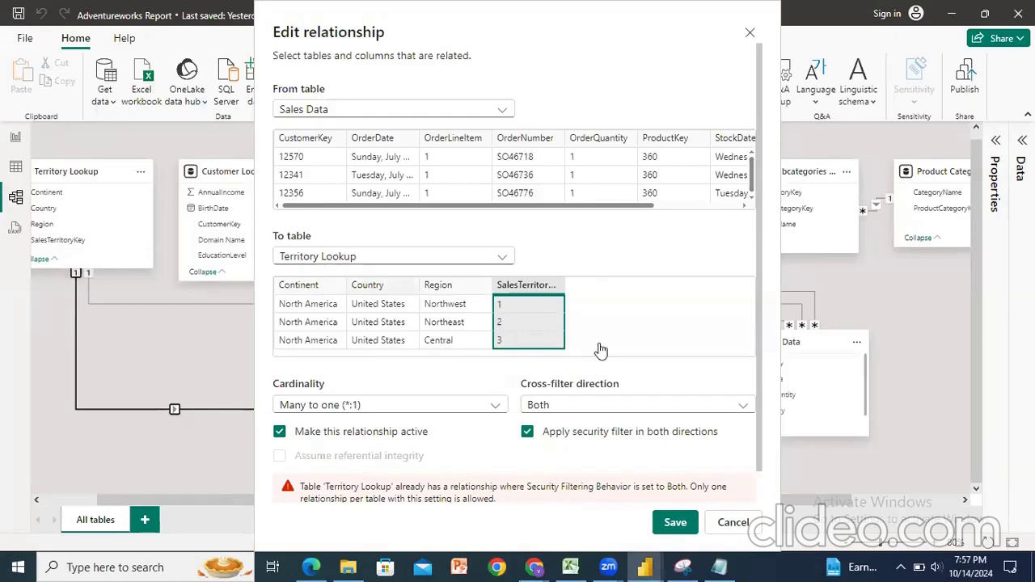
Turn off two-way security filtering on the Sales Data–Territory Lookup relationship, set its cross-filter direction to Single, and save it
left_click(528, 431)
left_click(566, 405)
left_click(544, 425)
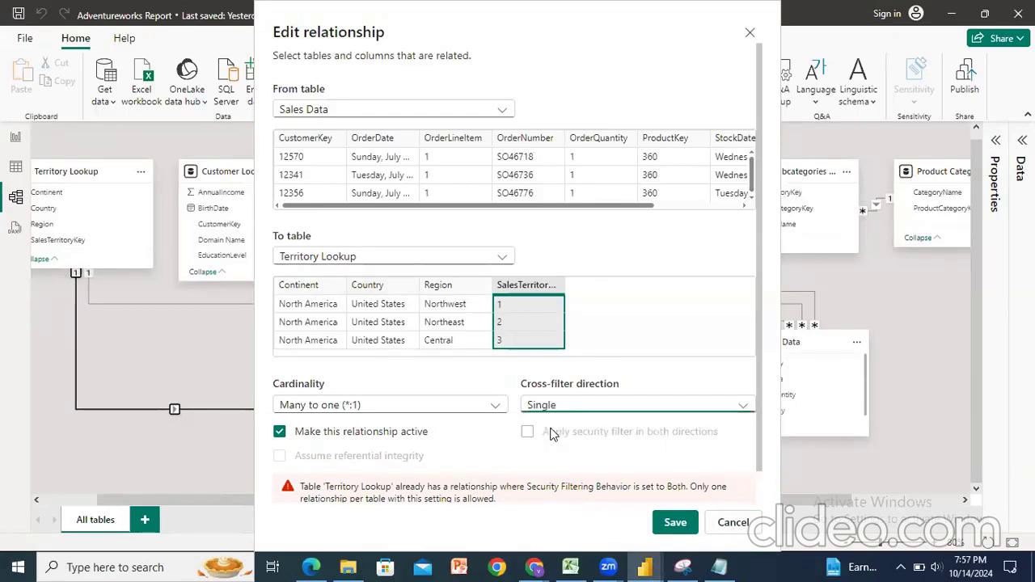
left_click(673, 521)
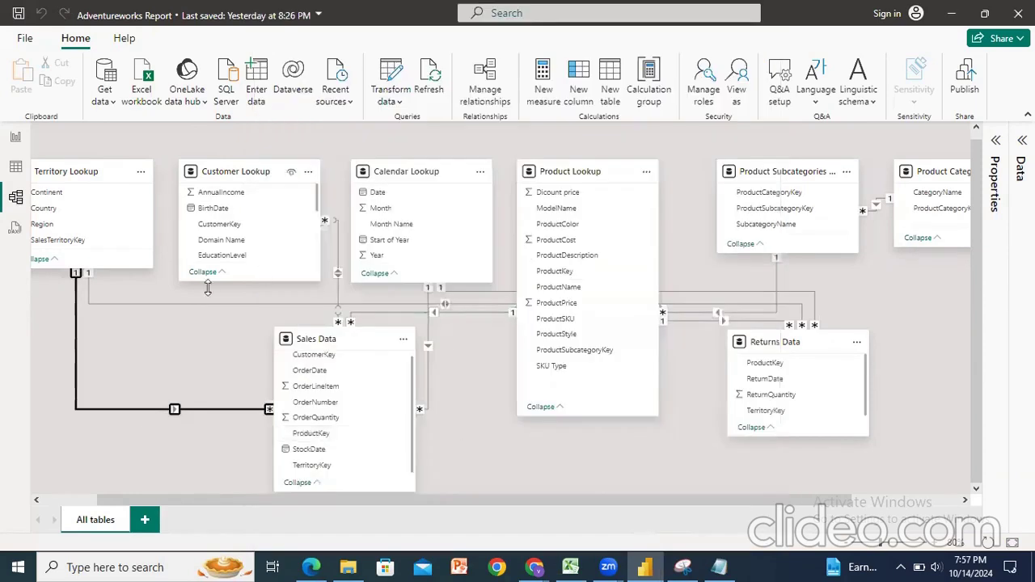
Set the cross-filter direction of the Territory Lookup–Returns Data relationship to Single and save it
left_click(234, 305)
double_click(249, 306)
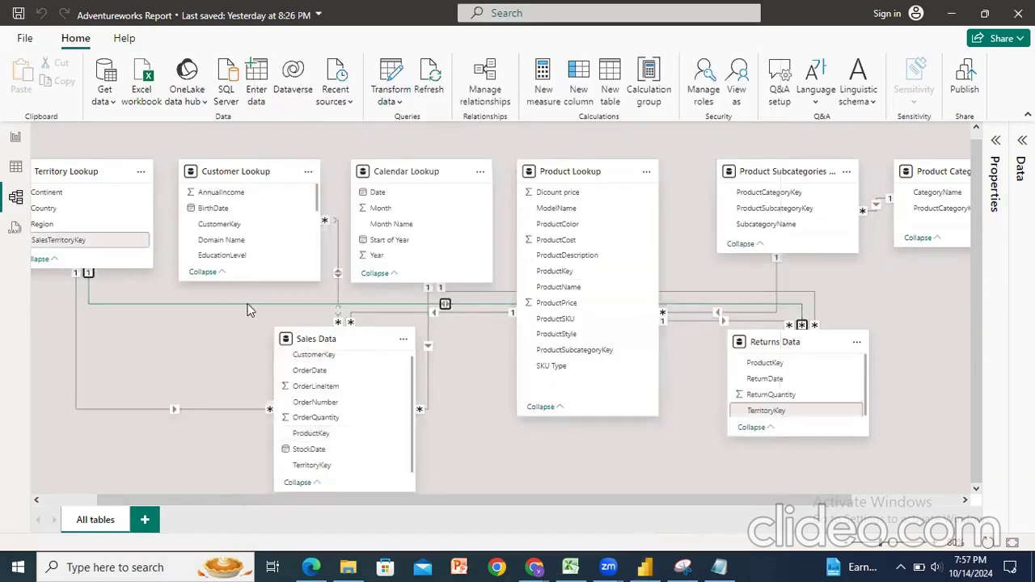
left_click(563, 411)
left_click(530, 423)
left_click(668, 524)
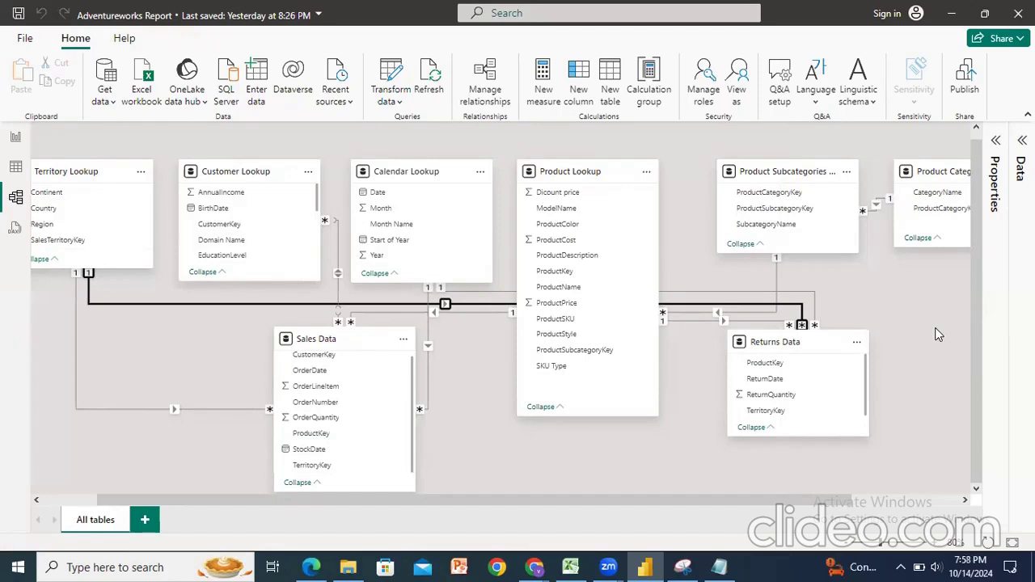
Switch to Notepad to review the topic list from filter context to hiding fields, and return to the Power BI model
left_click(719, 567)
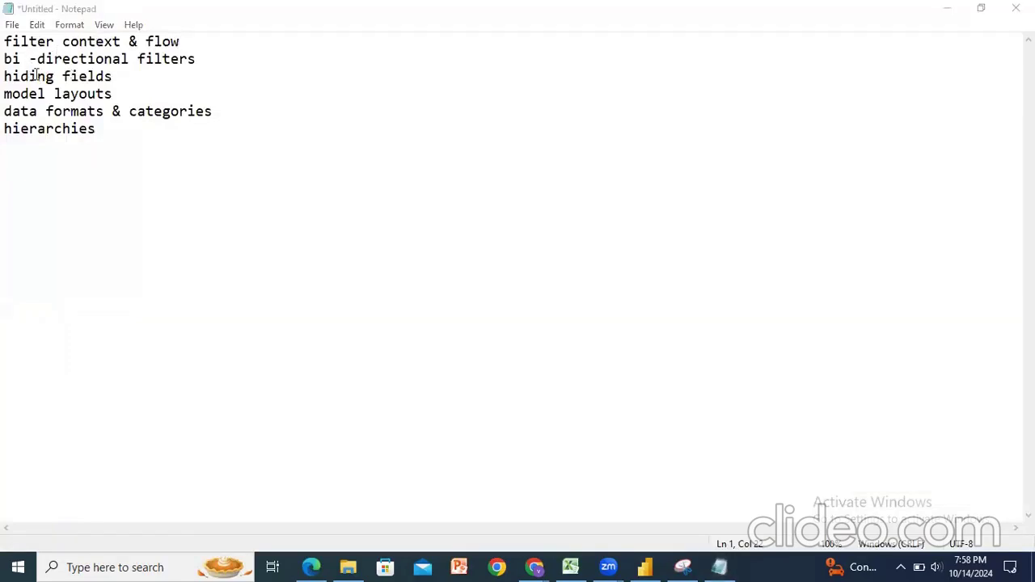
left_click_drag(4, 41, 143, 42)
left_click(74, 59)
left_click_drag(12, 76, 21, 76)
left_click(644, 566)
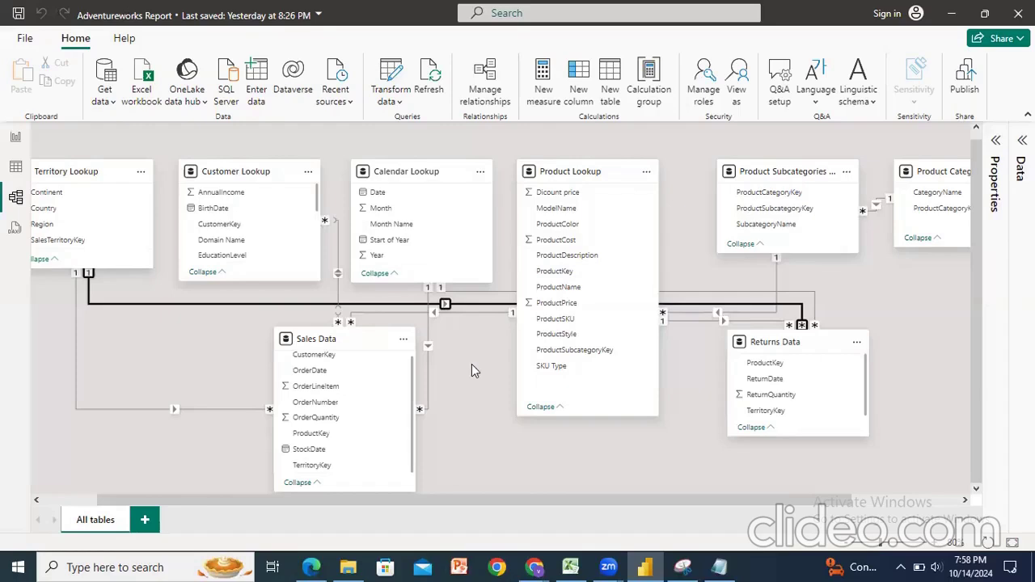
Hide the Sales Data table in the report view
left_click(344, 343)
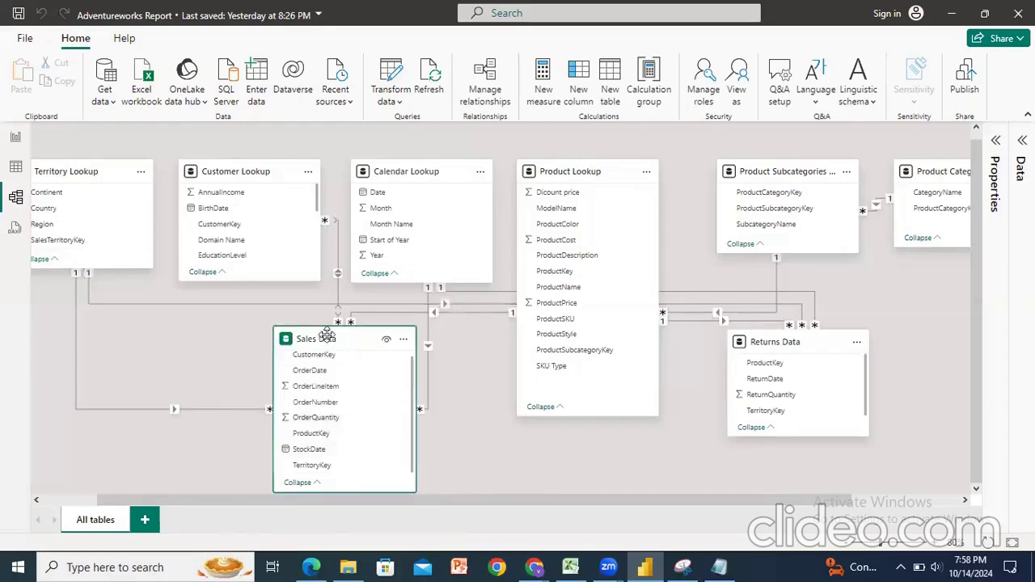
right_click(326, 336)
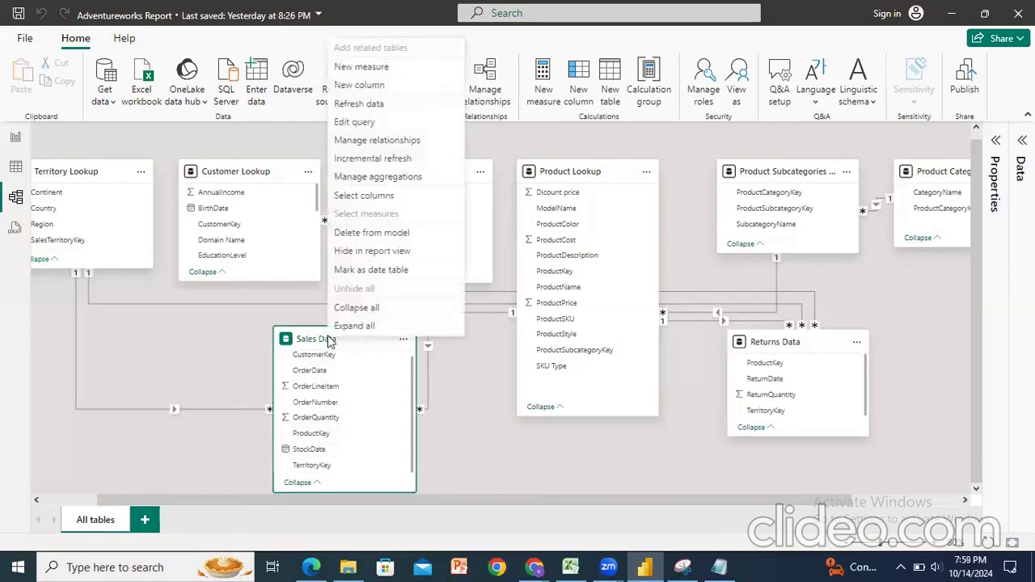
left_click(377, 257)
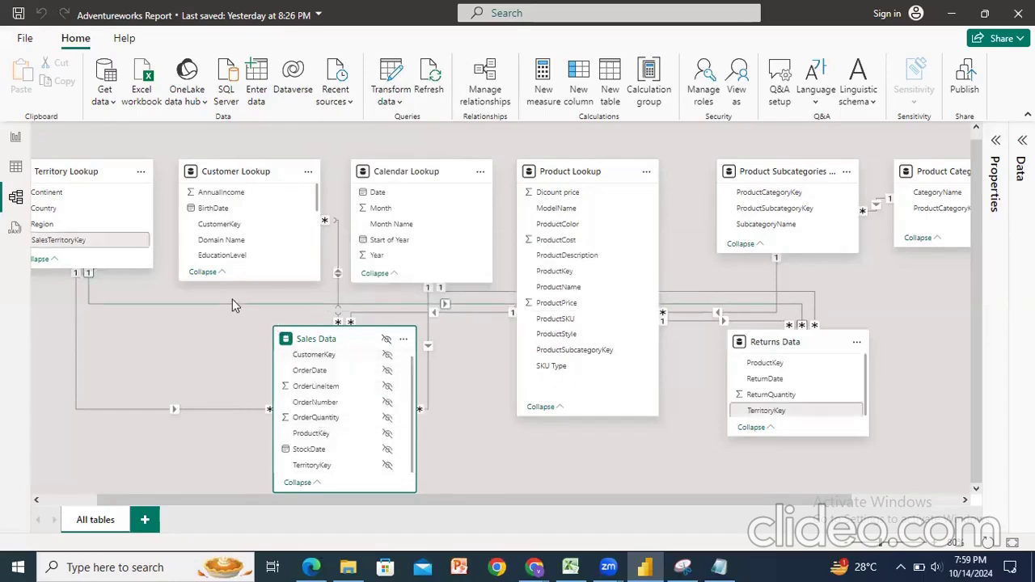
Check the report view's list of tables and the matrix, and return to the model view
left_click(15, 137)
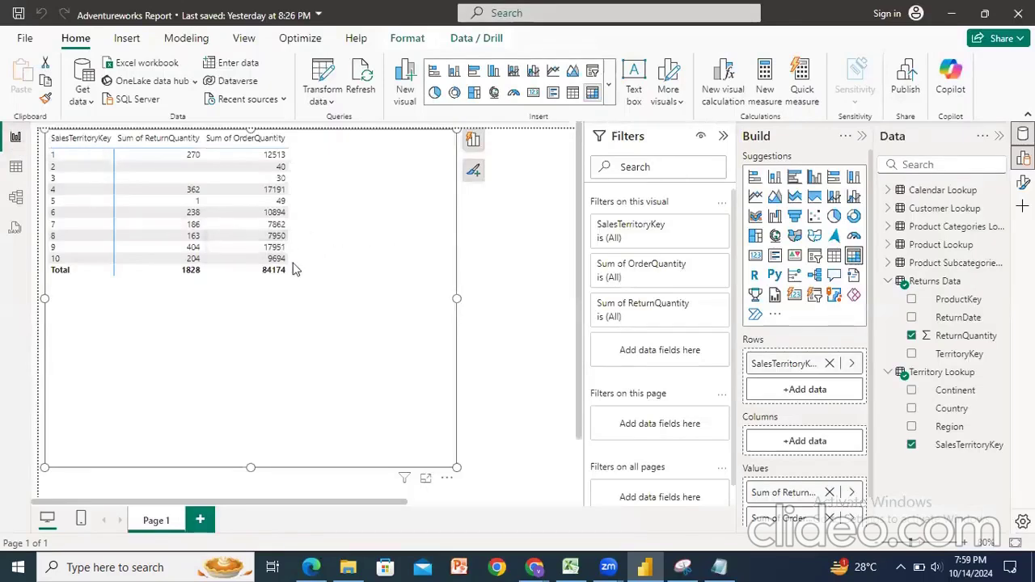
left_click(207, 230)
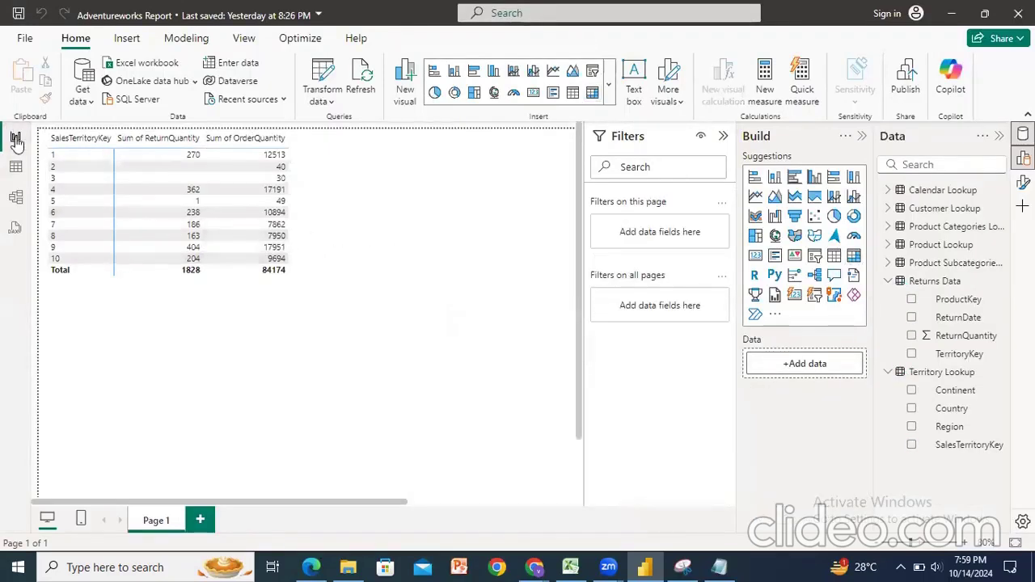
left_click(15, 197)
left_click(464, 432)
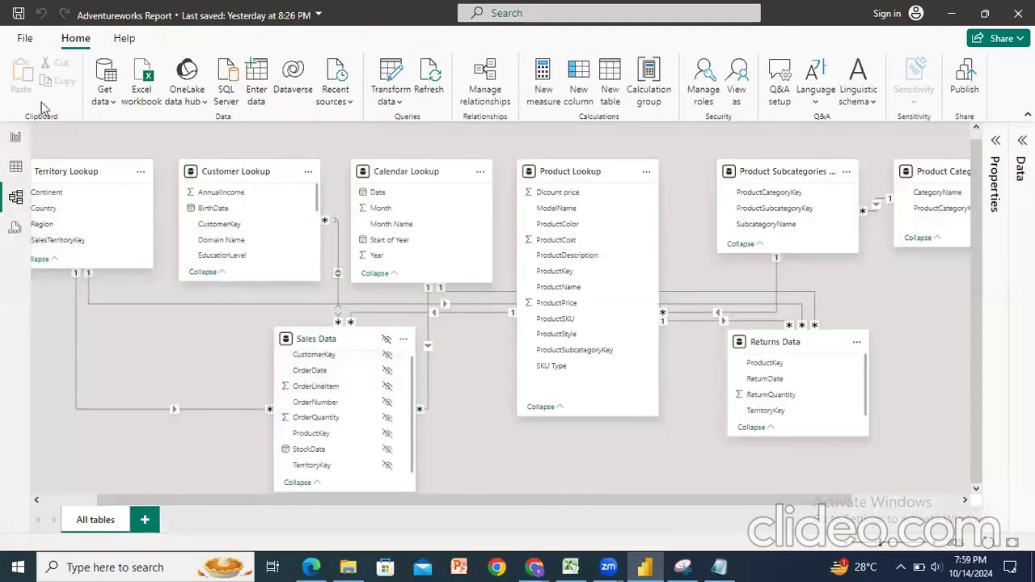
Save the Adventureworks report
left_click(24, 38)
left_click(18, 14)
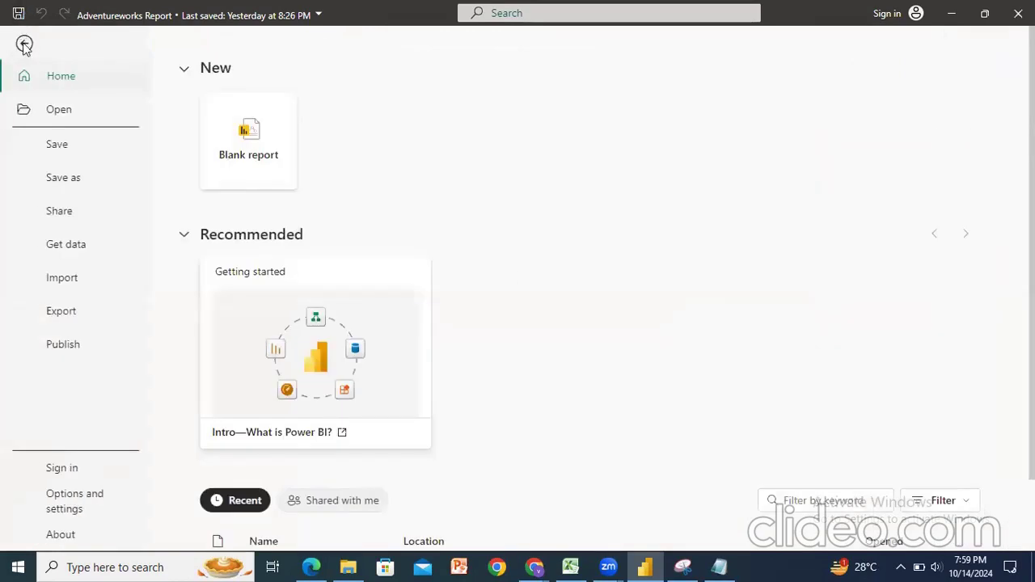
Return to the report view and collapse the Returns Data and Territory Lookup tables to check which tables are listed
left_click(24, 45)
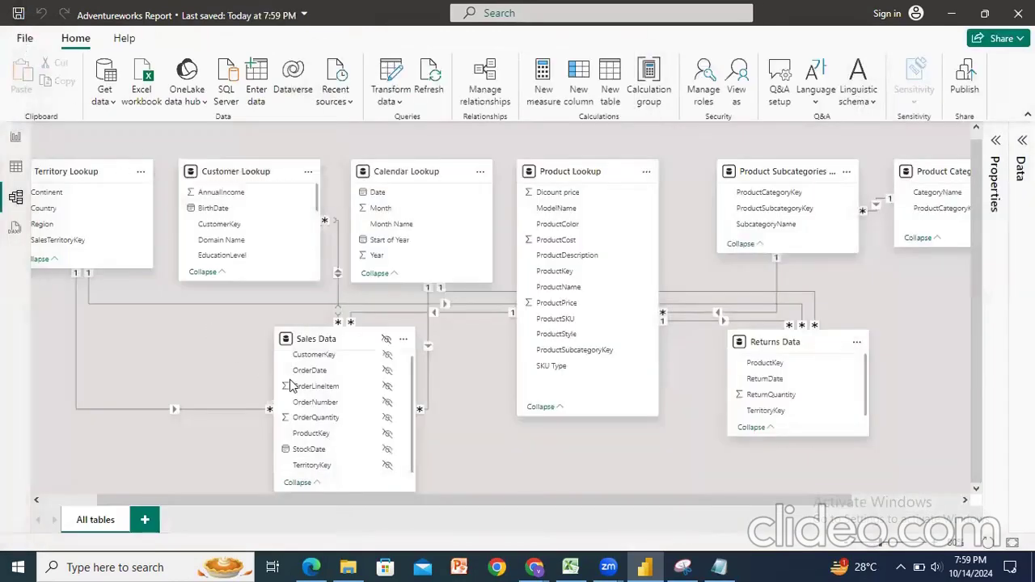
left_click(16, 138)
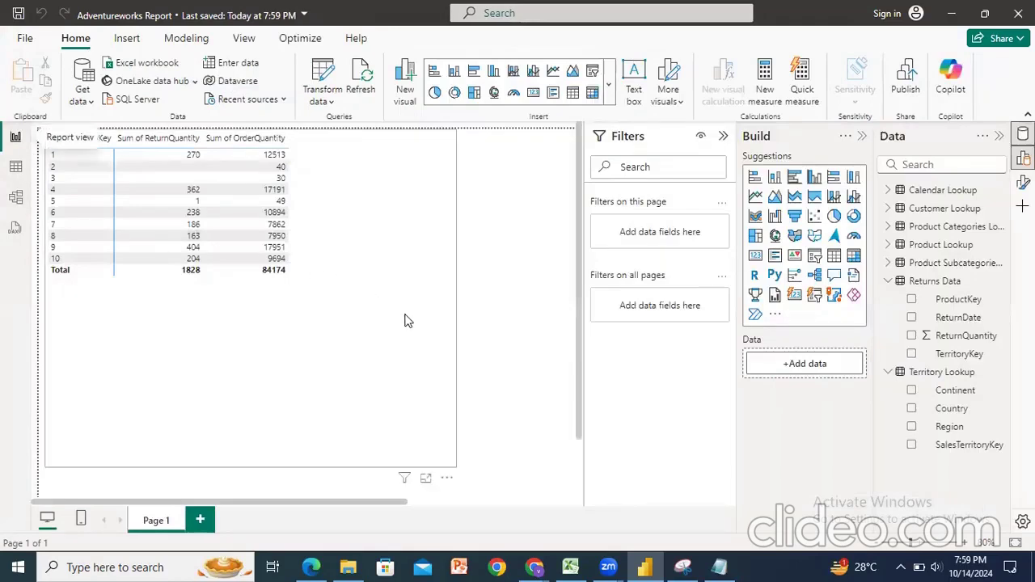
left_click(890, 283)
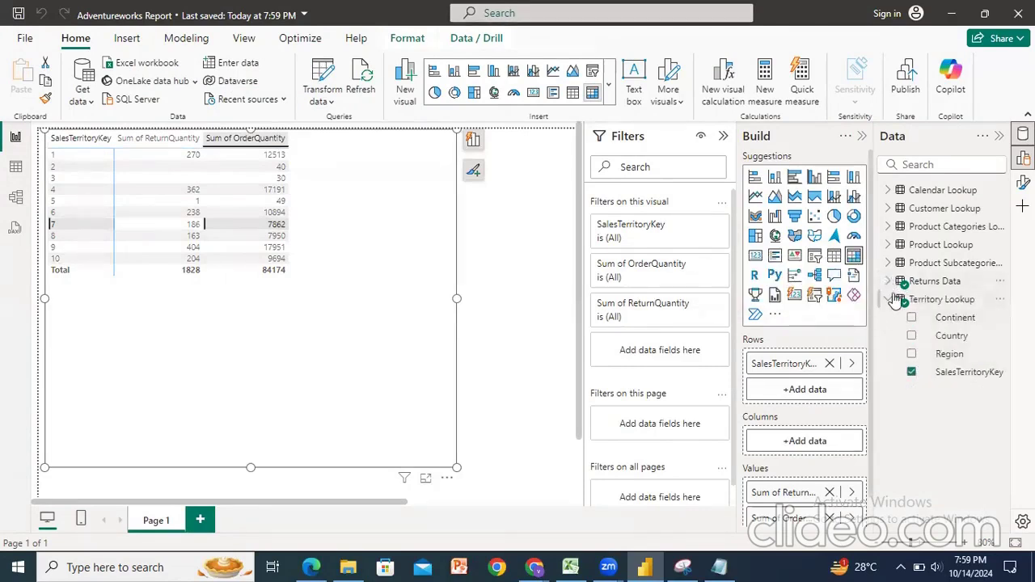
left_click(893, 299)
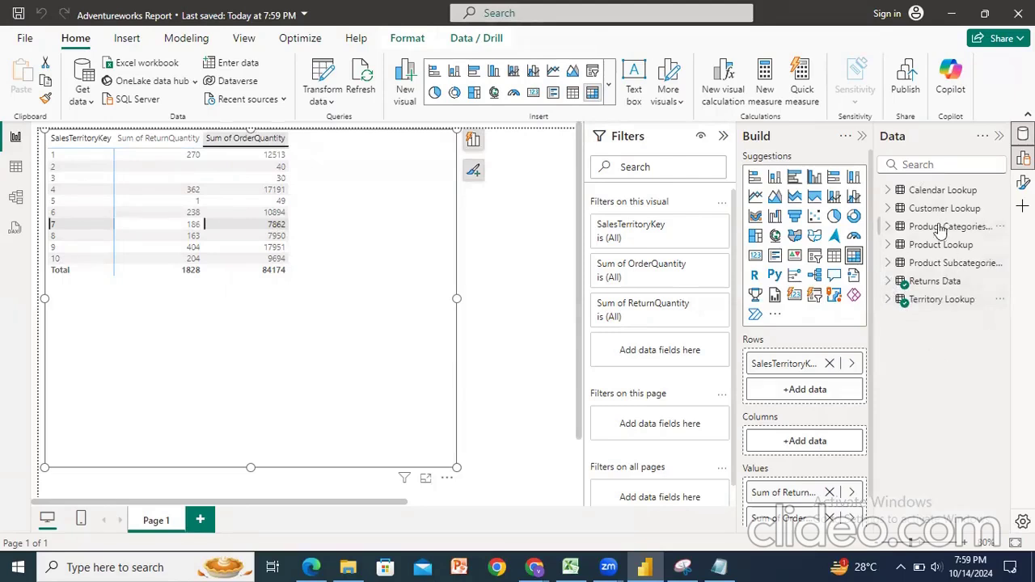
Unhide the Sales Data table from the model view
left_click(16, 198)
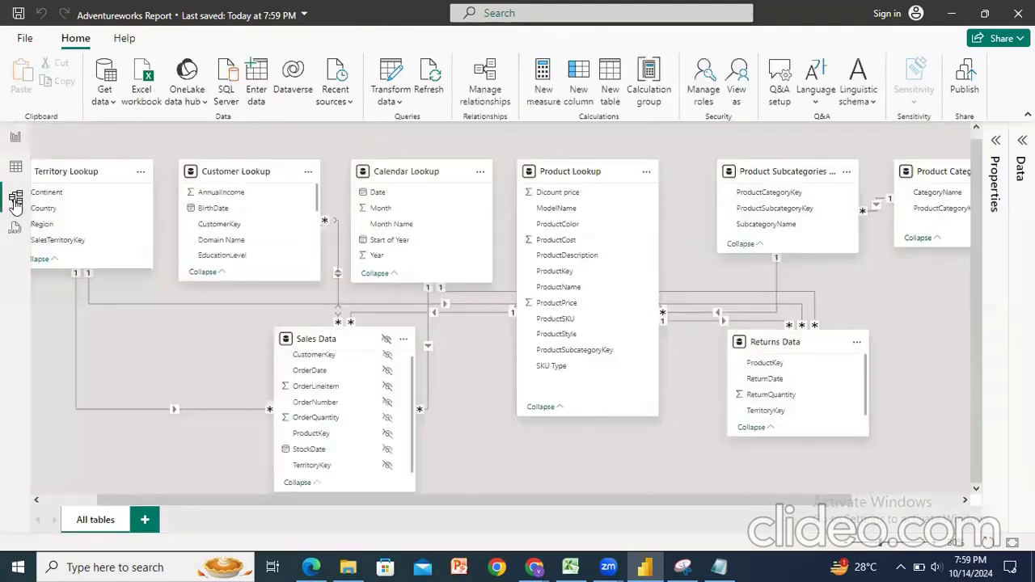
right_click(344, 340)
left_click(373, 252)
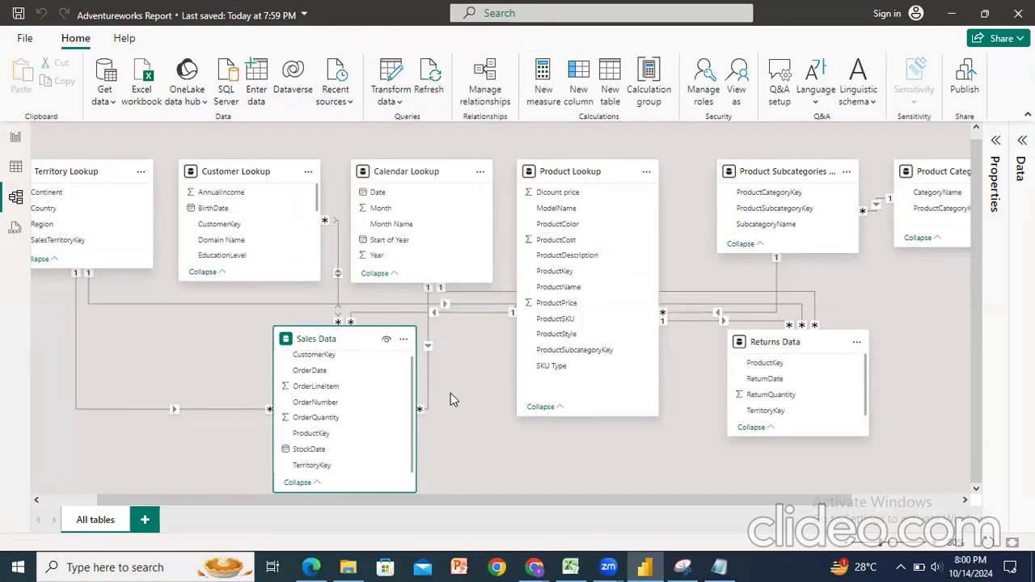
left_click(460, 402)
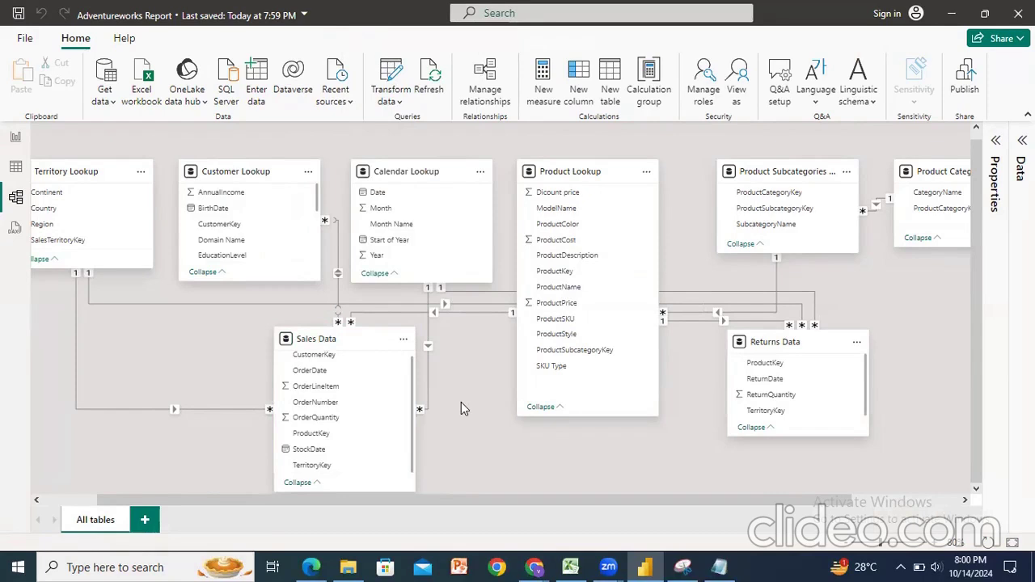
Hide the OrderDate and CustomerKey fields of the Sales Data table in the report view
left_click(321, 375)
right_click(321, 377)
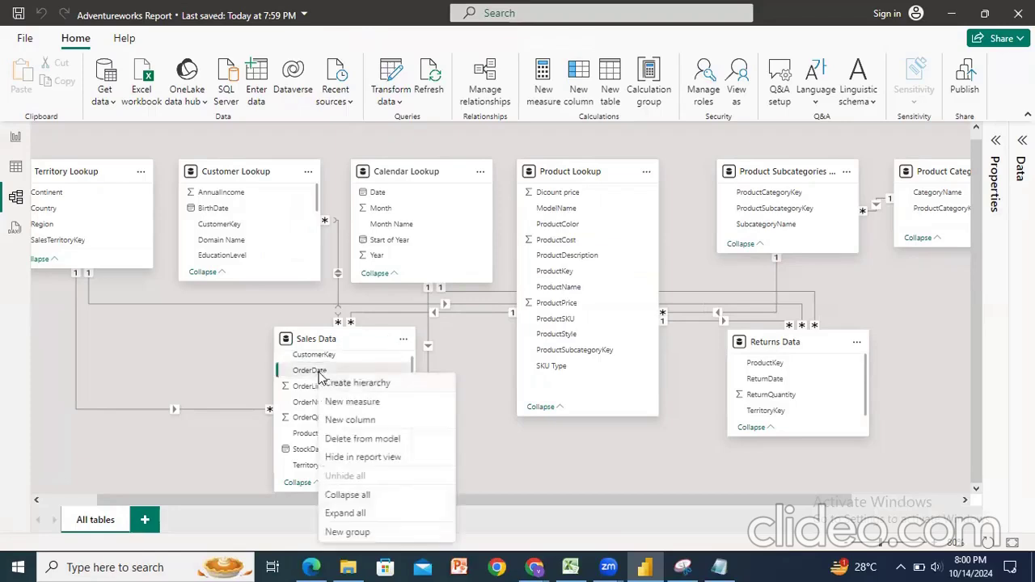
left_click(364, 458)
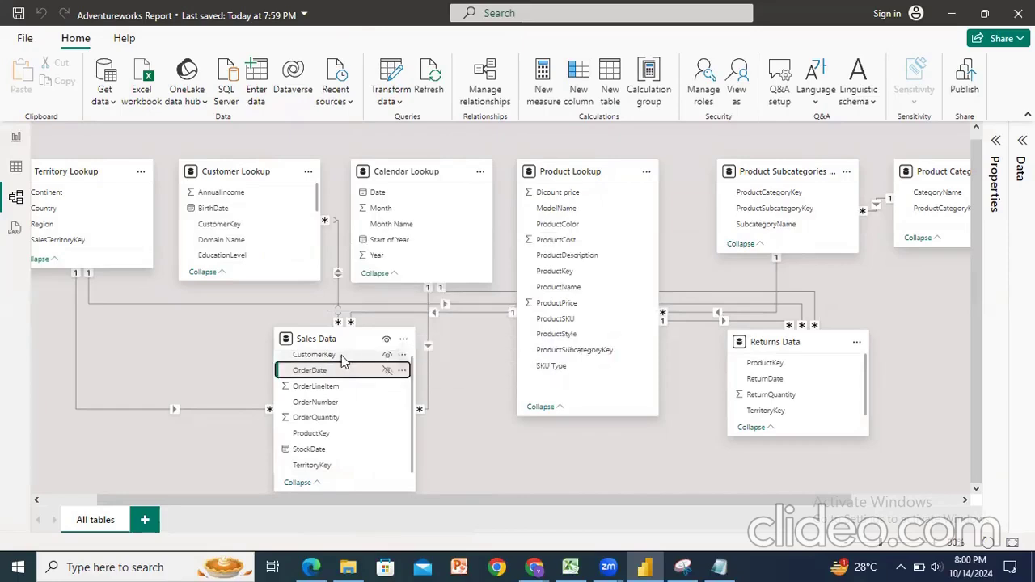
left_click(386, 357)
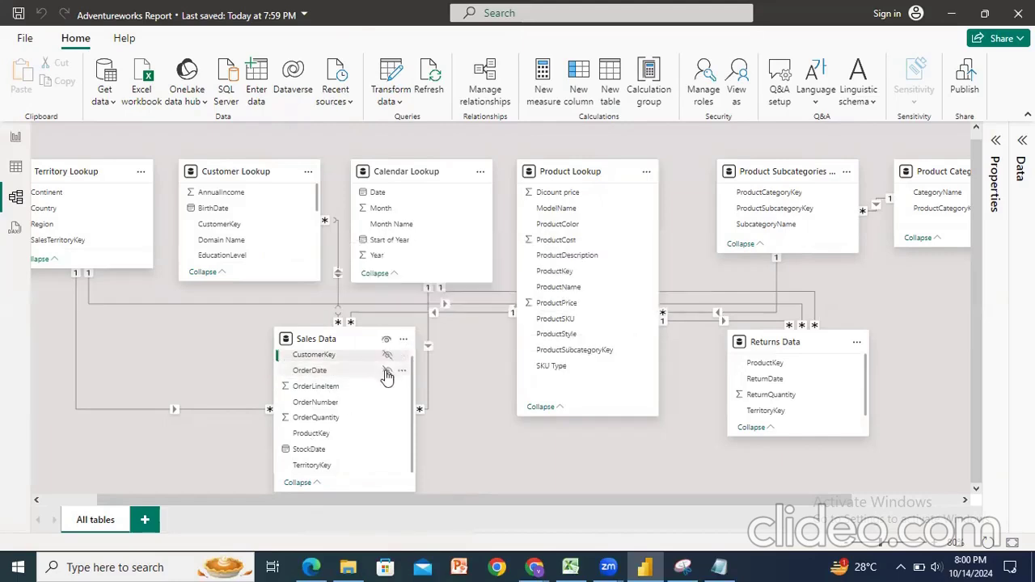
Unhide the OrderDate and CustomerKey fields of the Sales Data table
left_click(386, 371)
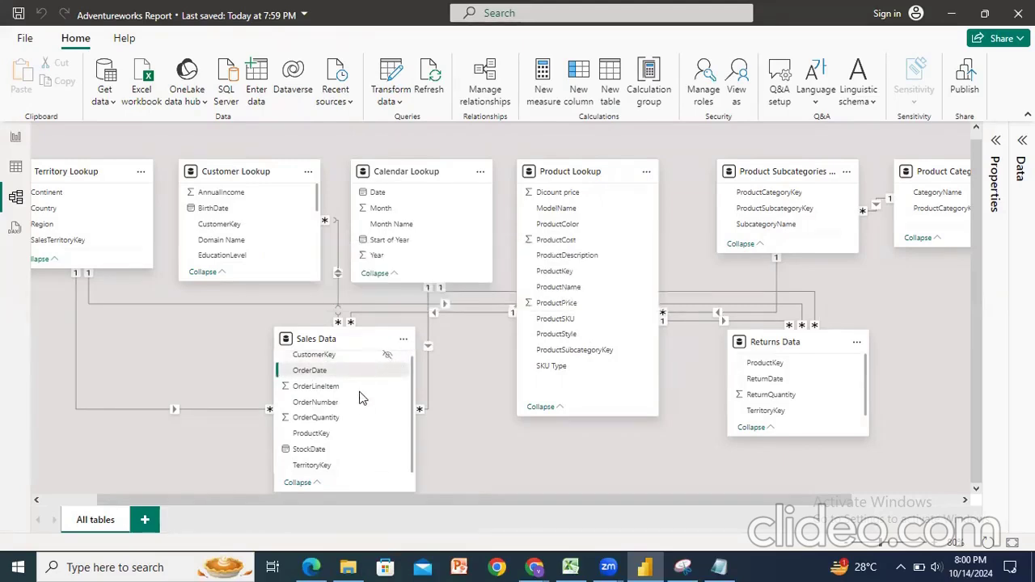
left_click(385, 357)
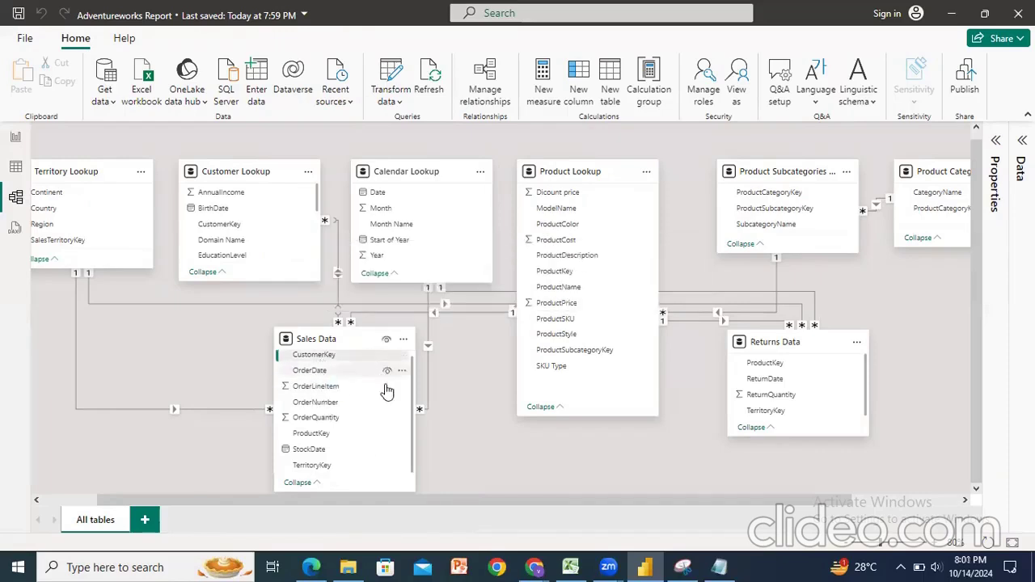
Set the Sales Data CustomerKey field's Is hidden property to Yes, and switch it back to No
left_click(996, 144)
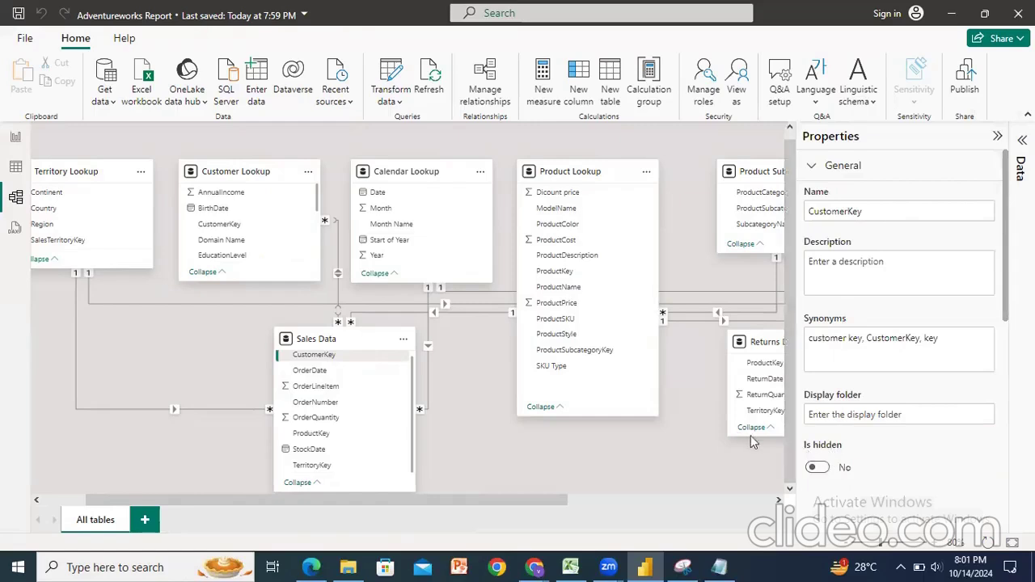
left_click(329, 356)
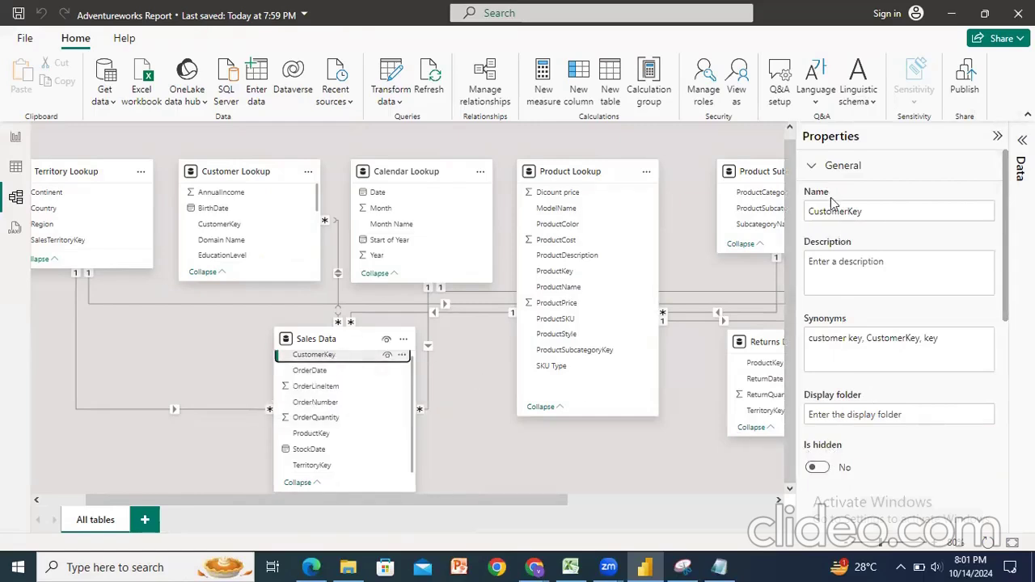
left_click(818, 467)
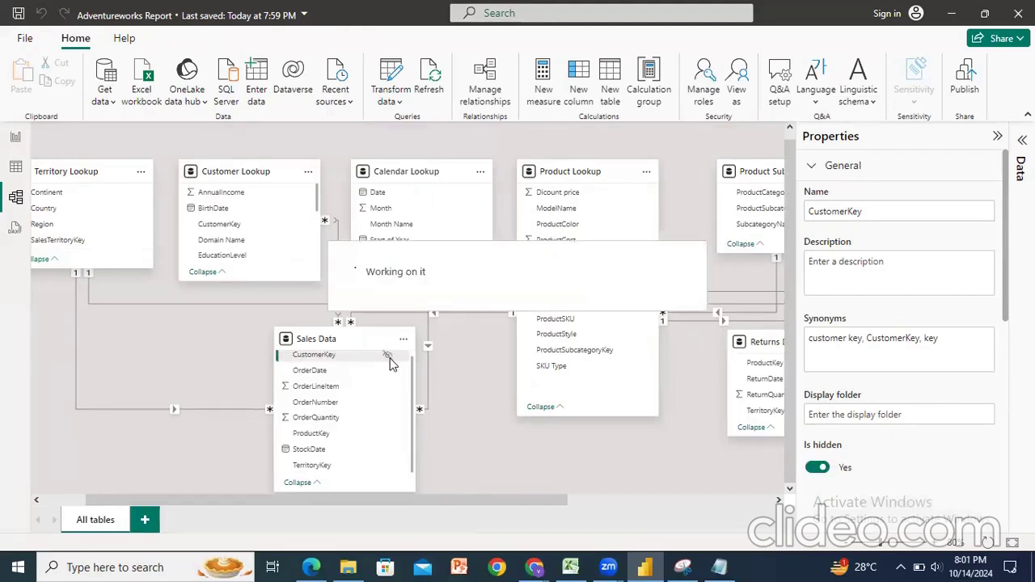
left_click(817, 467)
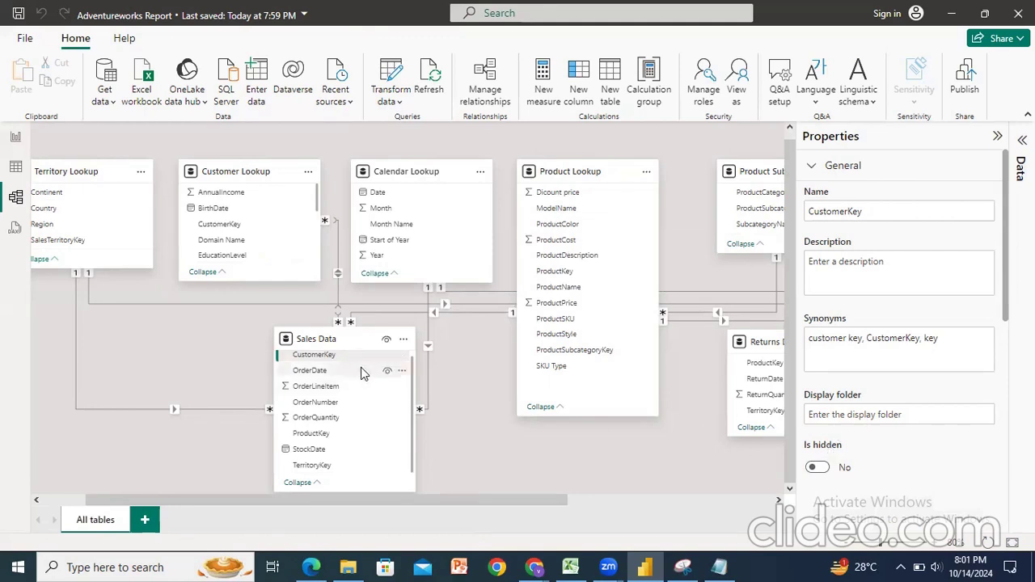
left_click(480, 420)
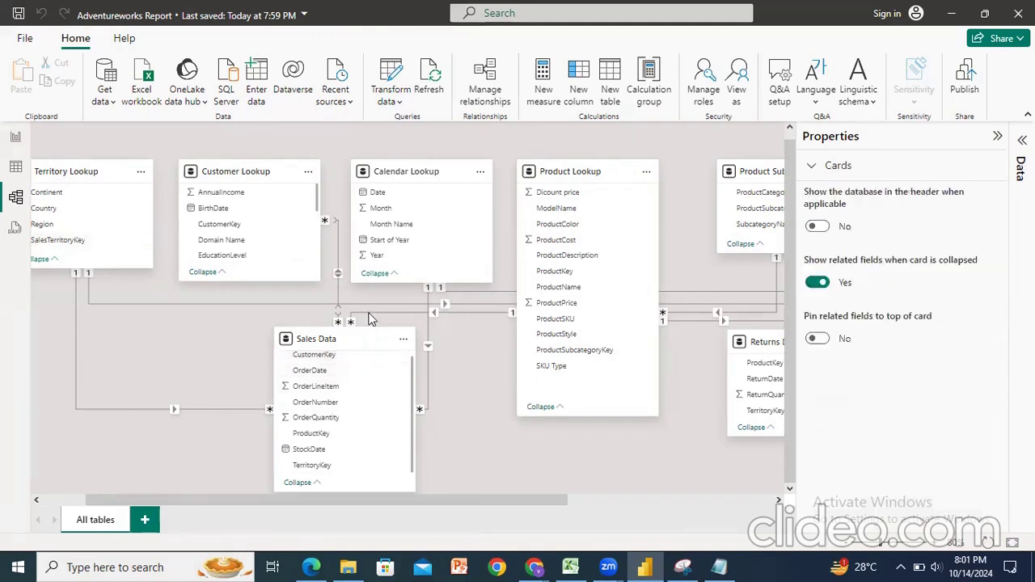
Expand the Sales Data table in the report view to examine its available fields
left_click(15, 139)
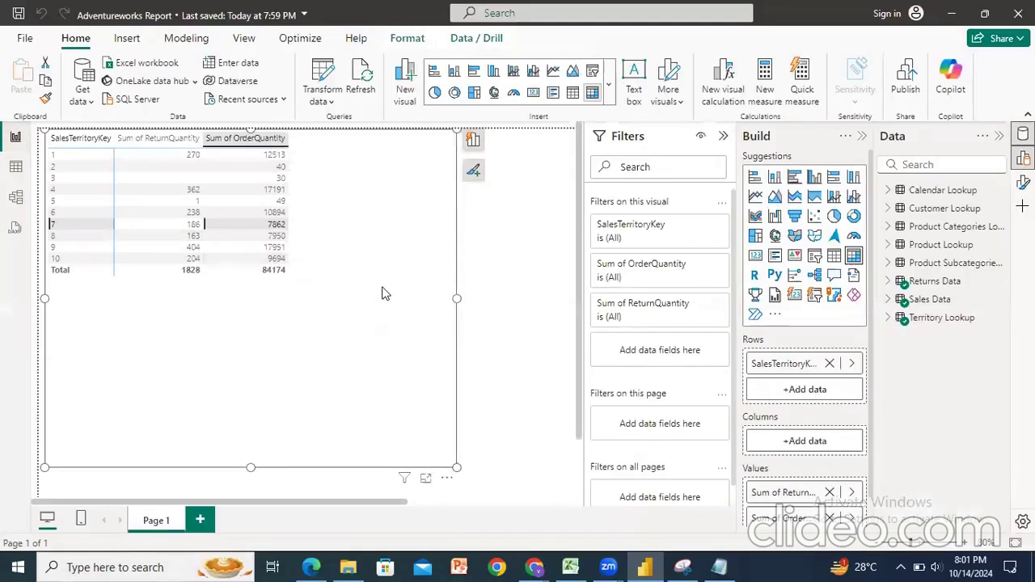
left_click(912, 303)
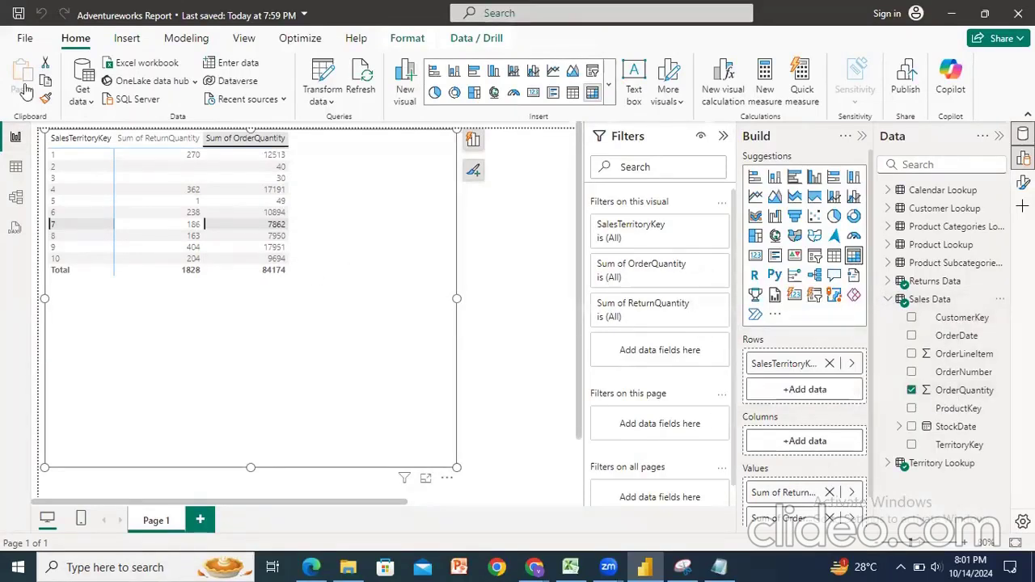
Hide the OrderQuantity field of Sales Data in the model and check the field list in the report view
left_click(15, 197)
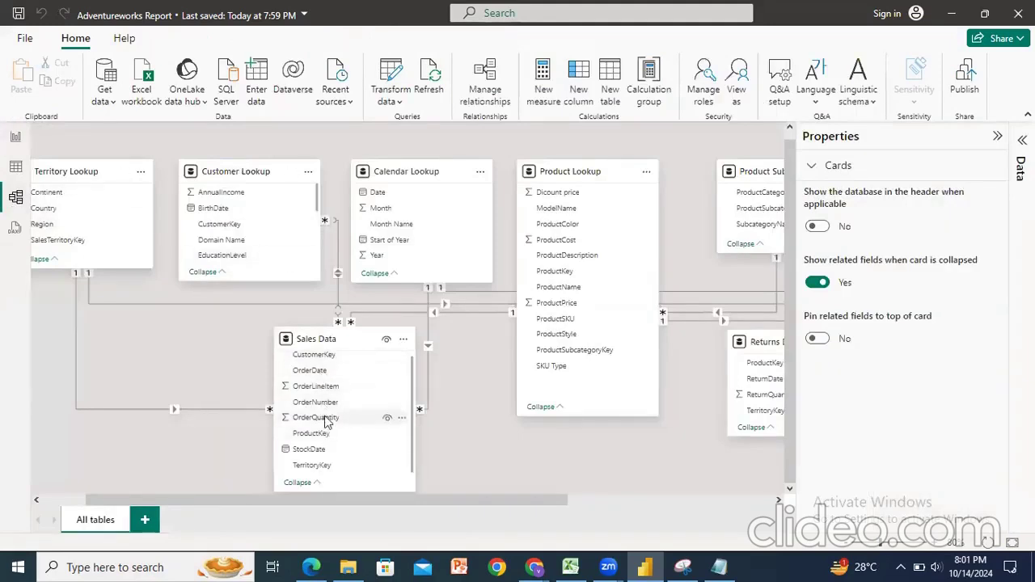
left_click(380, 417)
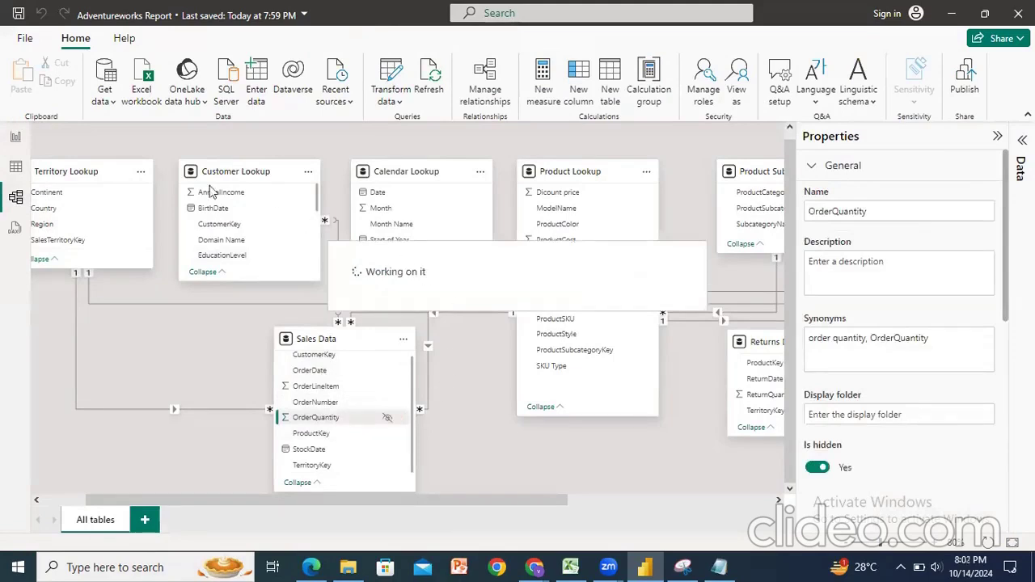
left_click(16, 136)
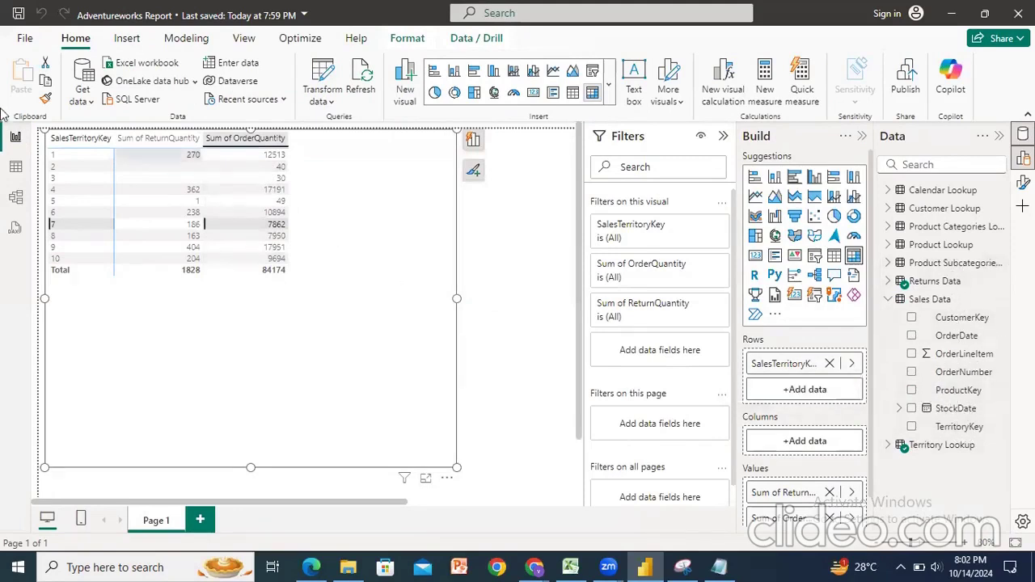
Return to the model view and unhide the OrderQuantity field of Sales Data
left_click(14, 207)
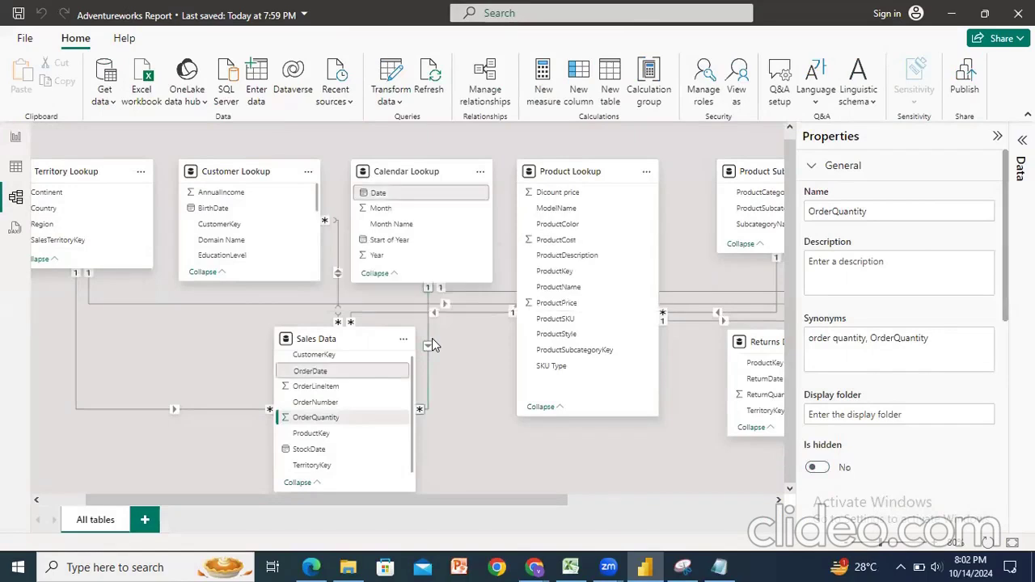
left_click(229, 441)
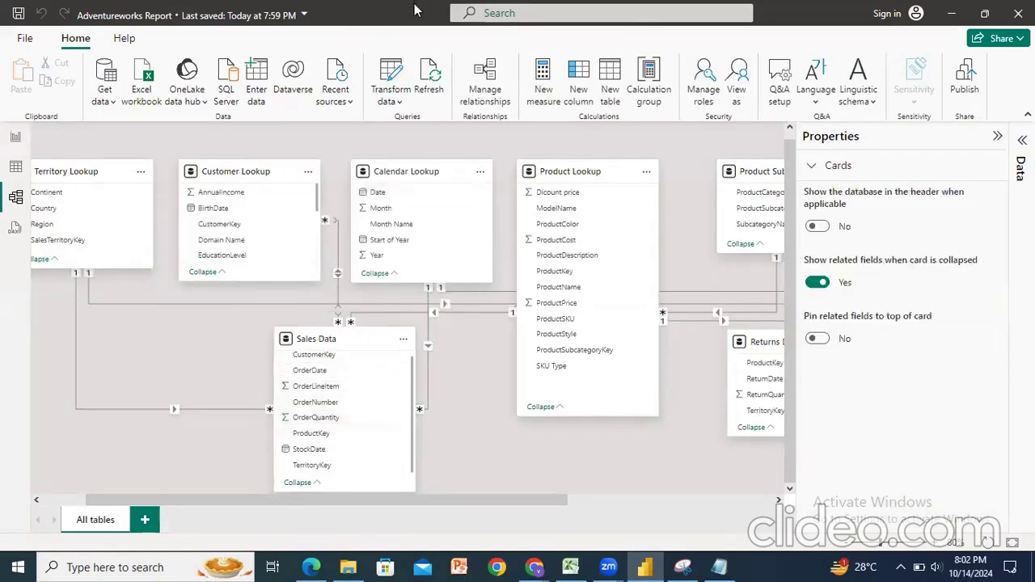
mouse_move(42, 490)
left_mouse_down()
mouse_move(166, 538)
mouse_move(129, 470)
mouse_move(47, 487)
left_mouse_up()
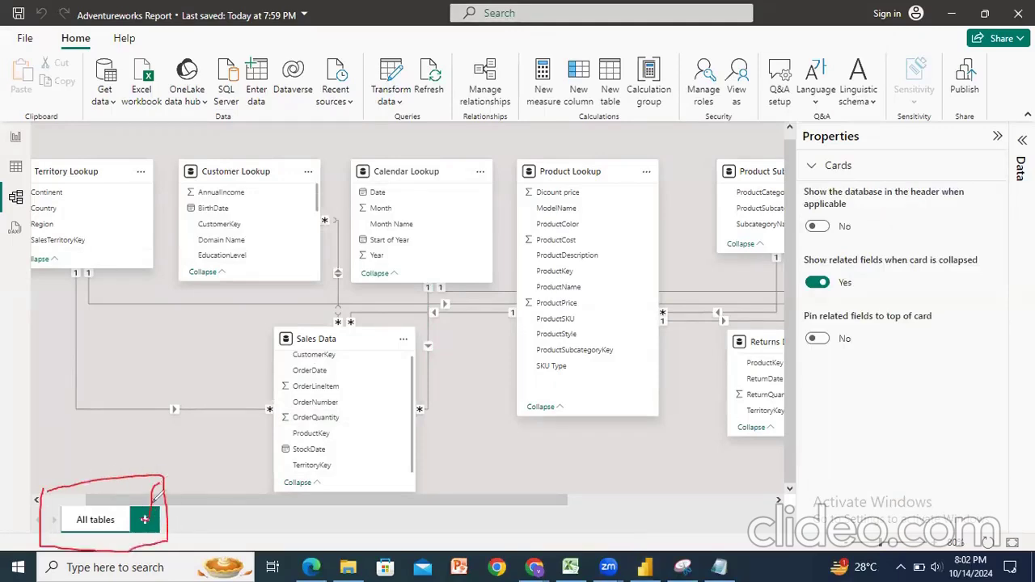
left_click_drag(143, 514, 194, 493)
left_click_drag(140, 515, 207, 492)
key("Escape")
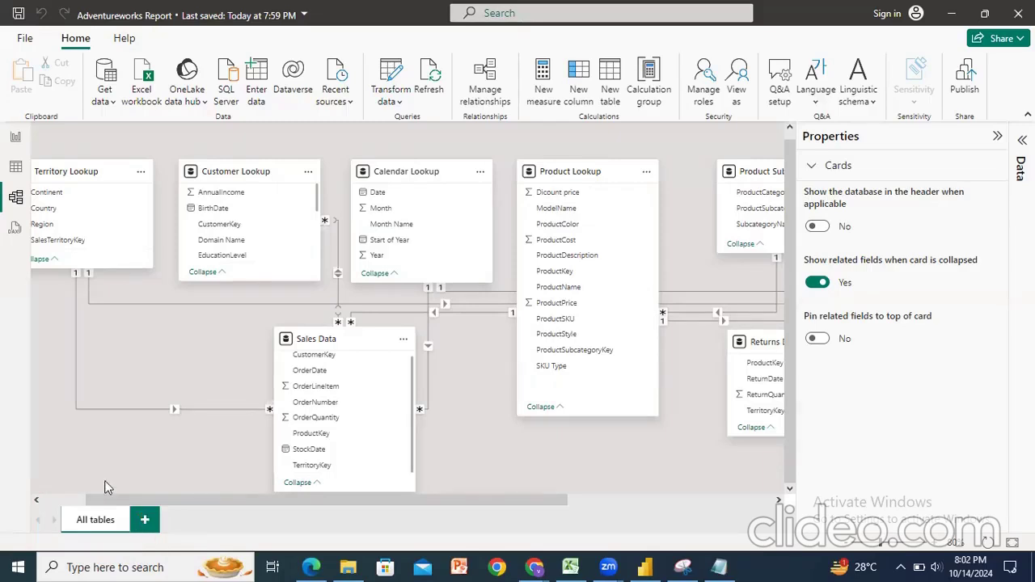
Add a new layout to the data model and rename it Model view
left_click_drag(129, 500, 71, 499)
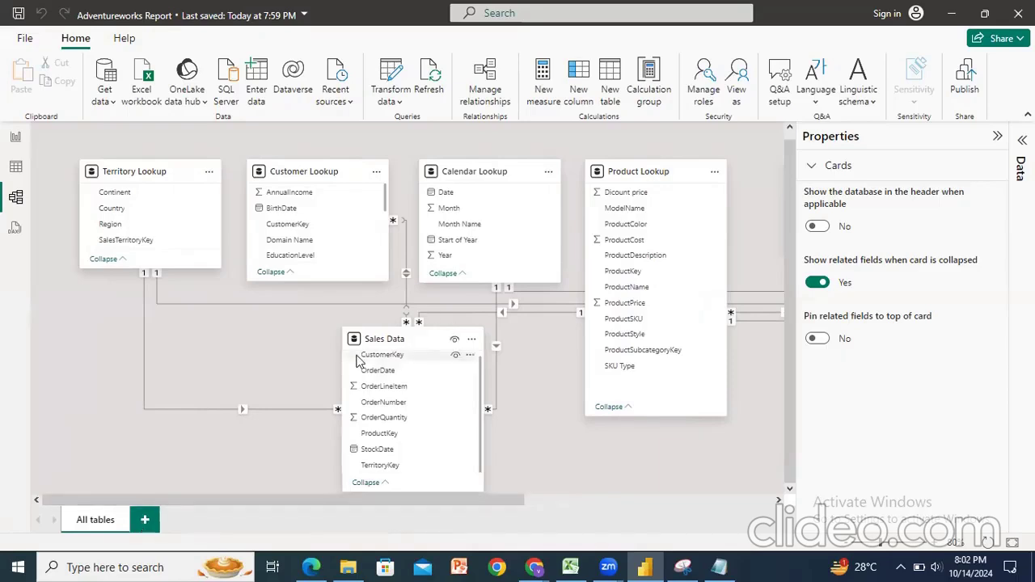
left_click_drag(330, 502, 573, 502)
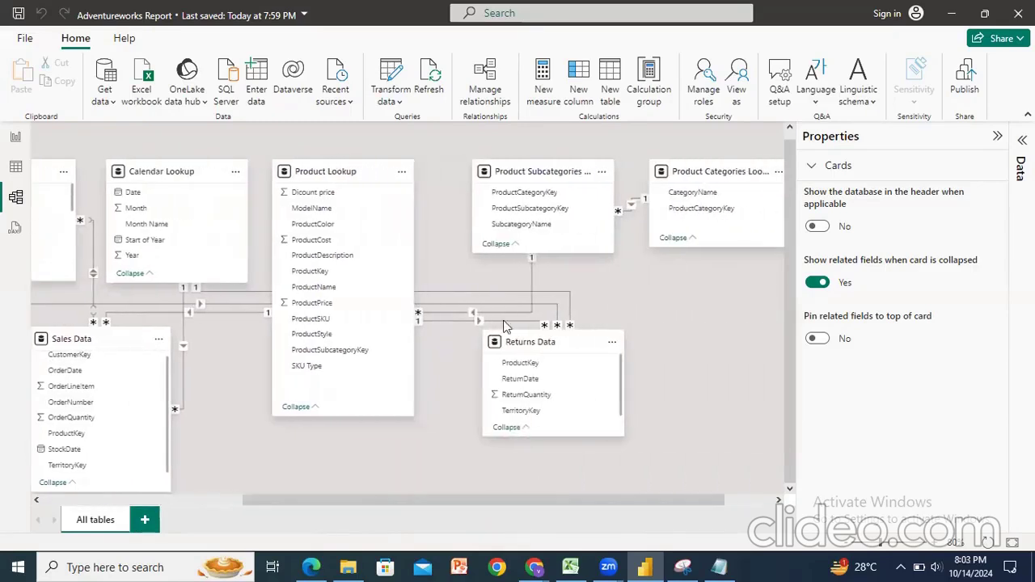
left_click(147, 519)
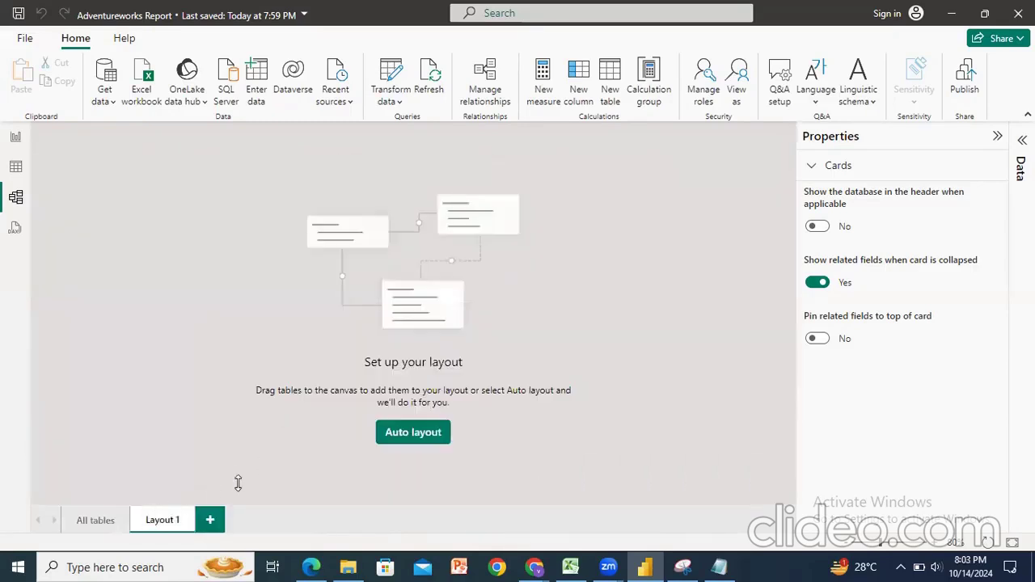
double_click(166, 522)
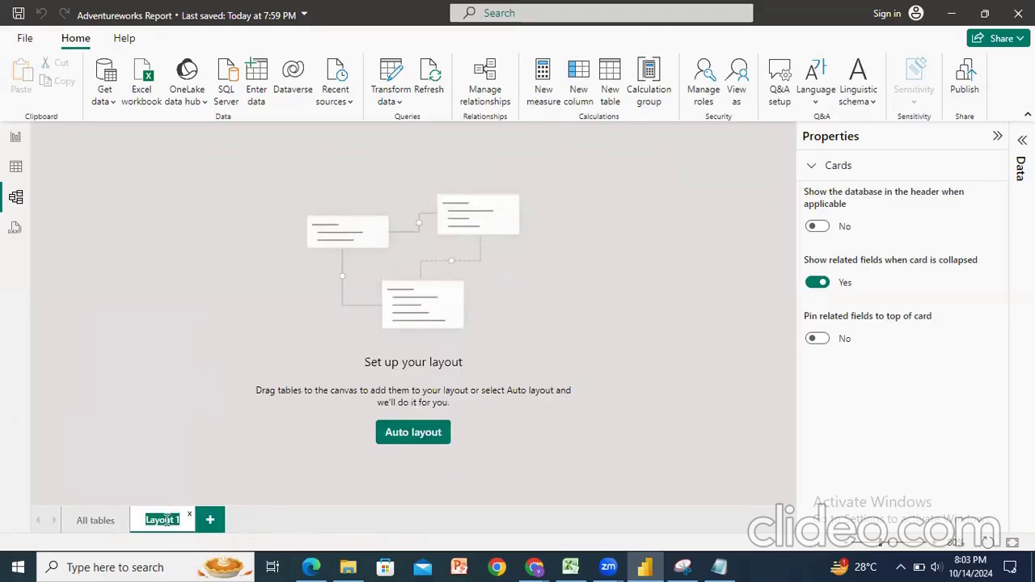
type("Mo")
type("del view")
key("Return")
left_click(163, 383)
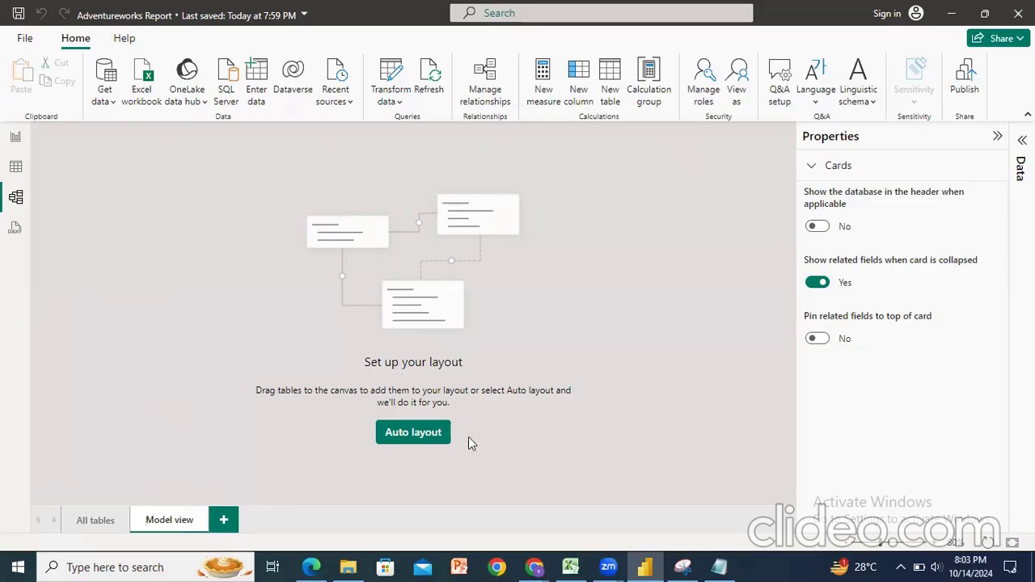
Apply Auto layout to the Model view layout and move the Customer Lookup table to the empty area right of Product Lookup
left_click(398, 438)
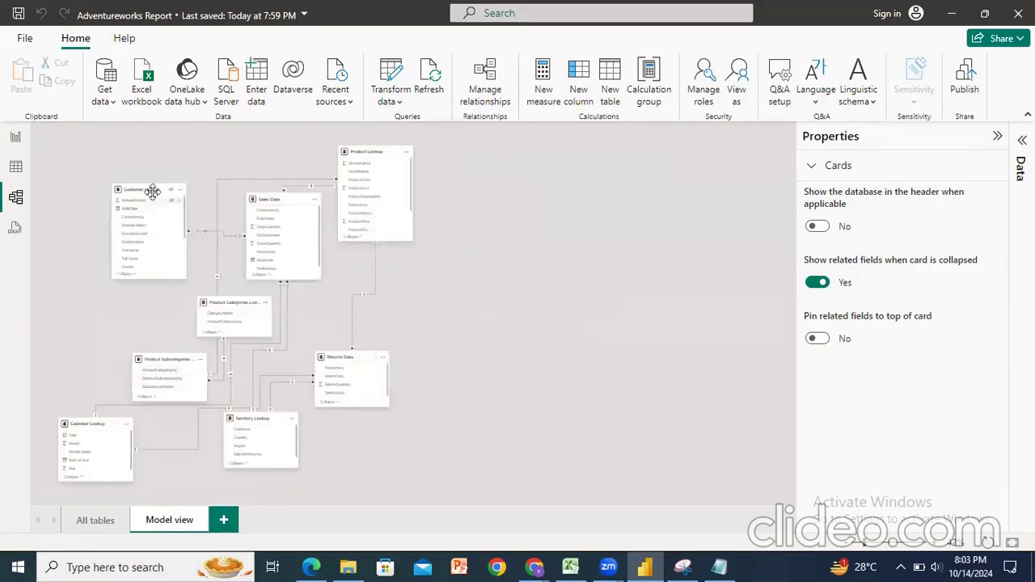
left_click_drag(149, 189, 594, 220)
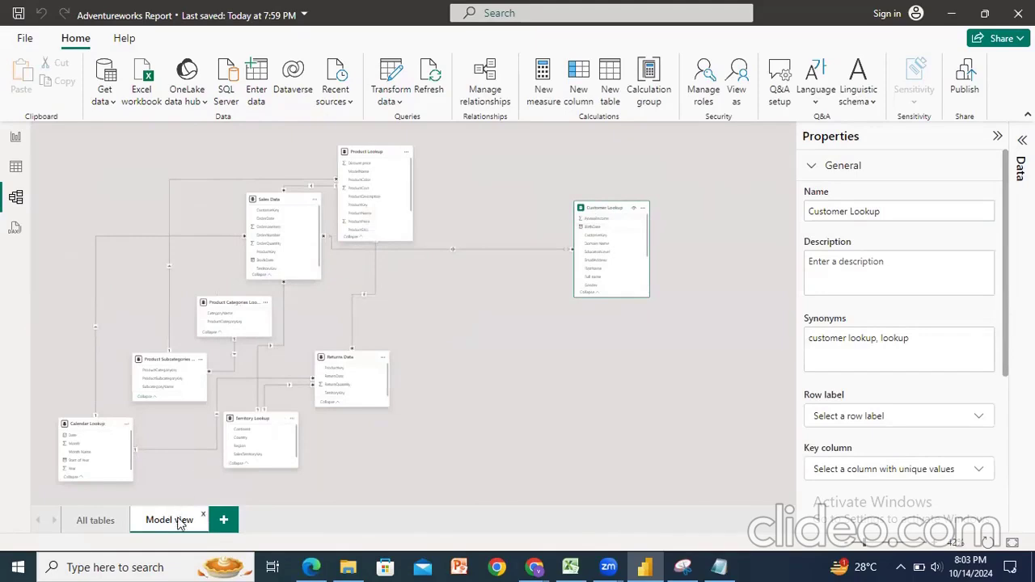
scroll(890, 360, "down", 2)
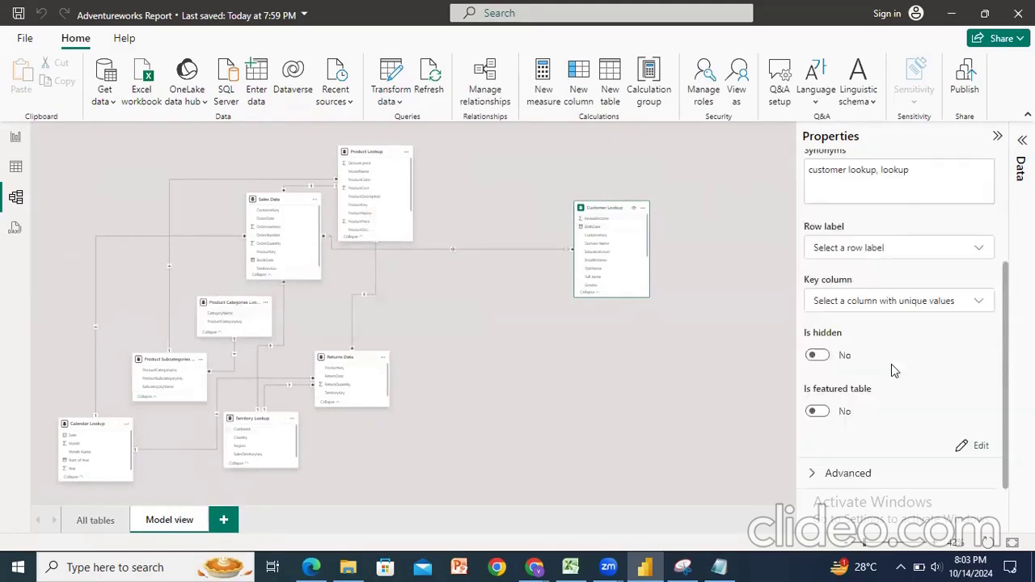
scroll(849, 358, "up", 3)
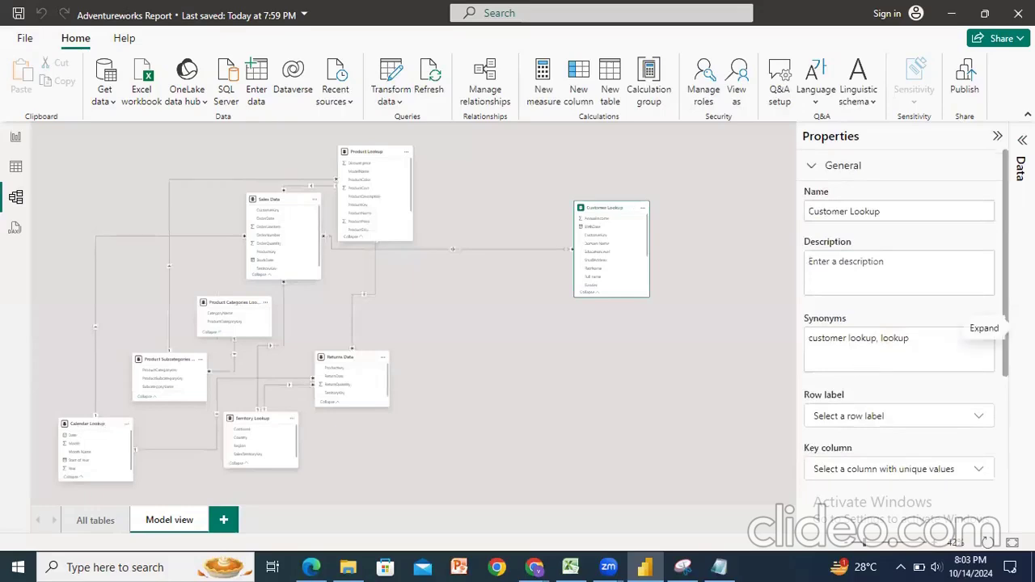
Expand the Data pane, collapse the Properties pane and show the list of model tables
left_click(1020, 327)
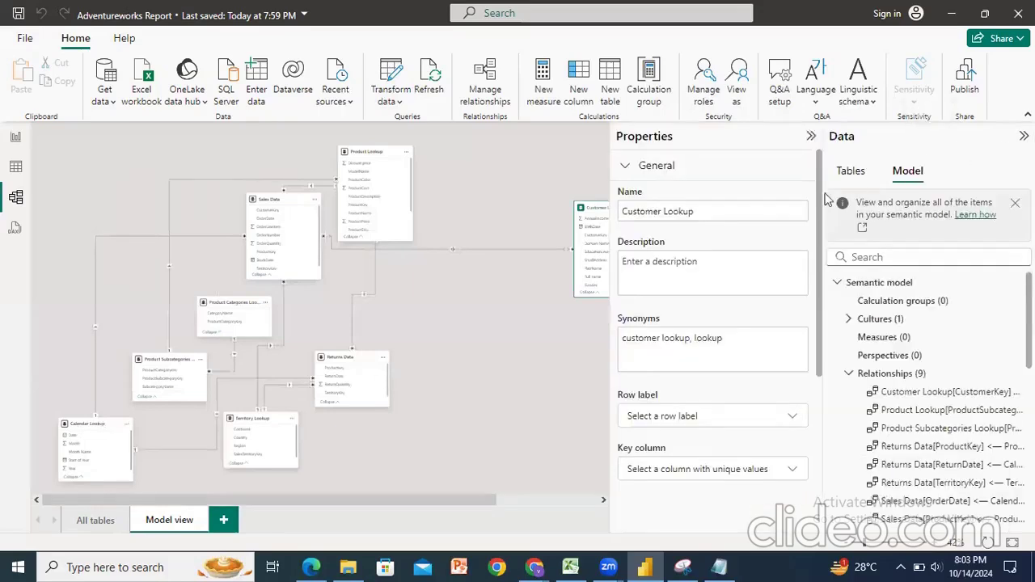
left_click(810, 136)
left_click(851, 173)
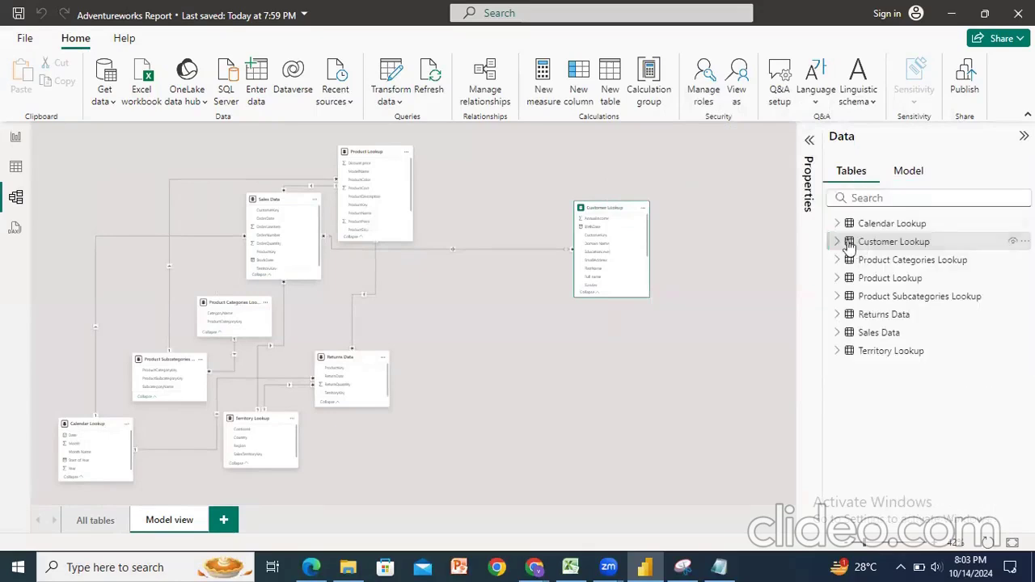
Delete the Model view layout from the data model
right_click(182, 520)
left_click(194, 506)
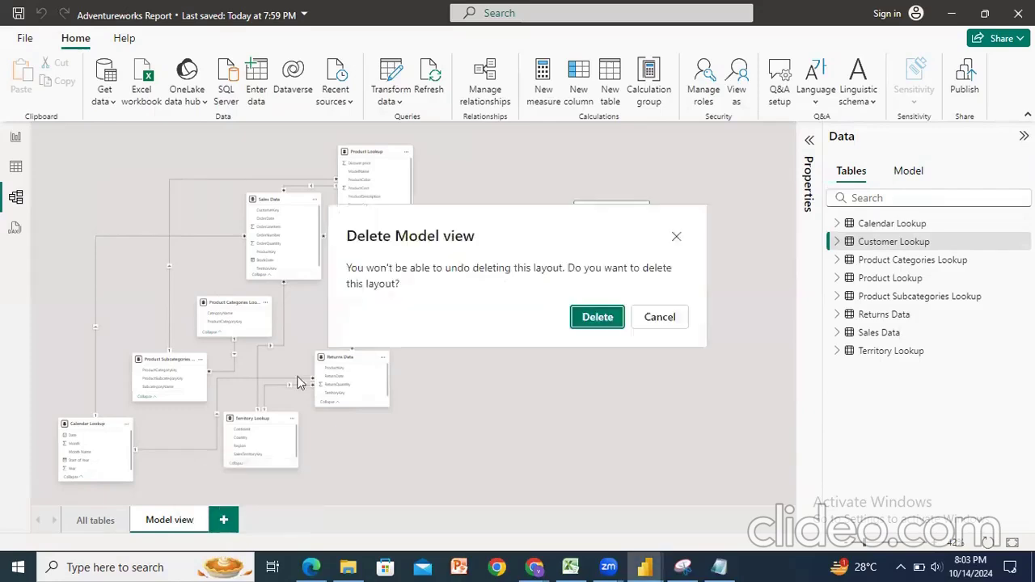
left_click(583, 318)
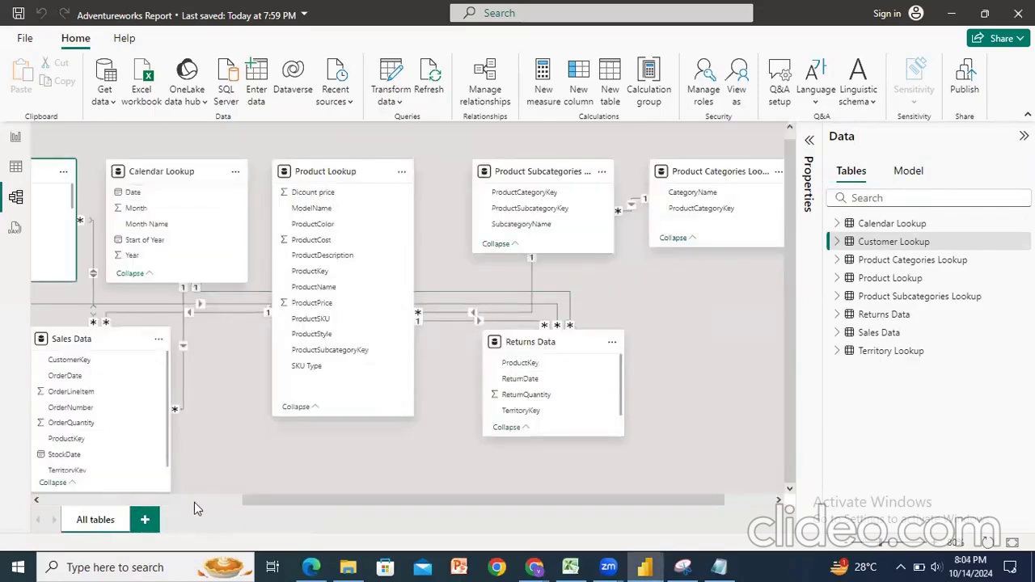
Add a new model layout and place the Calendar Lookup and Sales Data tables on its canvas
left_click(146, 521)
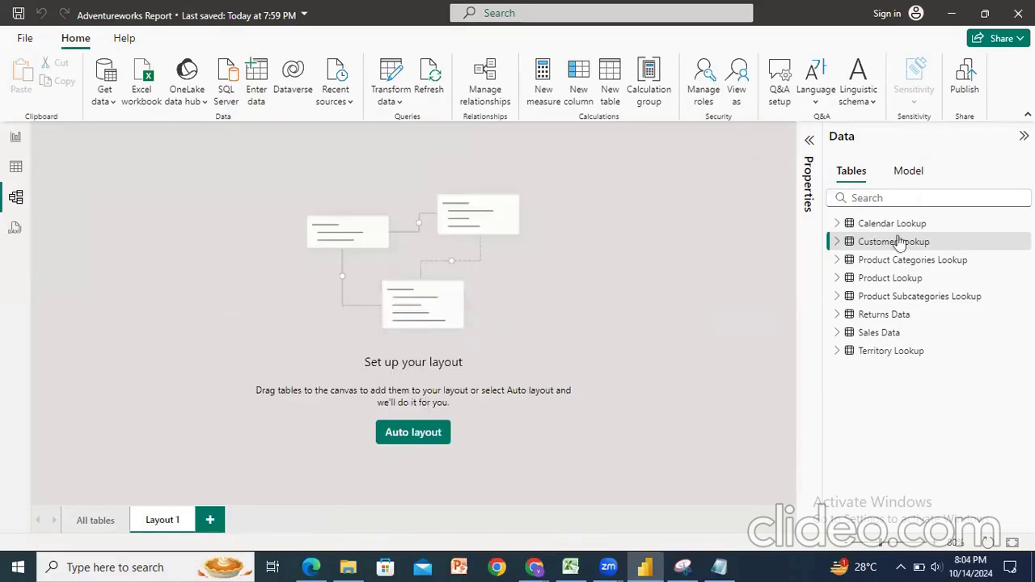
left_click_drag(892, 229, 219, 206)
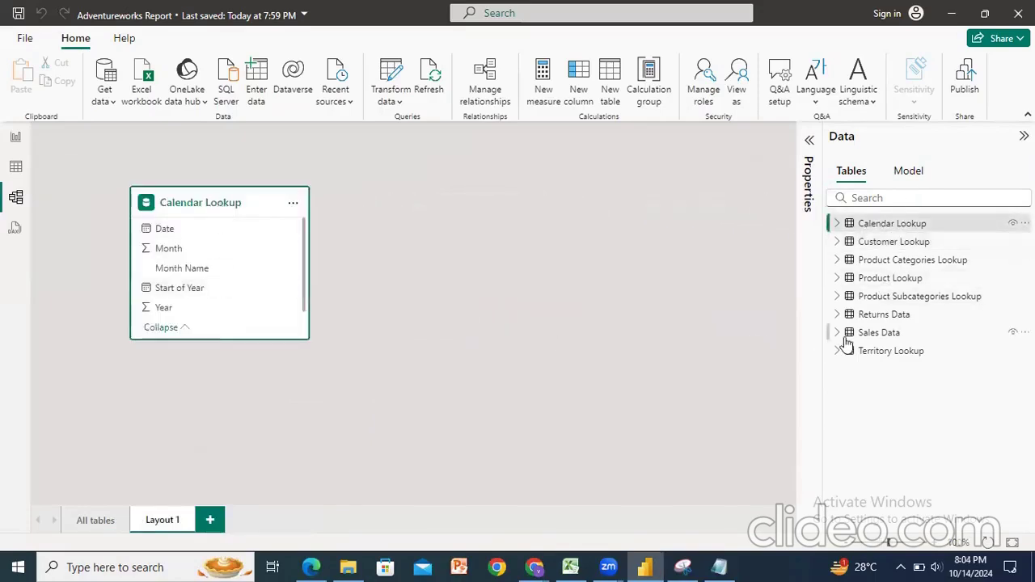
left_click_drag(846, 335, 453, 350)
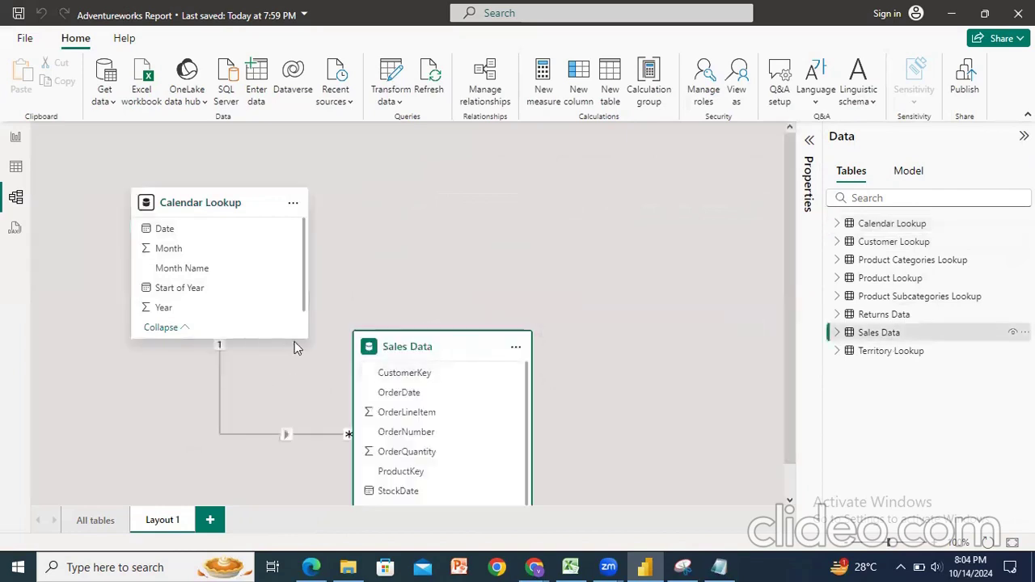
left_click(487, 282)
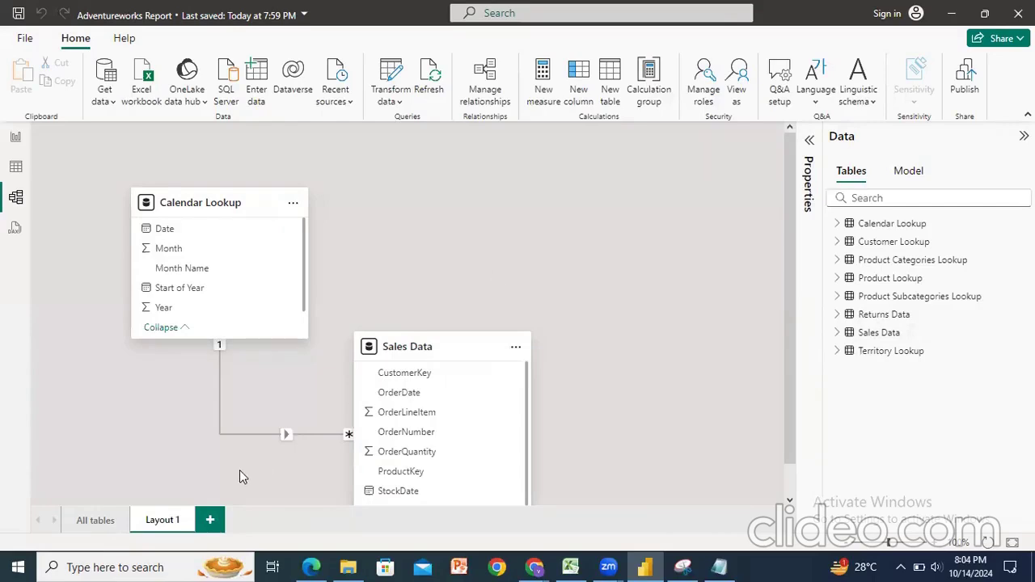
Delete the Layout 1 layout from the data model
right_click(167, 520)
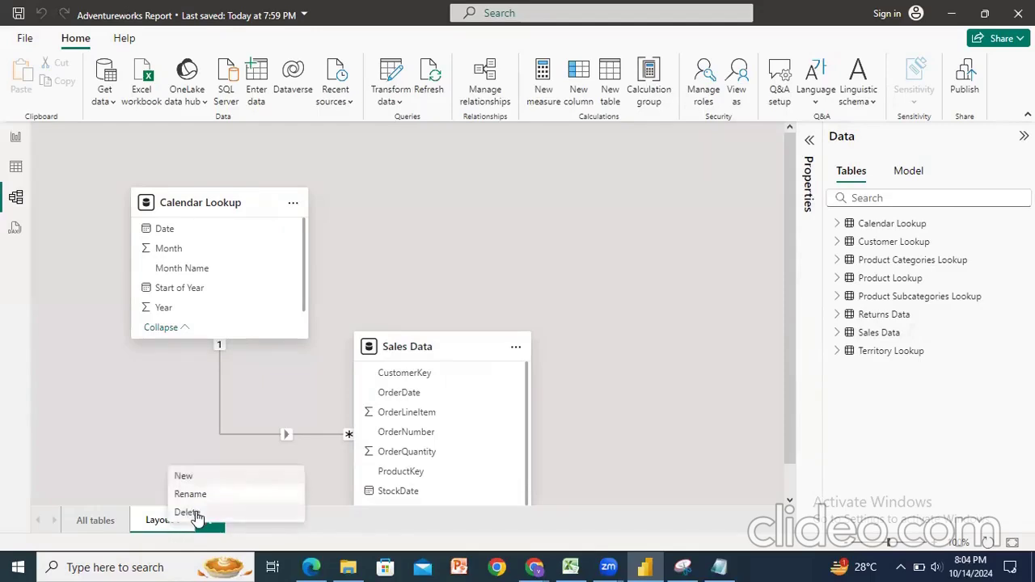
left_click(198, 509)
left_click(600, 315)
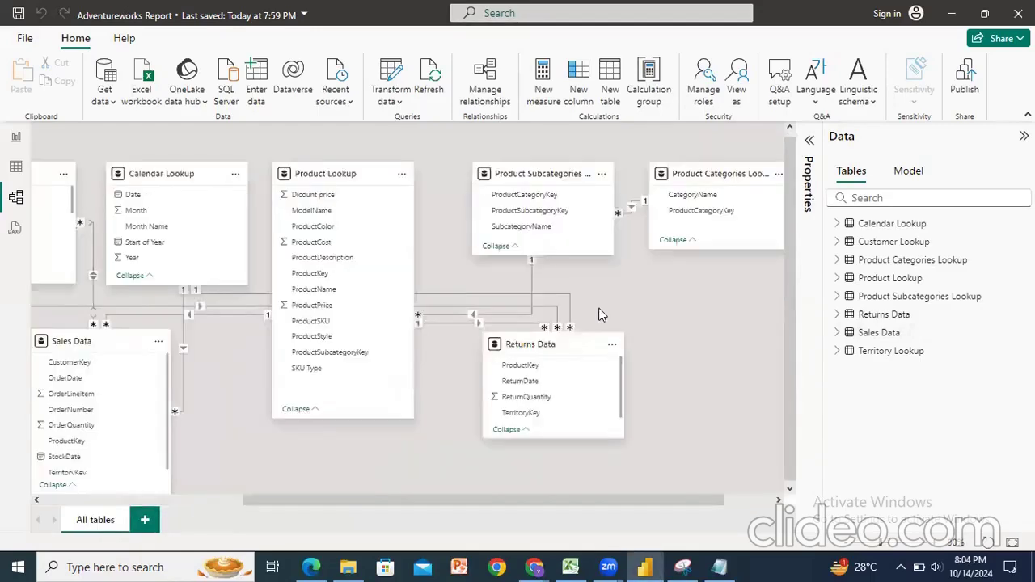
Open the Calendar Lookup table in the table view and examine its columns and the table and column options
left_click_drag(556, 500, 475, 502)
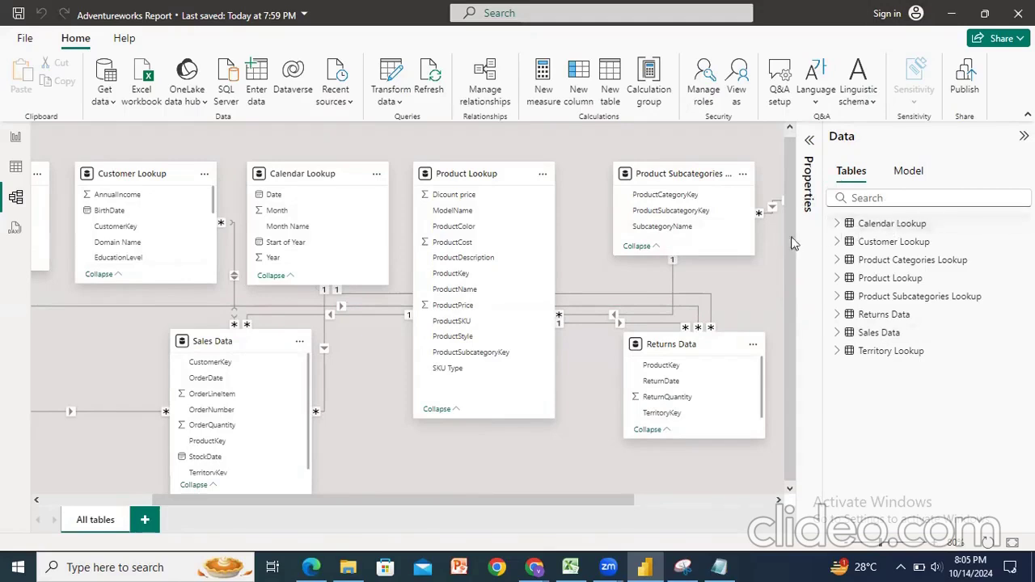
left_click(308, 168)
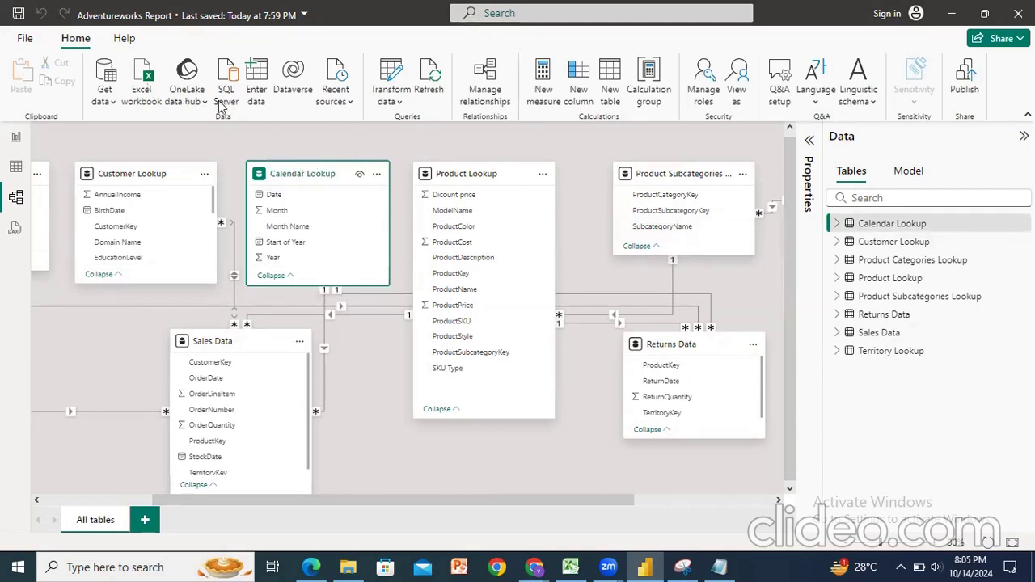
left_click(16, 167)
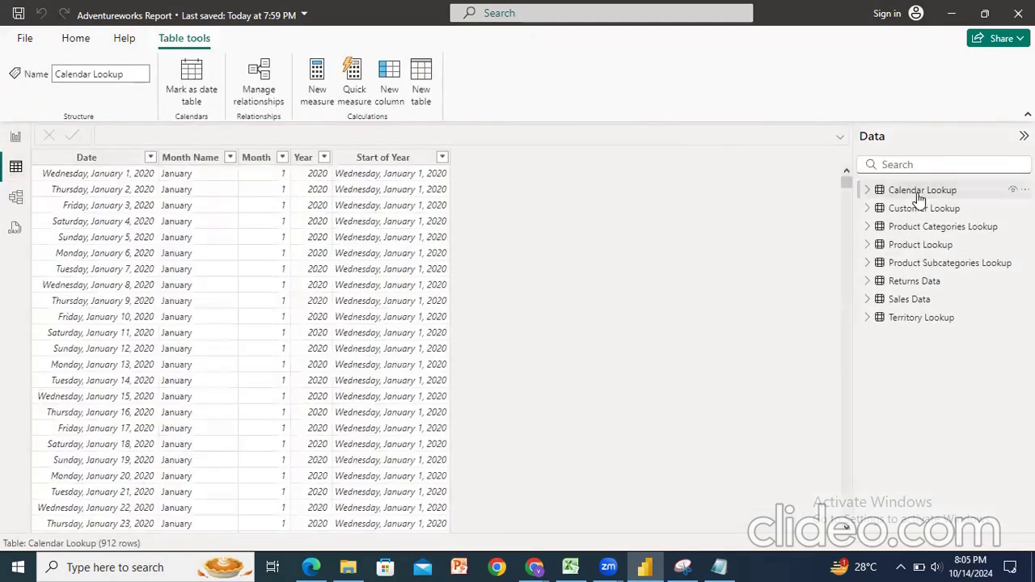
mouse_move(920, 199)
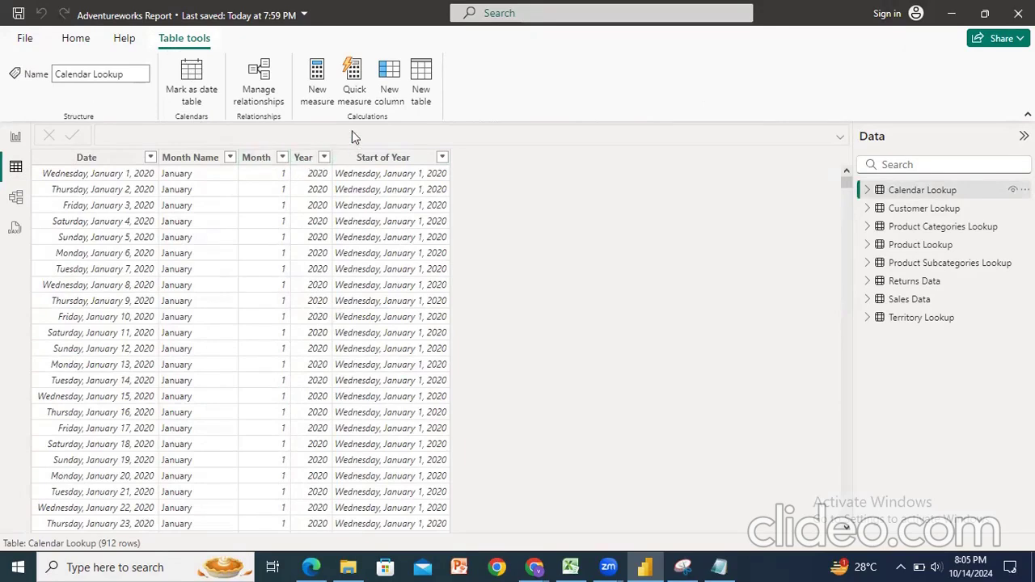
left_click(77, 40)
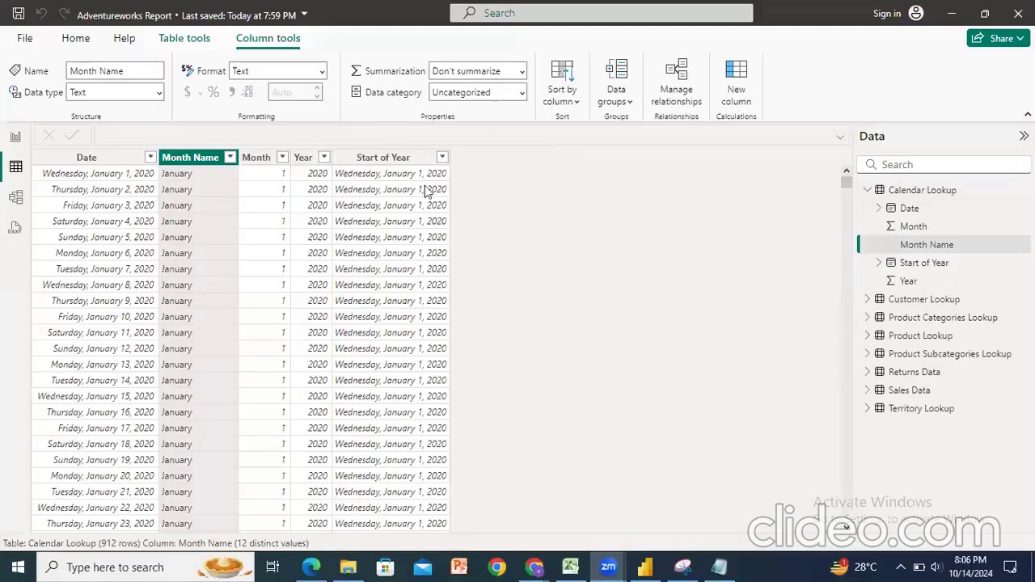
left_click(906, 193)
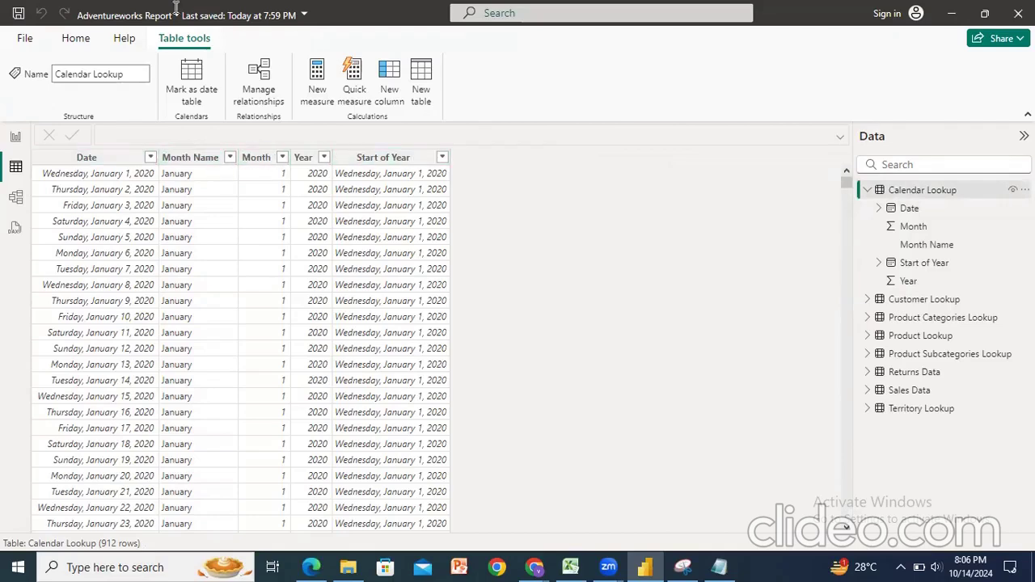
Set the format of the Date and Start of Year columns in Calendar Lookup to *3/14/2001 (Short Date)
left_click(87, 158)
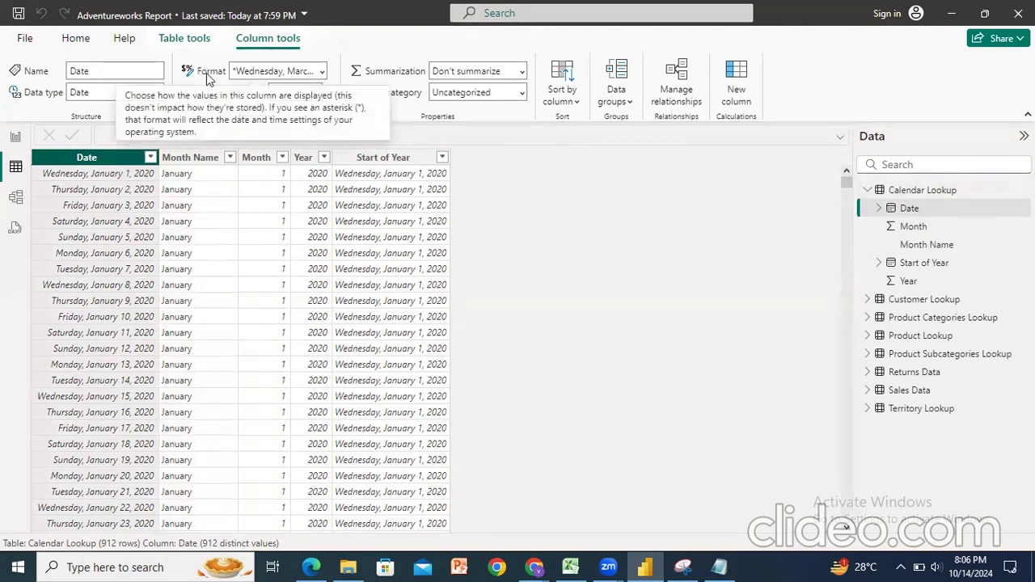
left_click(322, 71)
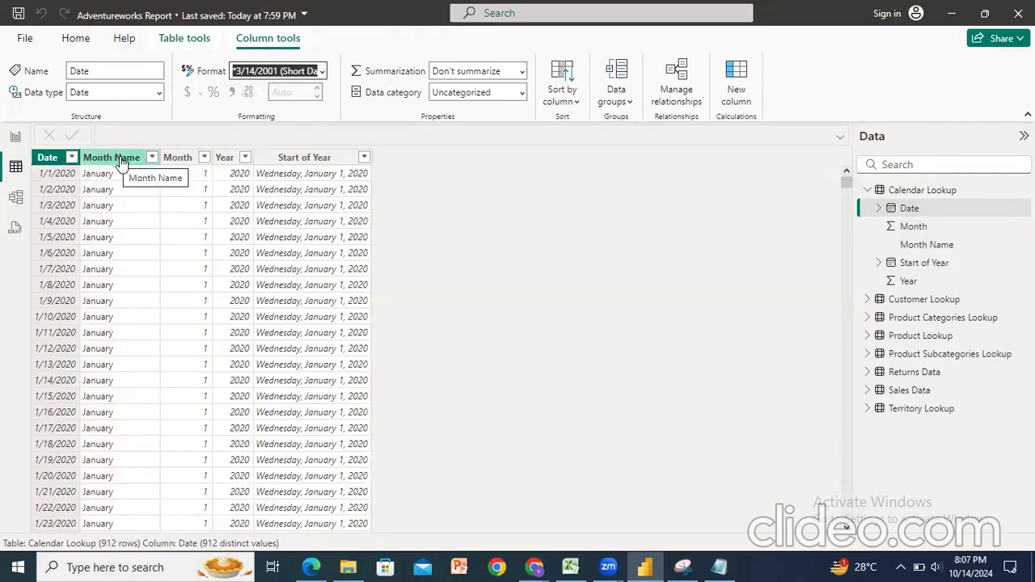
left_click(262, 160)
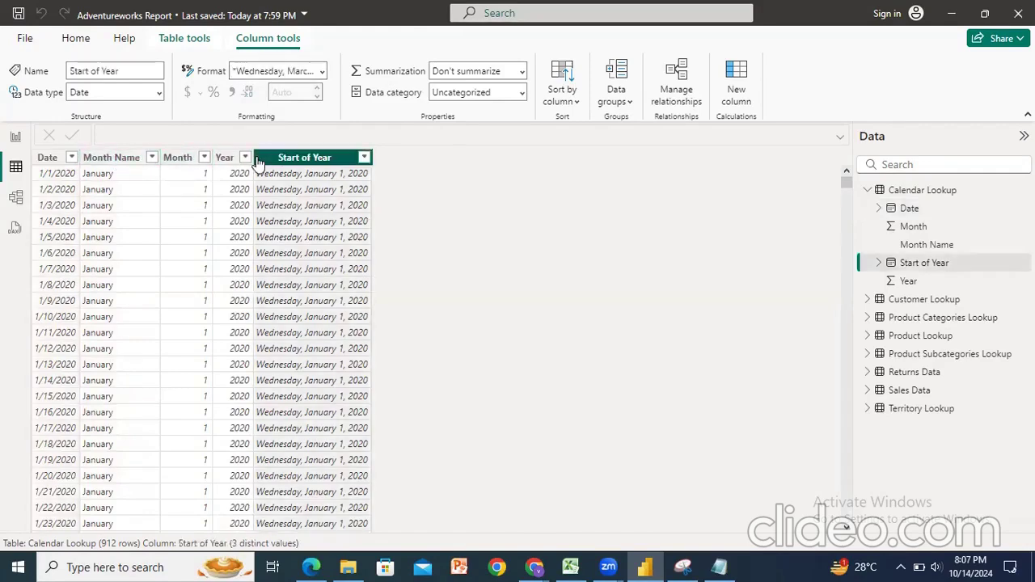
left_click(322, 76)
left_click(291, 112)
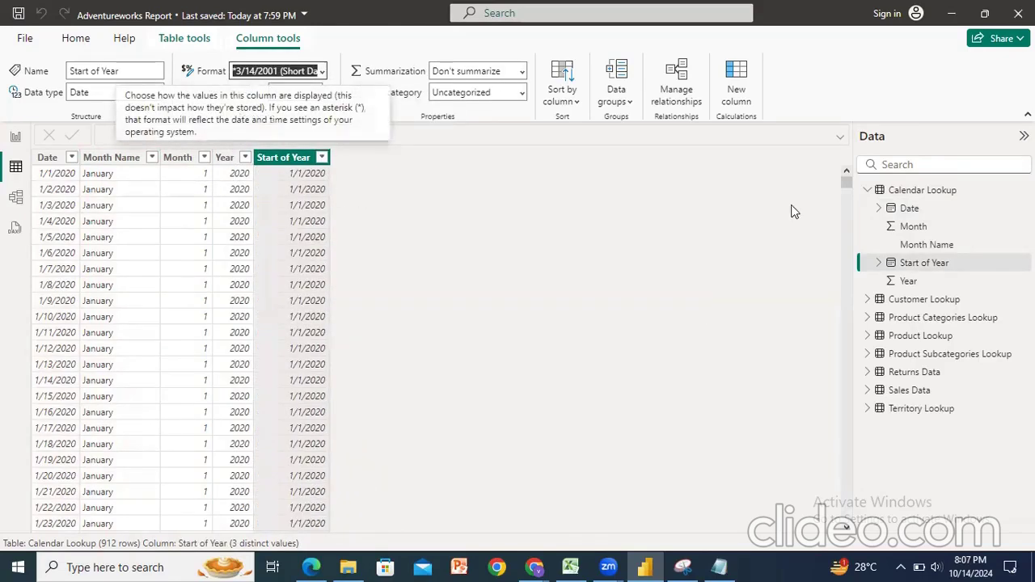
Set the format of the OrderDate and StockDate columns in Sales Data to *3/14/2001 (Short Date)
left_click(912, 390)
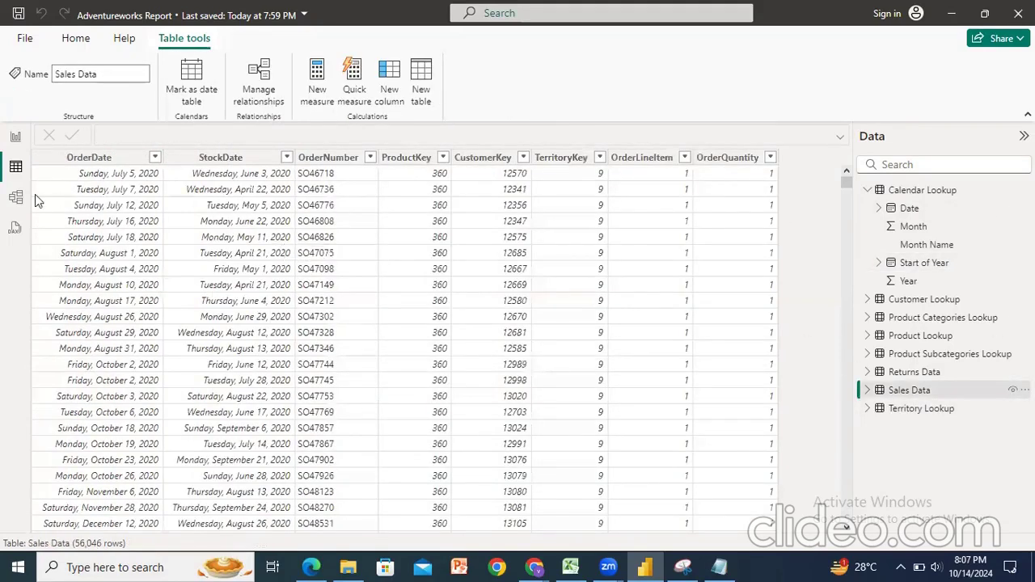
left_click(86, 159)
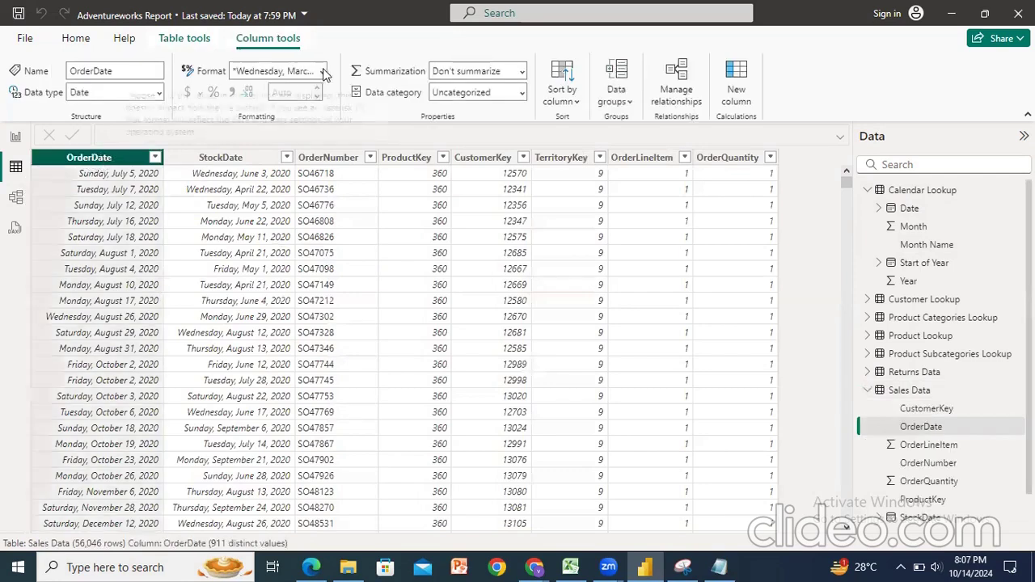
left_click(323, 72)
left_click(292, 96)
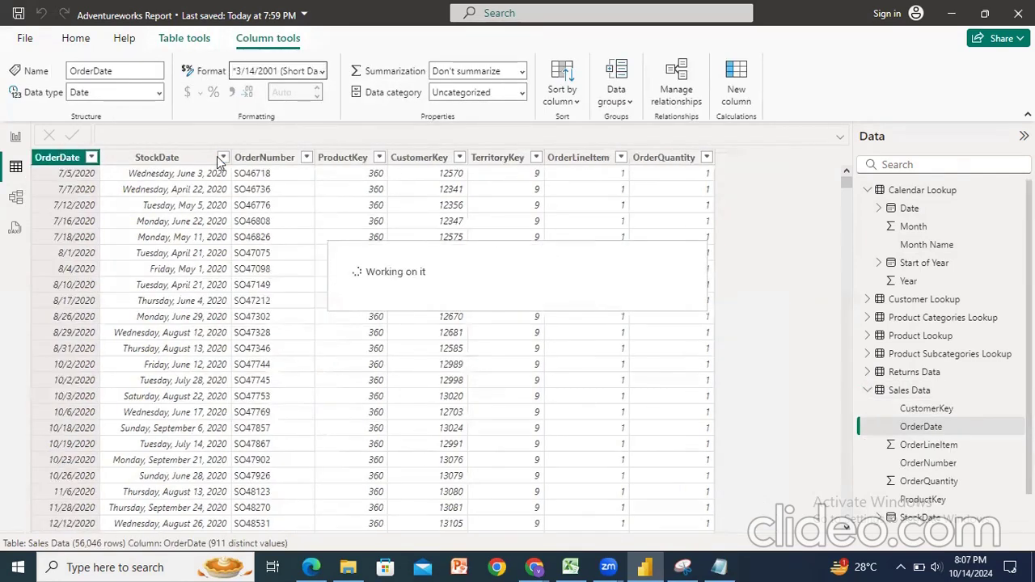
left_click(222, 157)
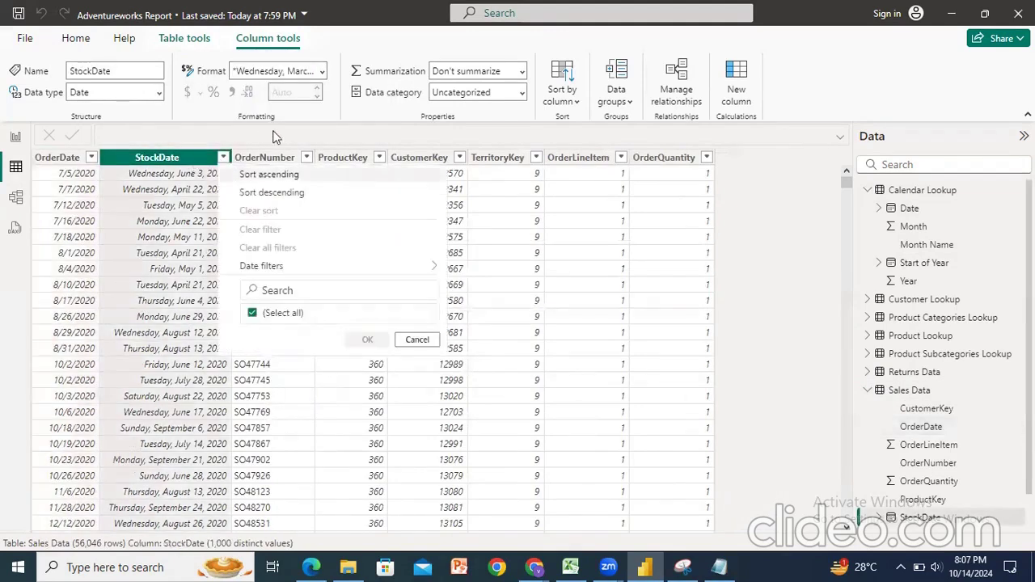
left_click(321, 72)
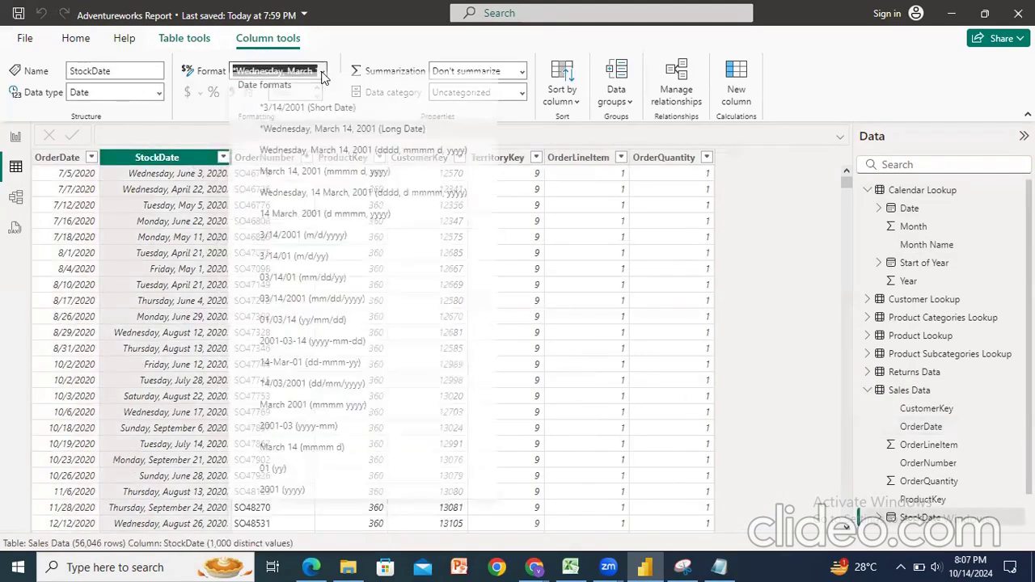
left_click(294, 113)
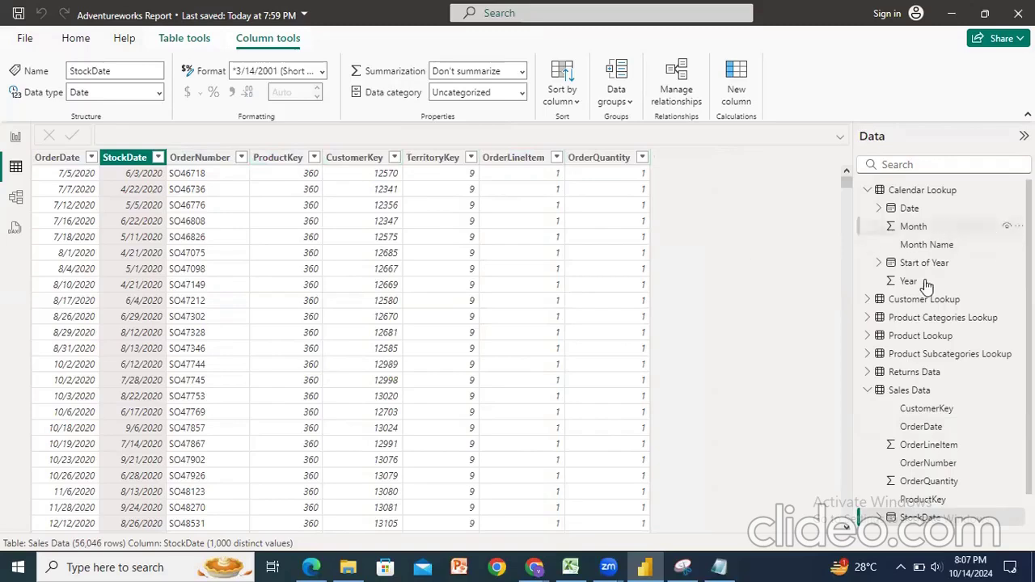
Format the ProductCost column of Product Lookup as currency with 2 decimal places
left_click(916, 336)
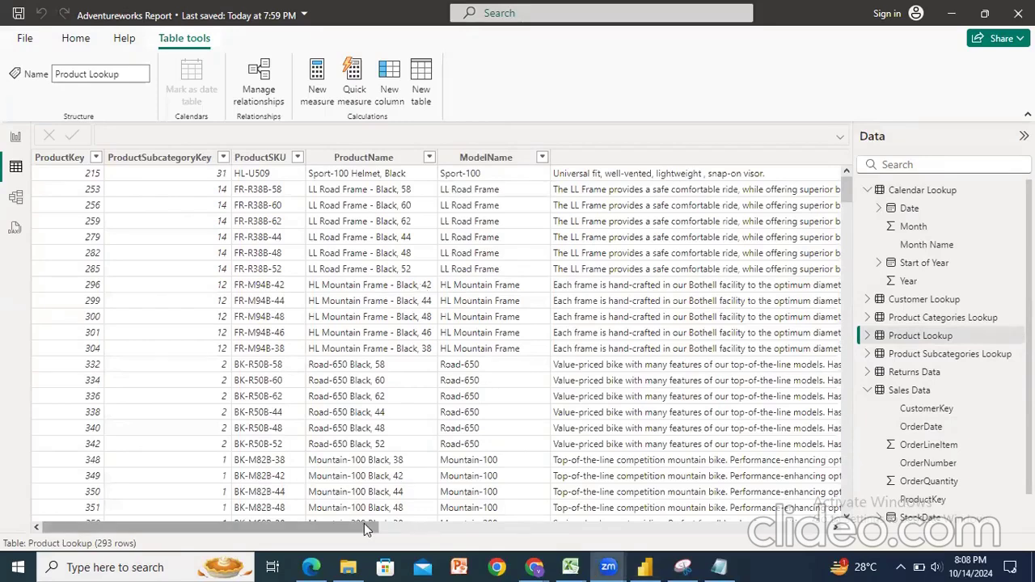
left_click_drag(414, 526, 837, 526)
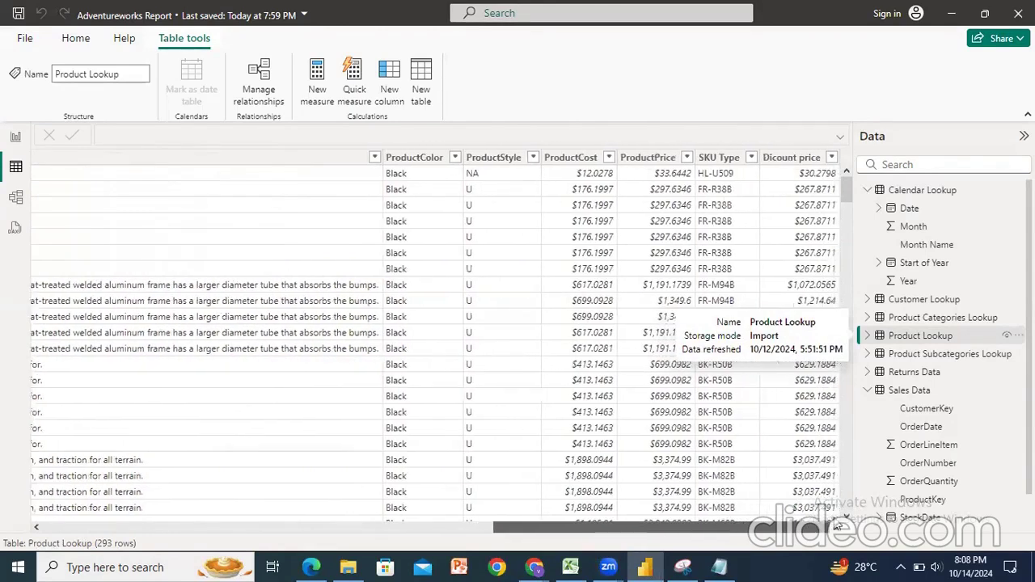
left_click(573, 157)
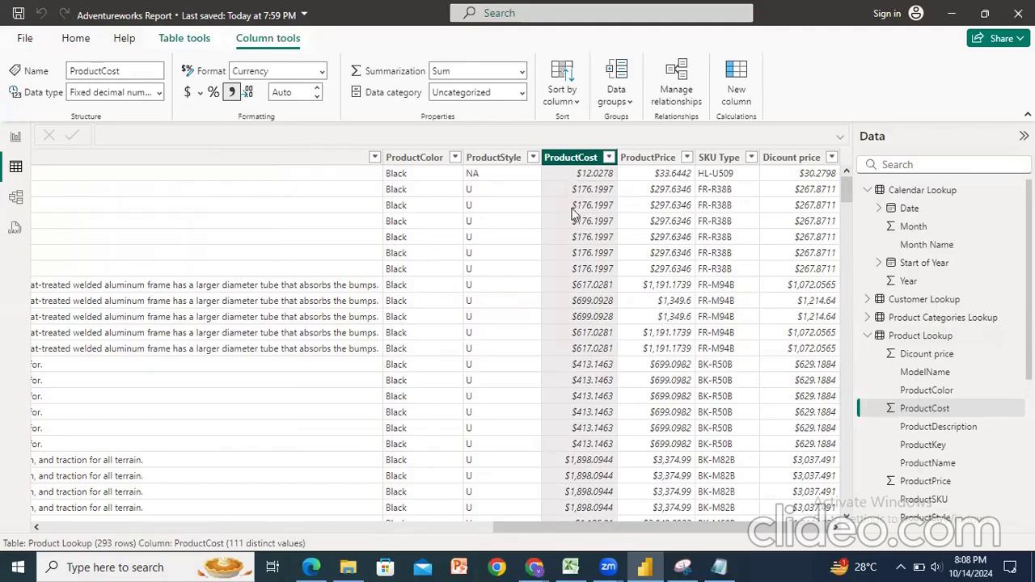
left_click(188, 93)
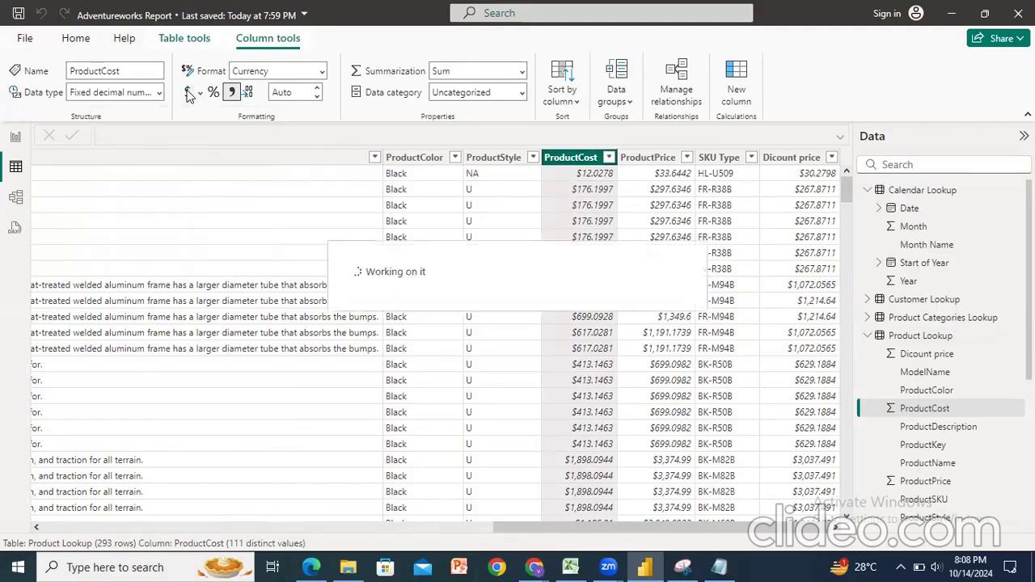
left_click(318, 89)
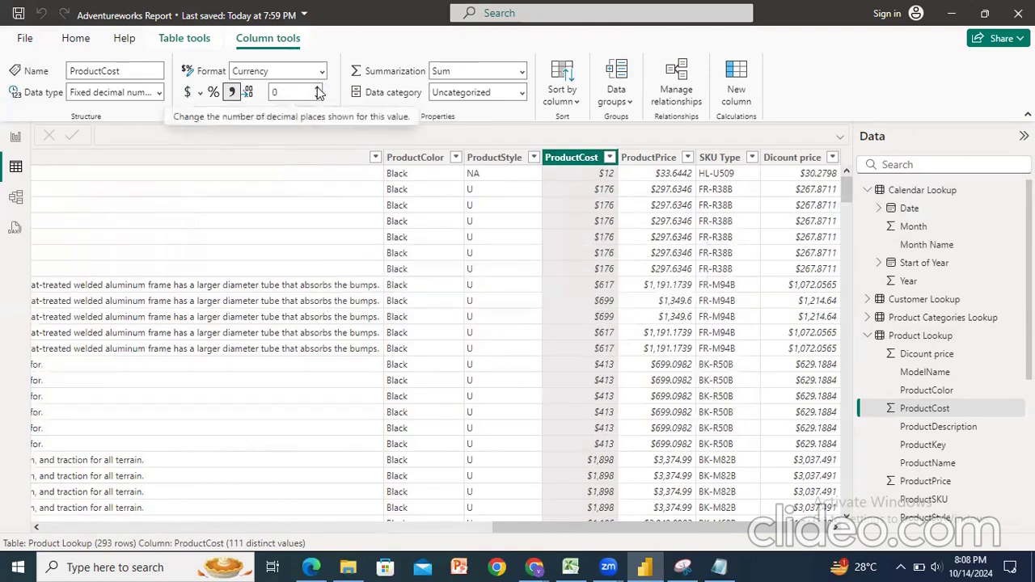
left_click(318, 89)
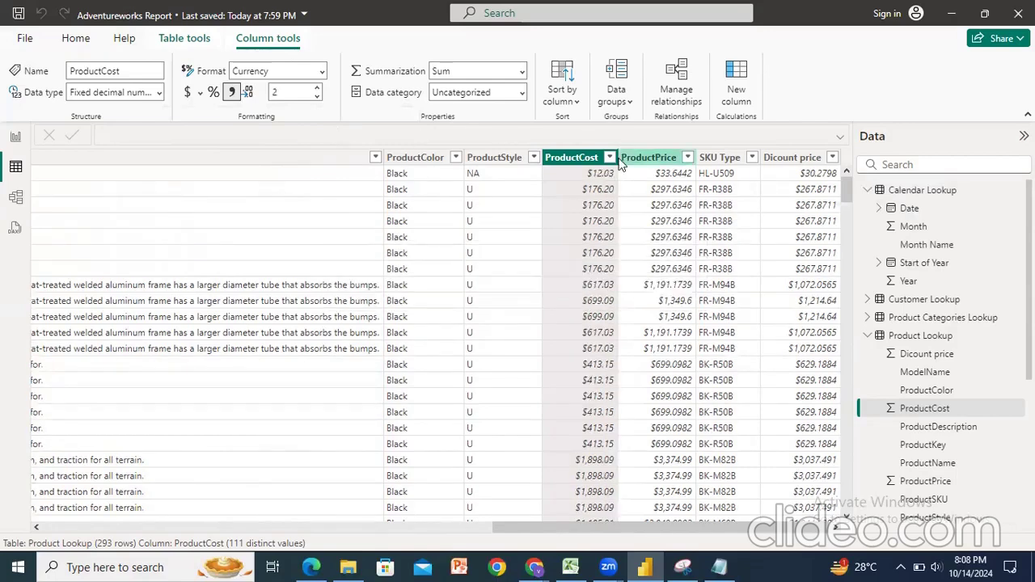
Set the ProductPrice column of Product Lookup to show 2 decimal places
left_click(649, 159)
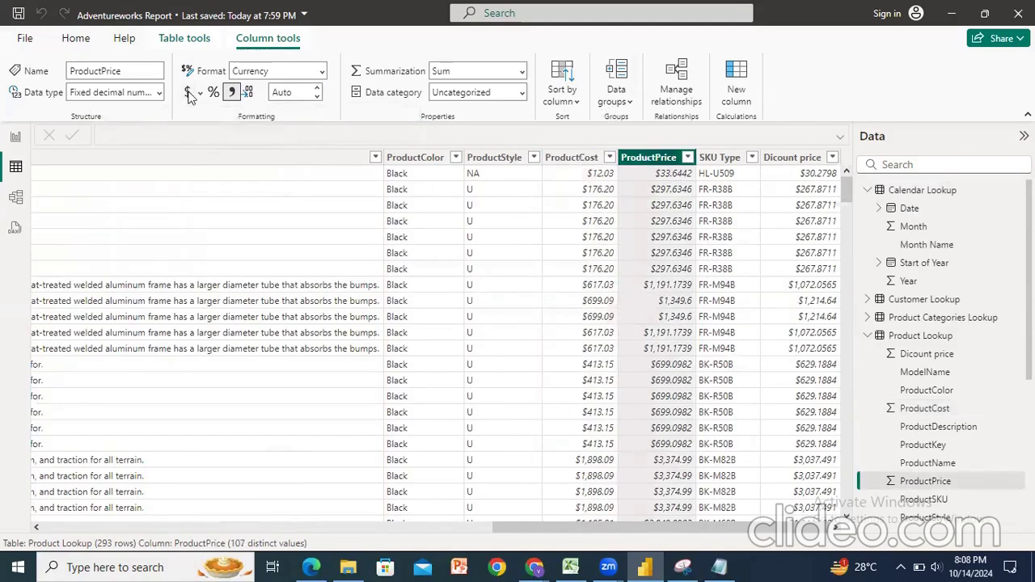
left_click(318, 88)
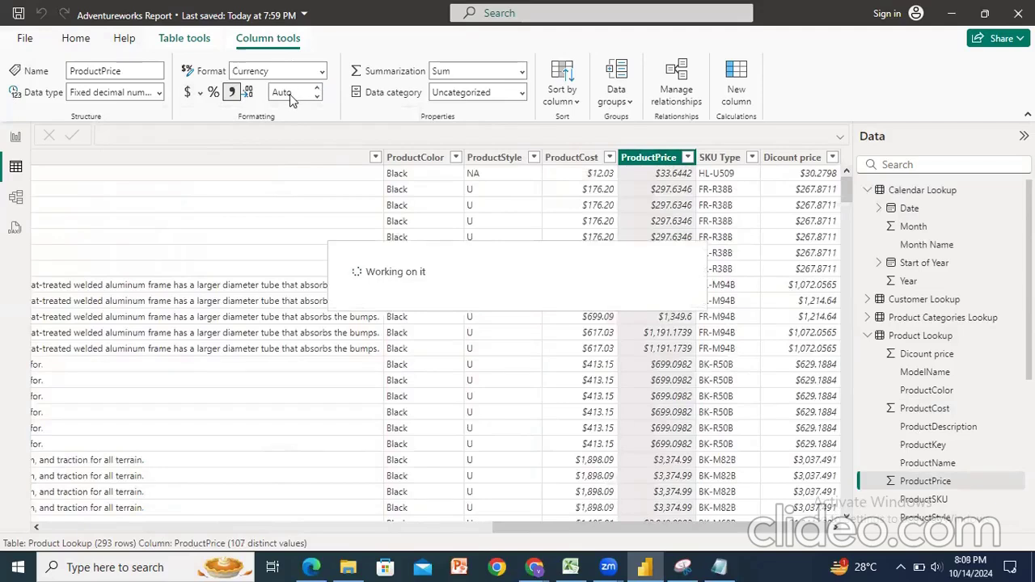
left_click(299, 95)
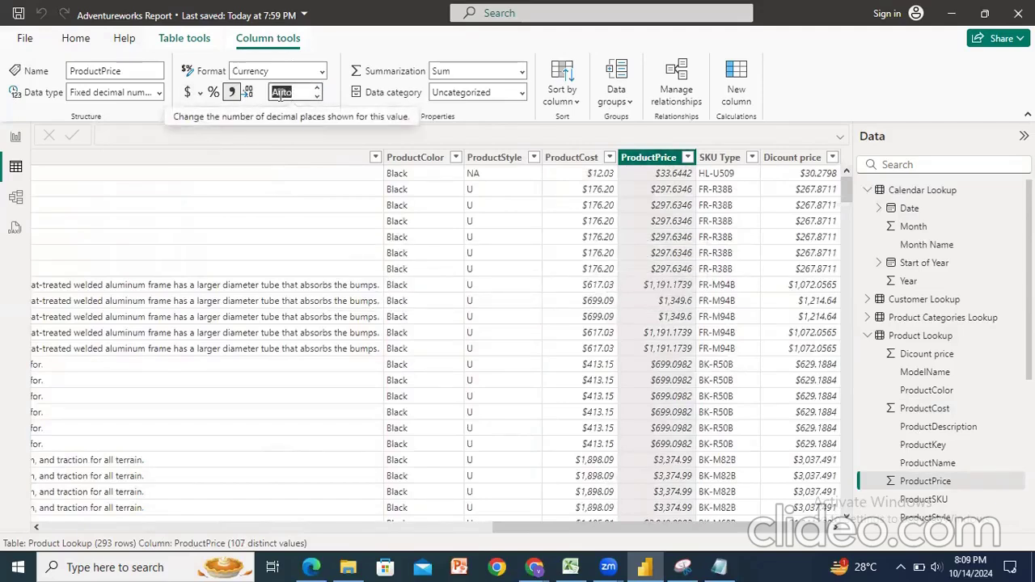
type("2")
left_click(334, 113)
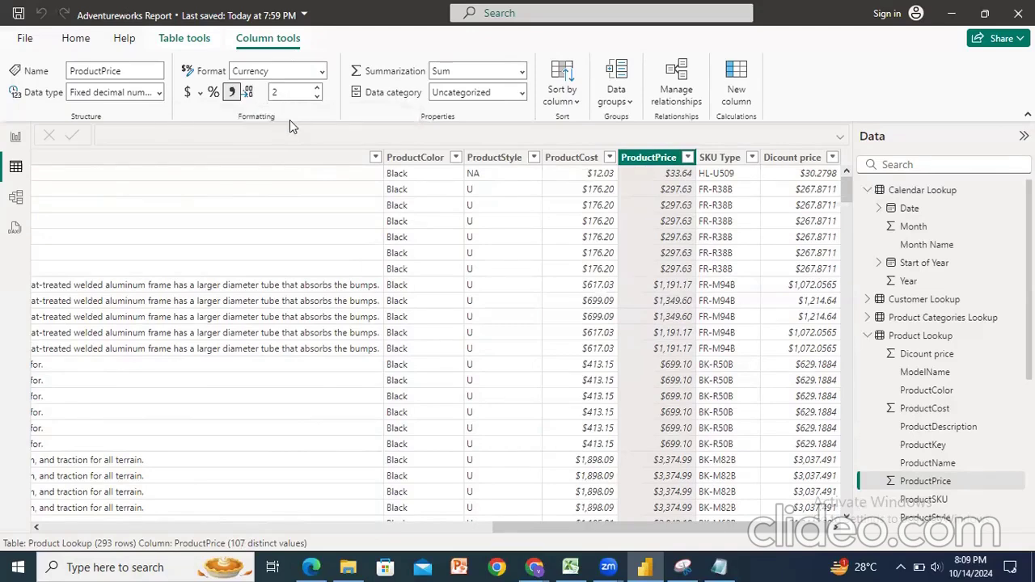
Set the Dicount price column of Product Lookup to show 2 decimal places
left_click(797, 156)
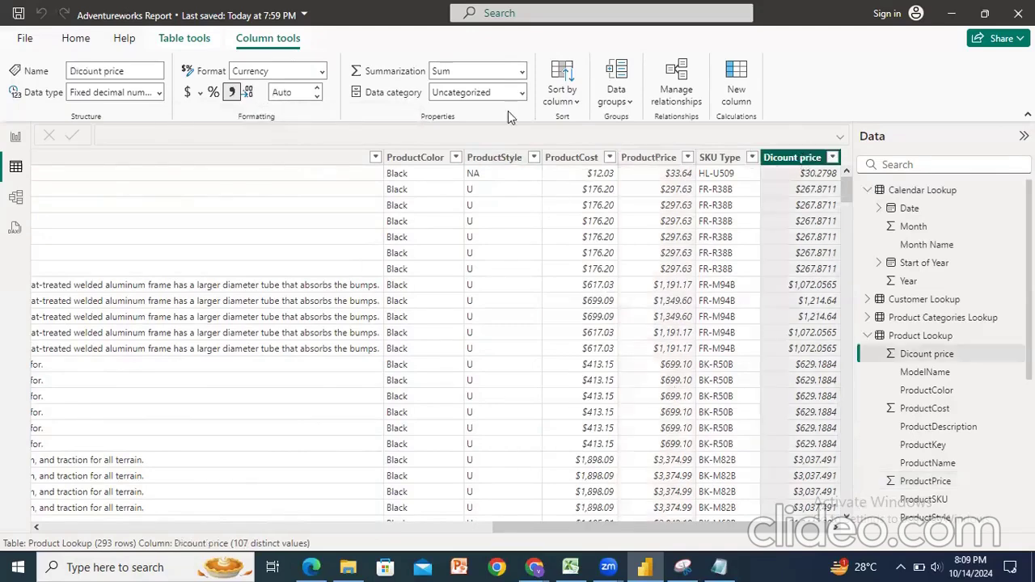
left_click(290, 94)
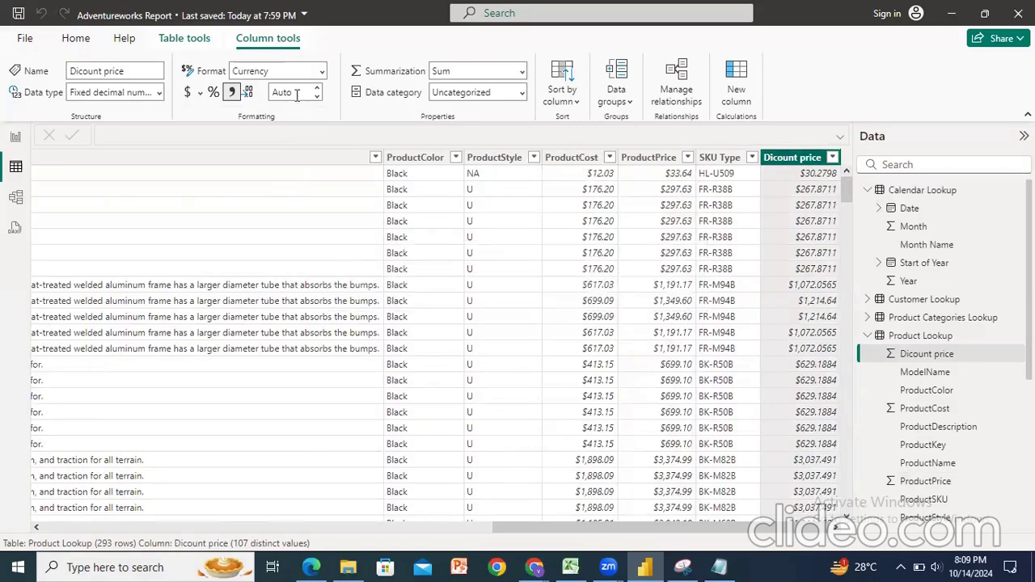
type("2")
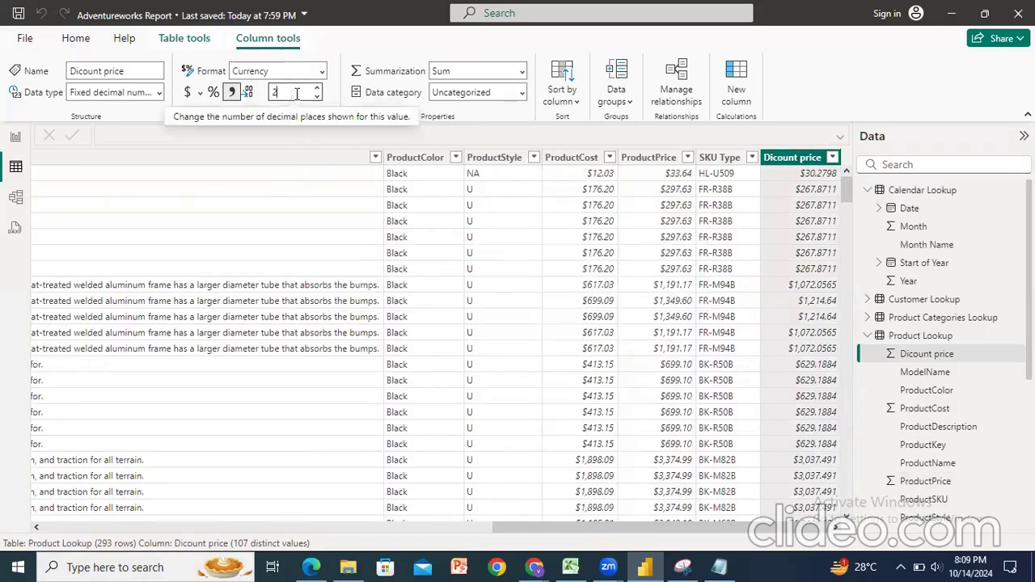
left_click(188, 96)
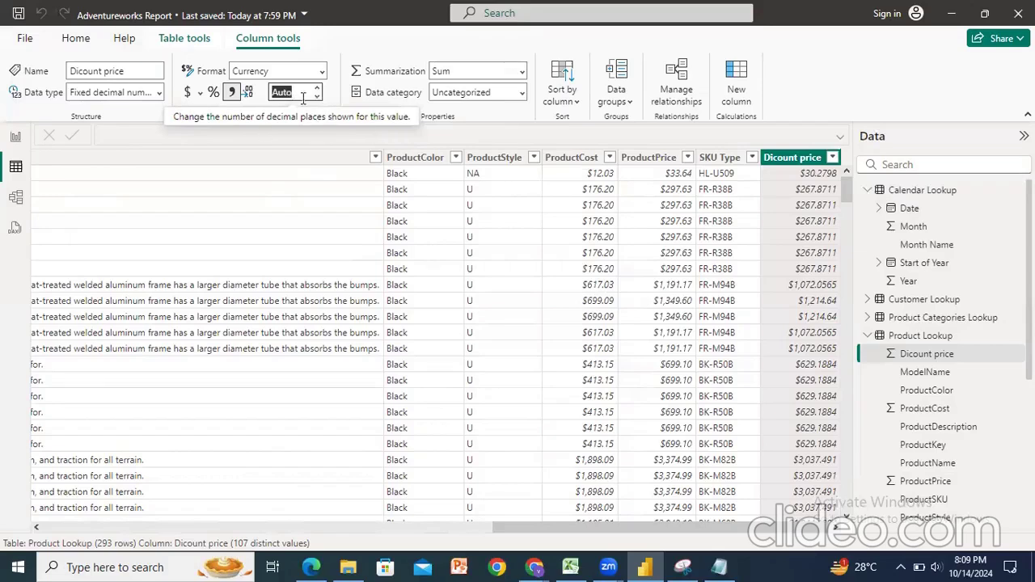
left_click(350, 117)
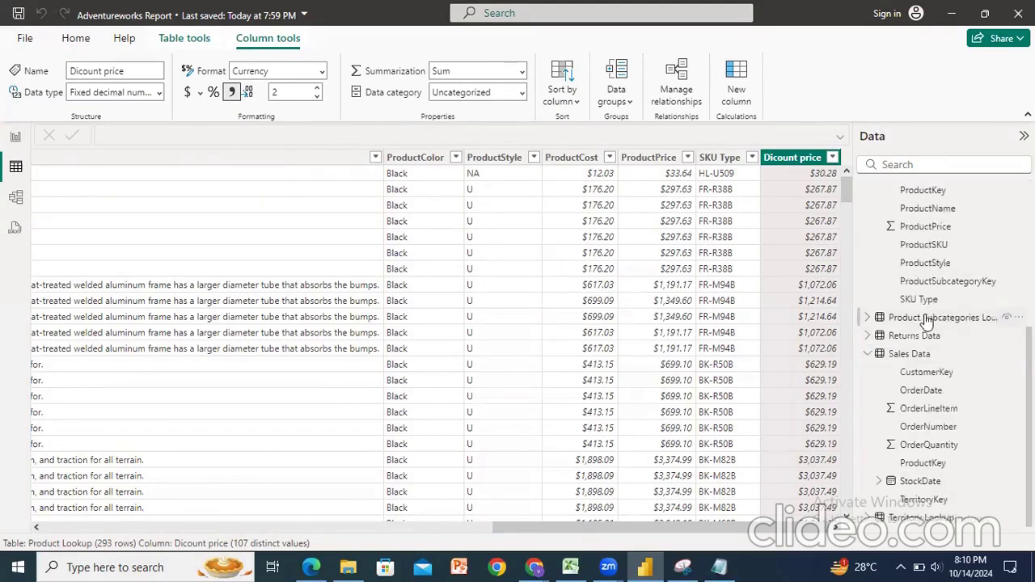
Open the Territory Lookup table and set the data category of its Country column to Country
left_click(922, 519)
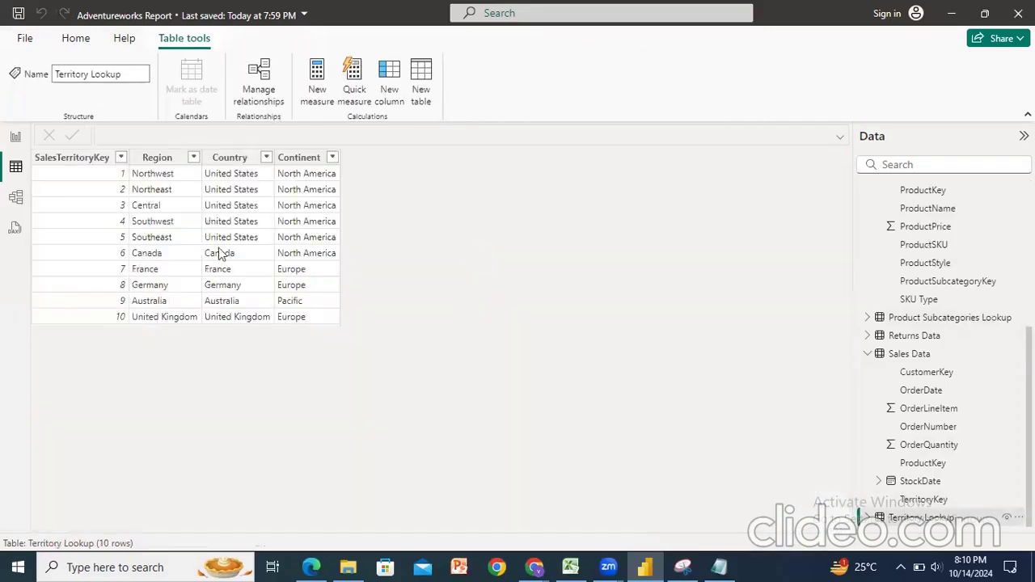
left_click(230, 159)
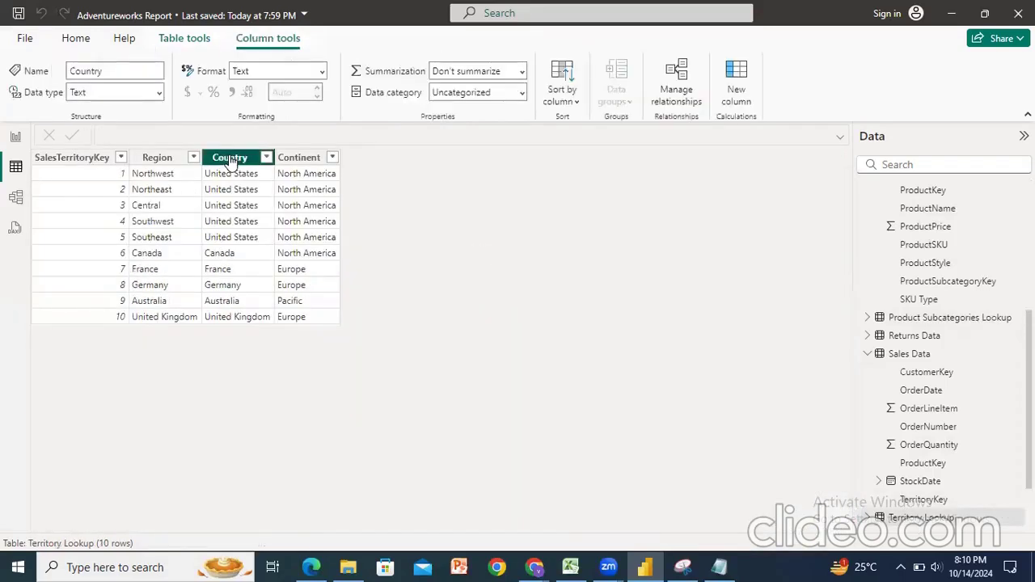
left_click(321, 72)
left_click(323, 73)
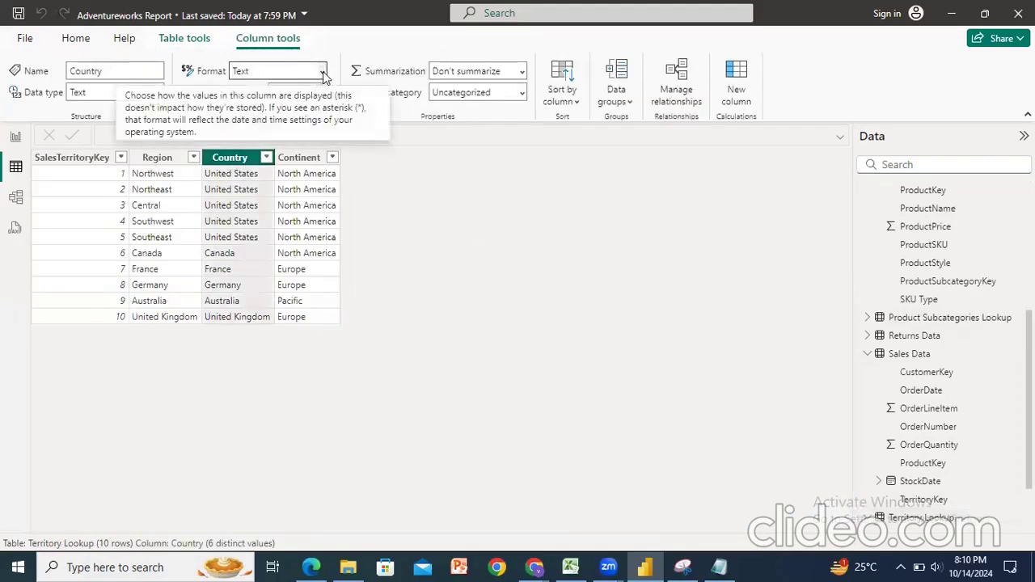
left_click(322, 71)
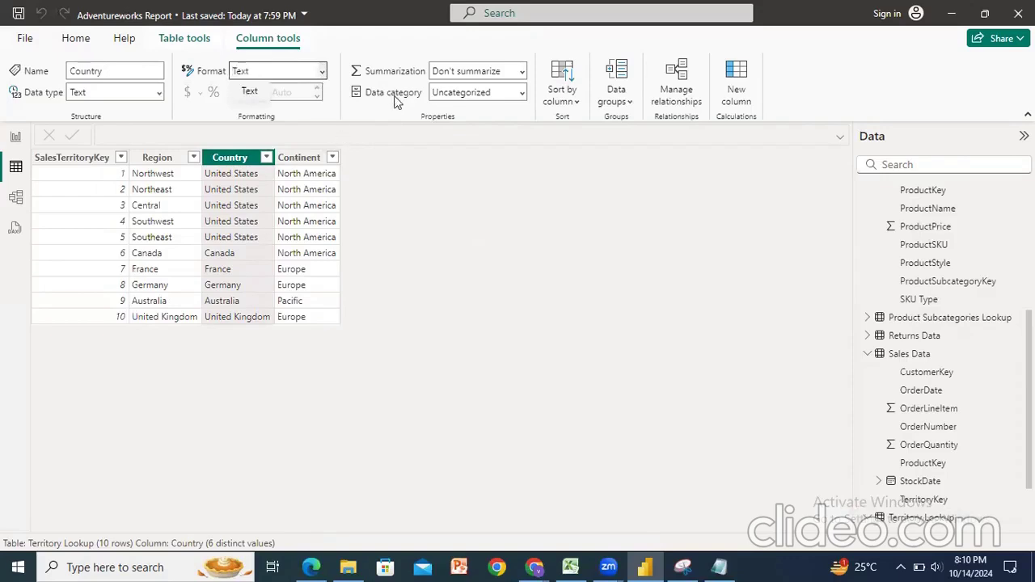
left_click(522, 95)
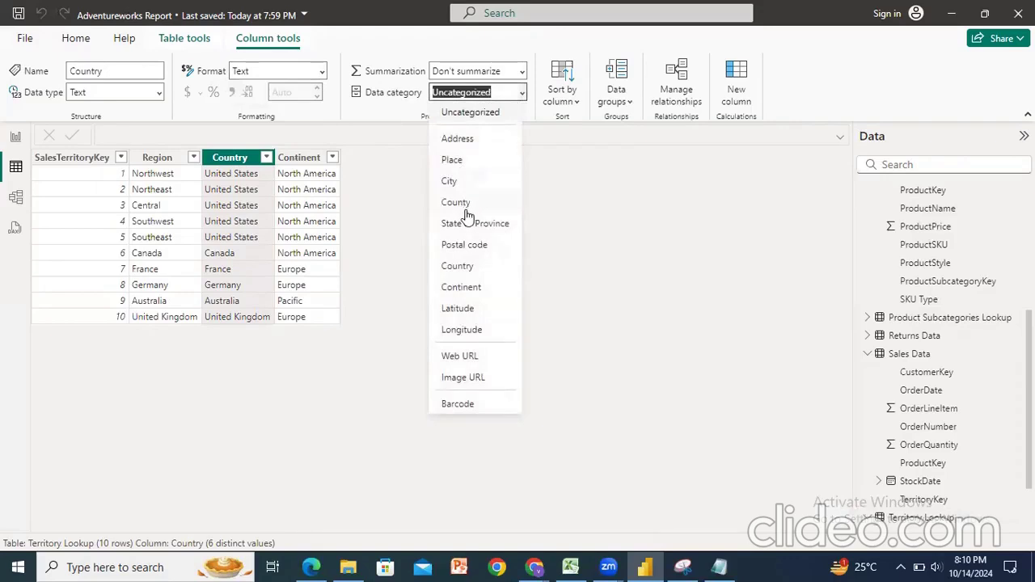
left_click(471, 269)
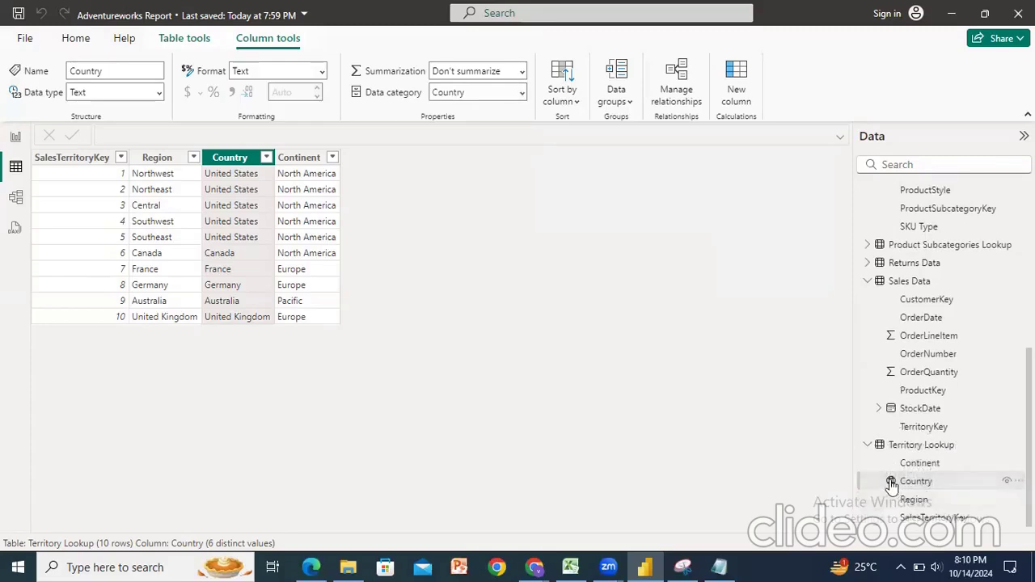
Set the data category of the Continent column in Territory Lookup to Continent
left_click(298, 157)
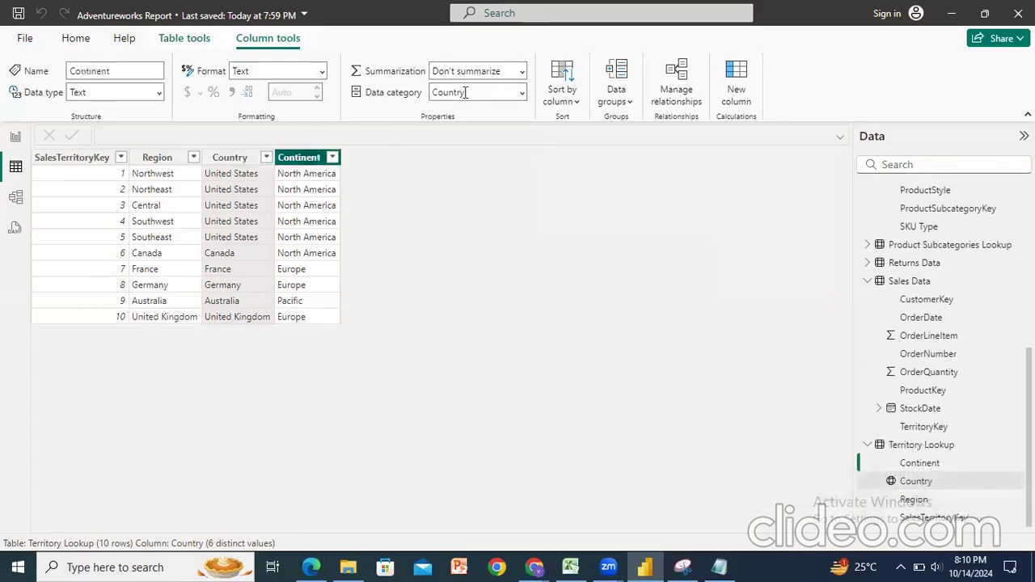
left_click(522, 94)
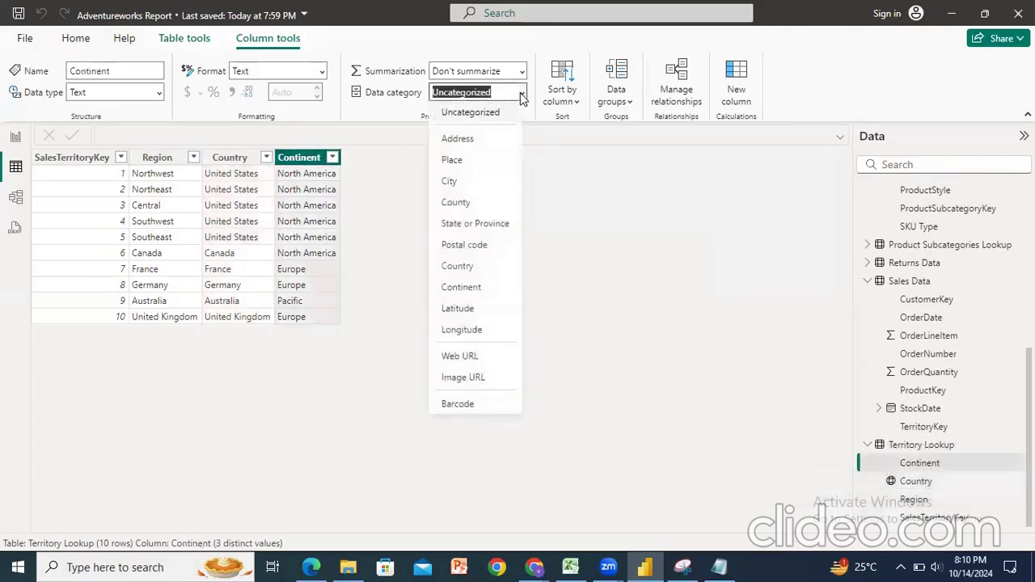
left_click(468, 288)
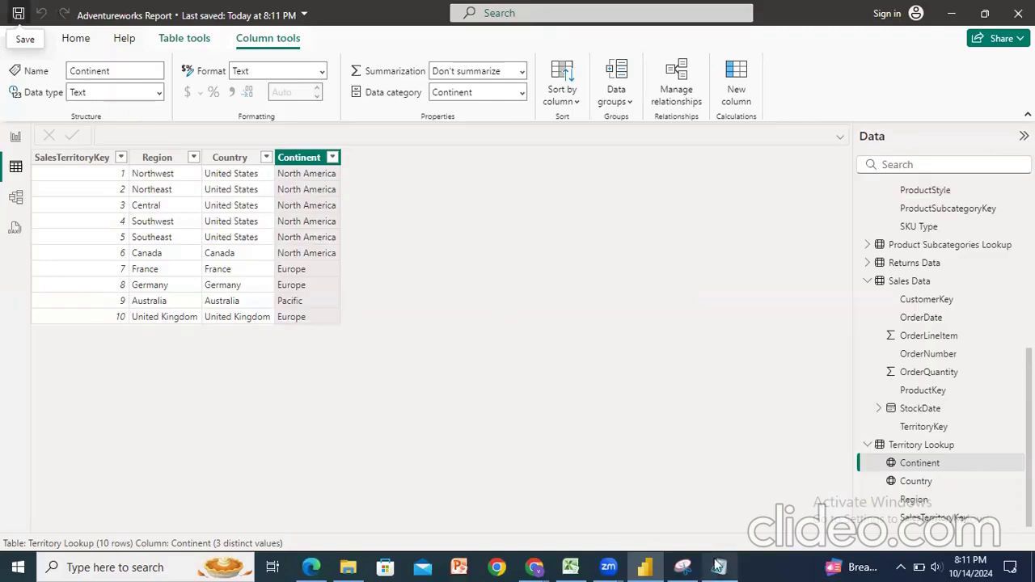
Switch to the Notepad notes and extend the hierarchies line with "---granularity---country--state--district"
key("alt+Tab")
left_click(113, 135)
type("---")
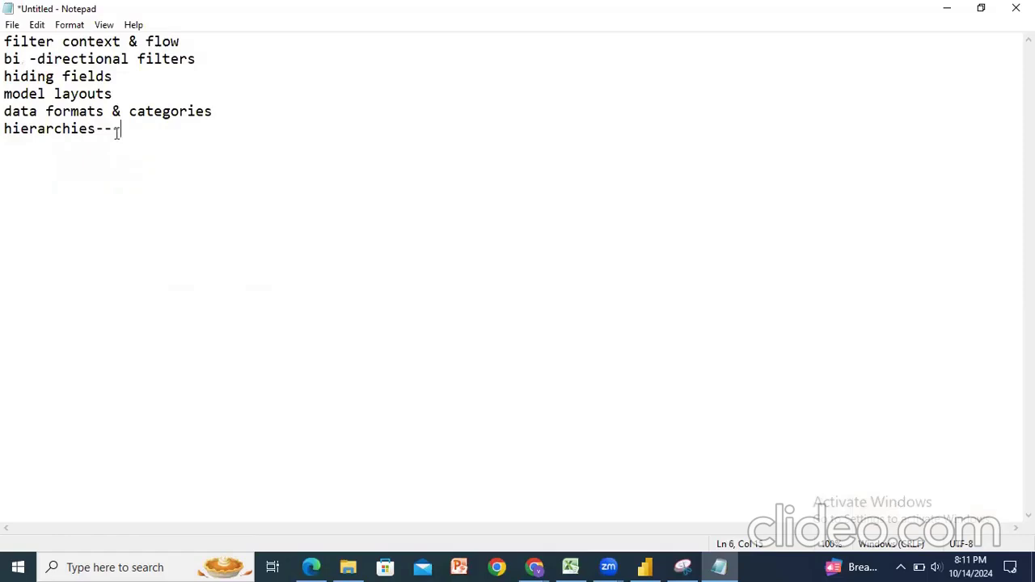
type("granul")
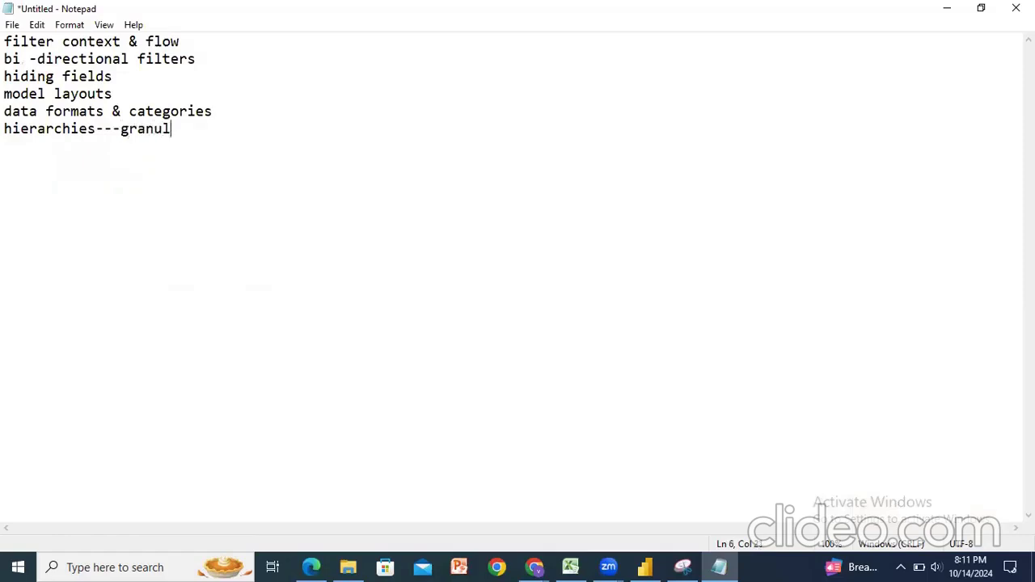
type("arity---country--state--district")
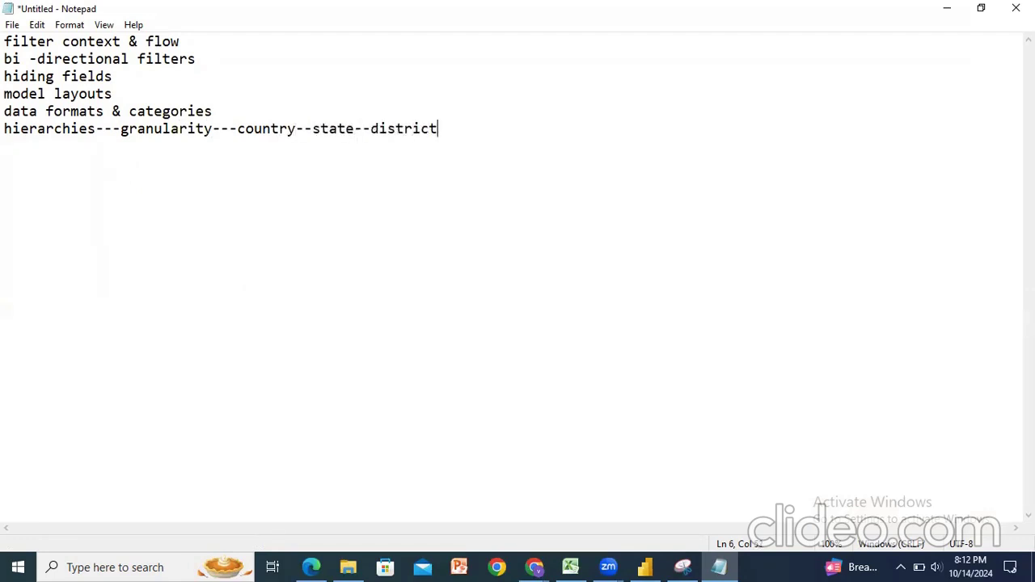
Add an indented line reading "year--month--week--day" below the hierarchies line
key("Return")
key("Tab")
key("Tab")
key("Tab")
key("Tab")
type("year--month--week--day")
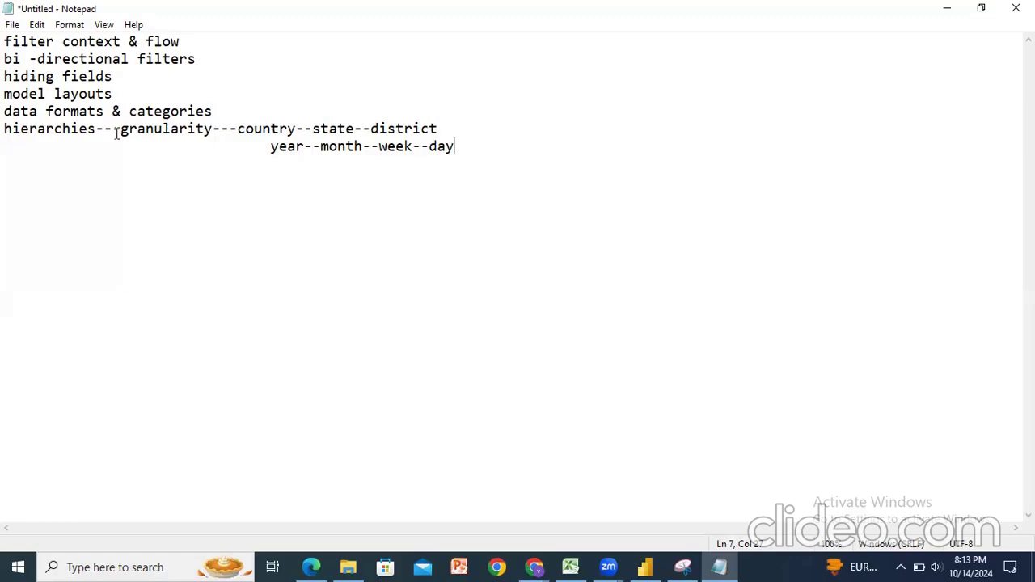
Switch back to Power BI Desktop and, in the model view, create a hierarchy from the Continent field of Territory Lookup
left_click(646, 565)
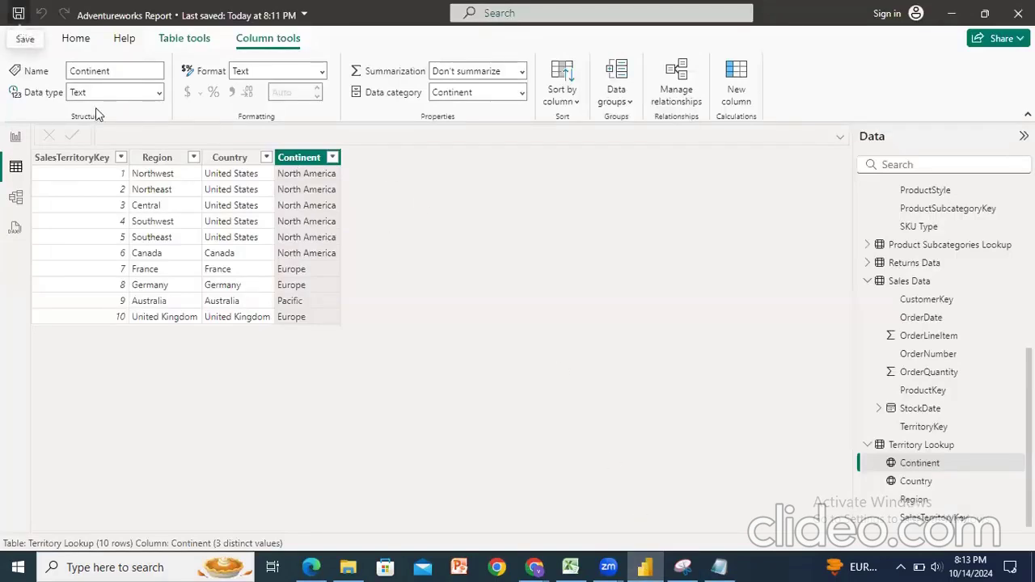
left_click(20, 202)
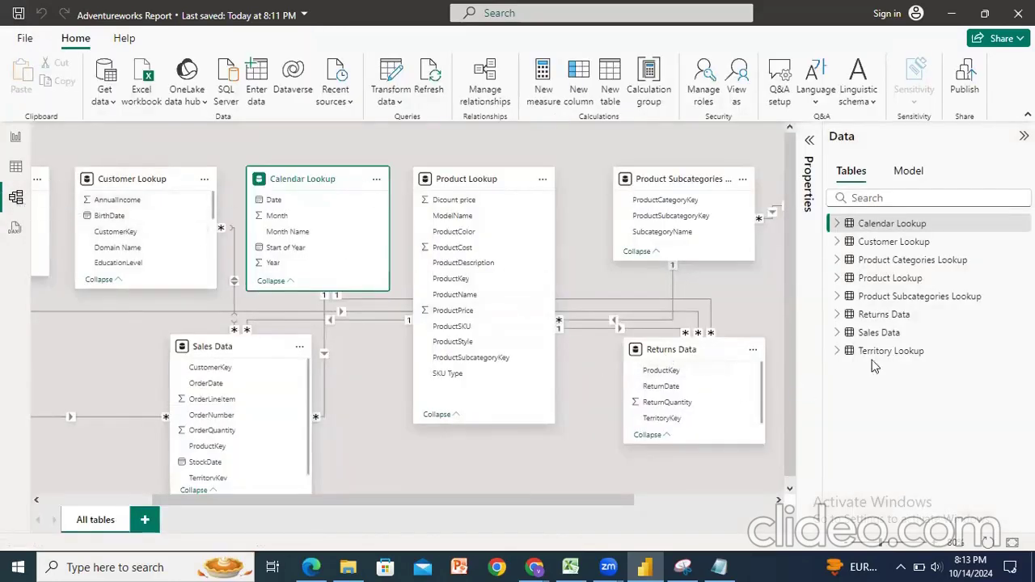
left_click(837, 351)
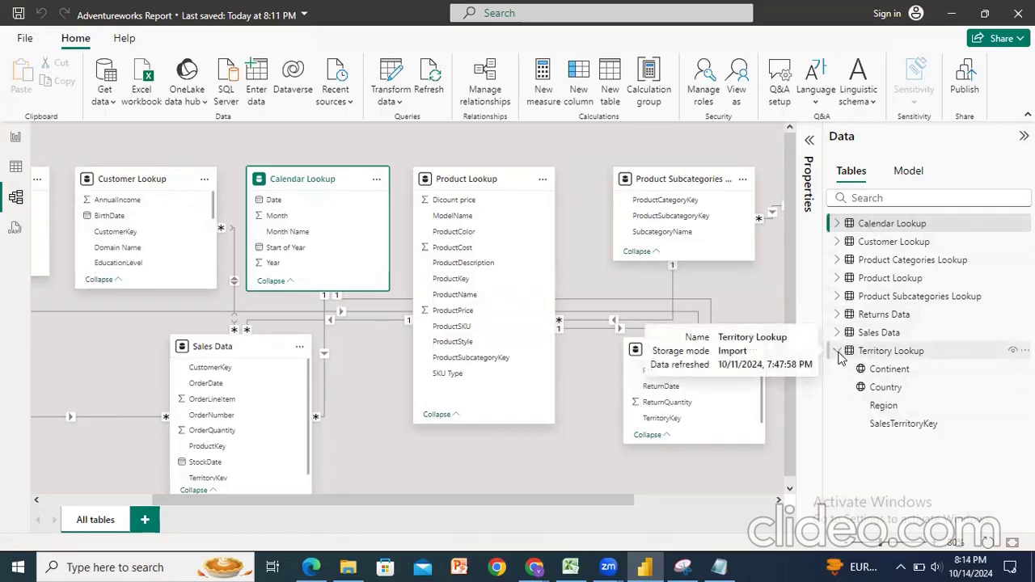
right_click(885, 376)
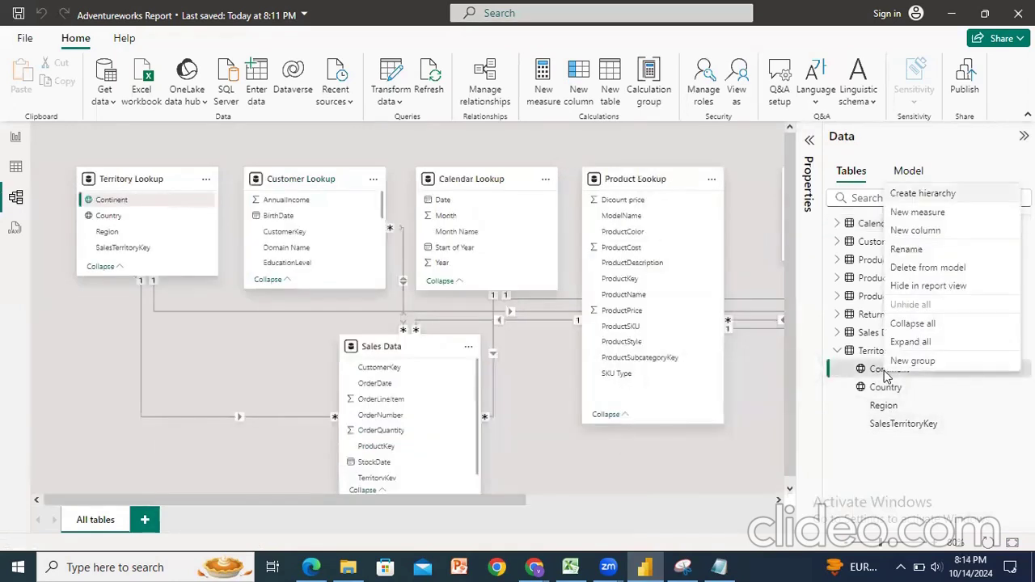
left_click(918, 199)
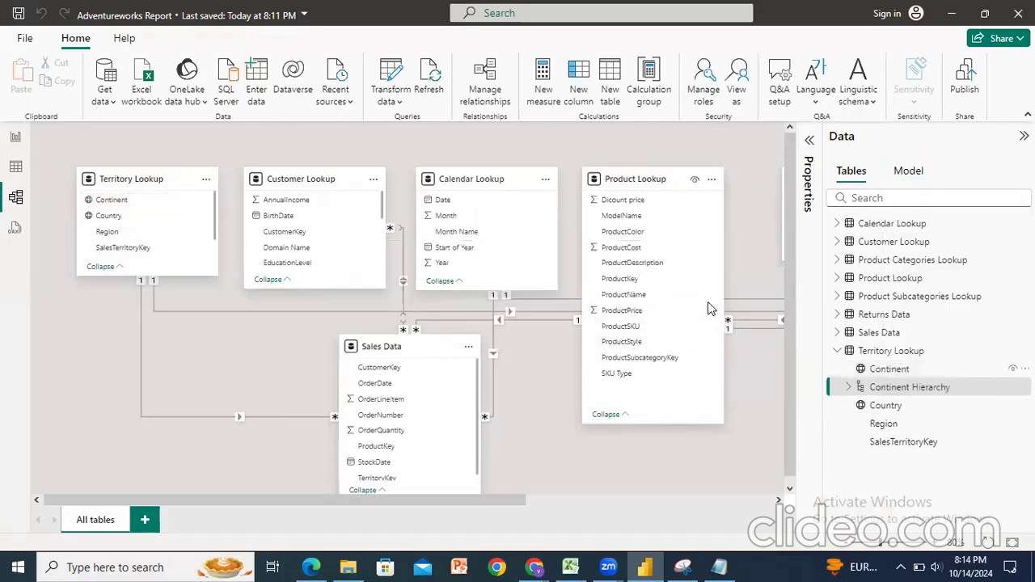
Rename the new Continent-based hierarchy in Territory Lookup as Territory Hierarchy
double_click(924, 389)
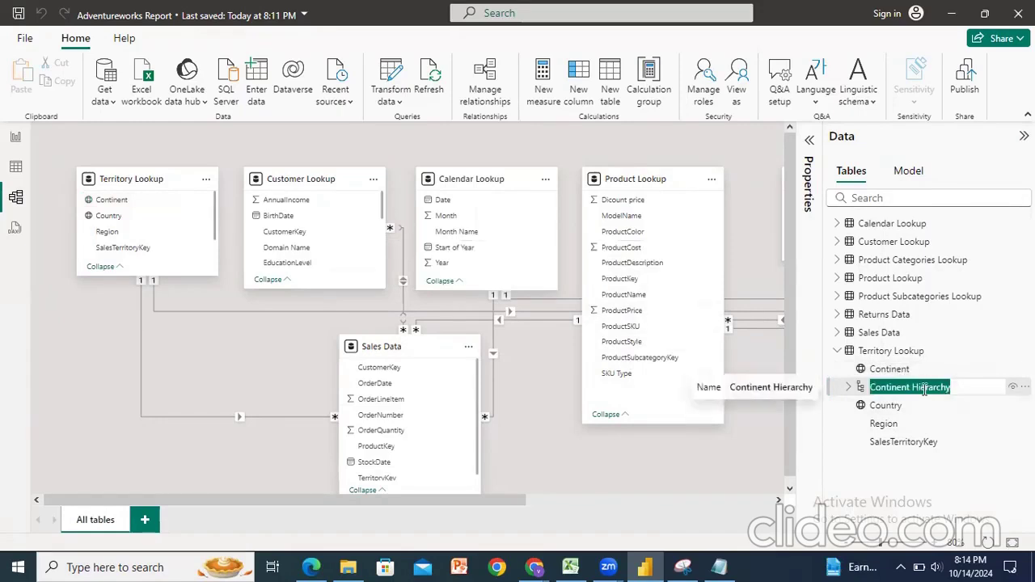
type("Territory Hier")
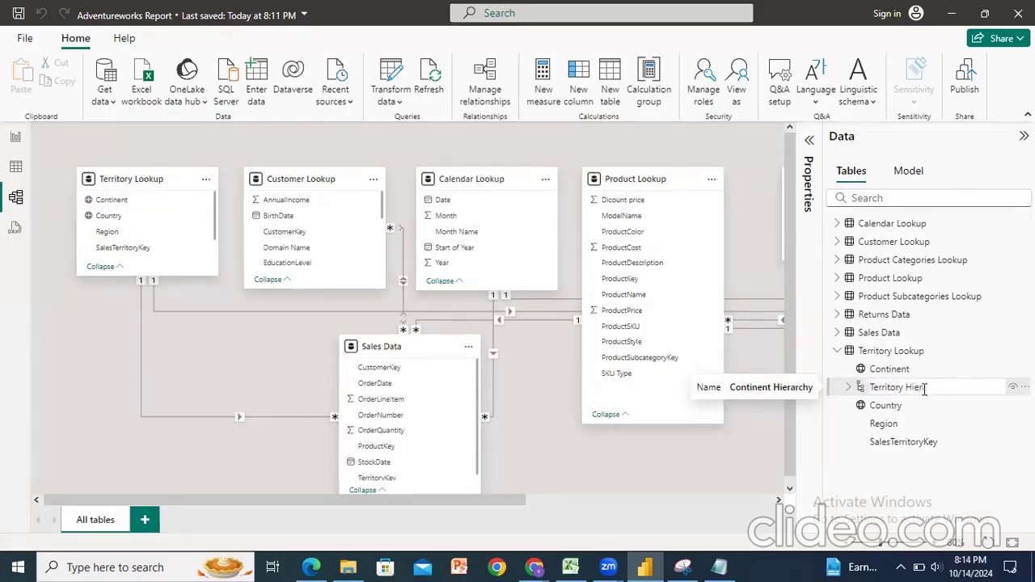
type("a")
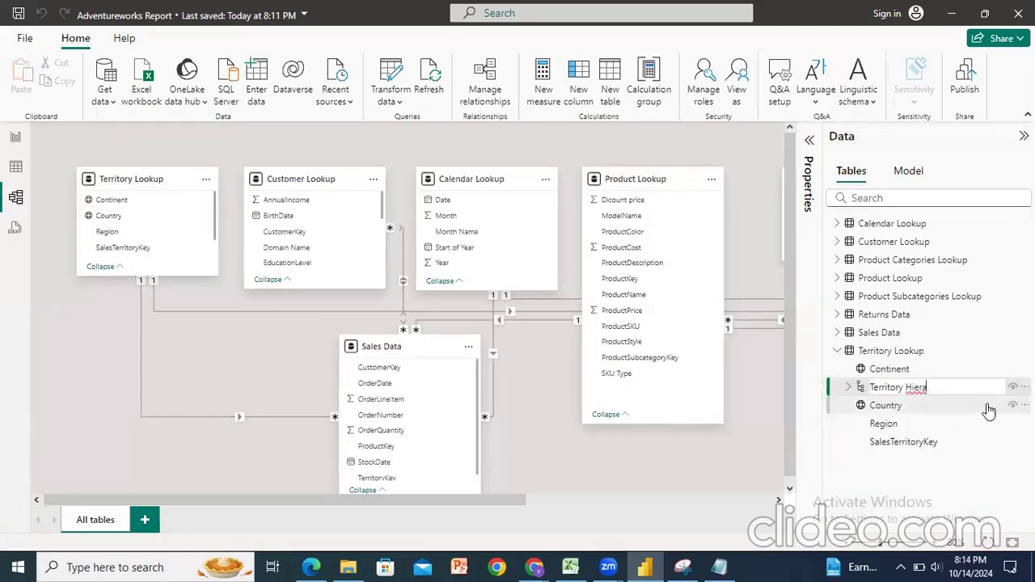
type("rchy")
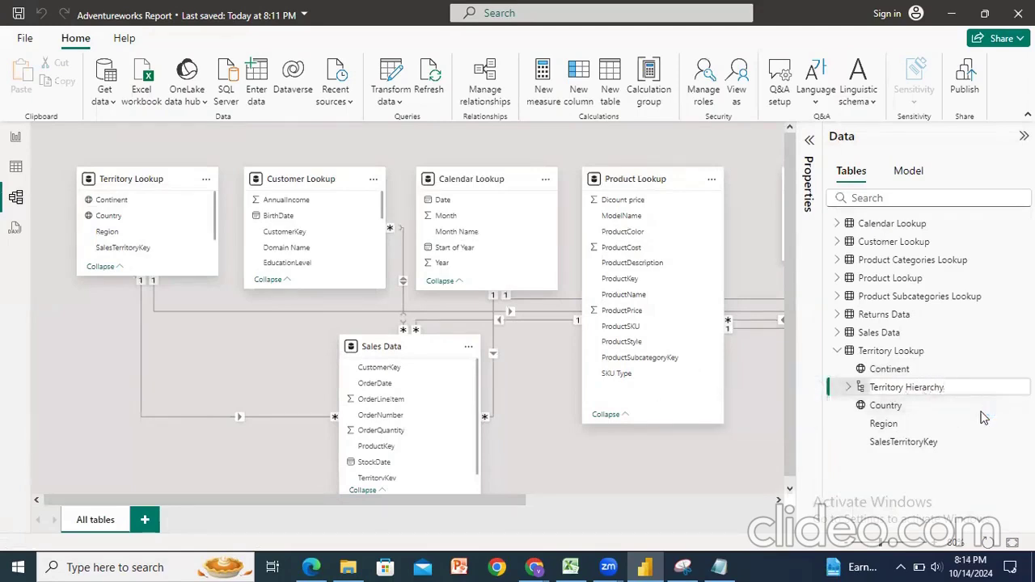
key("Return")
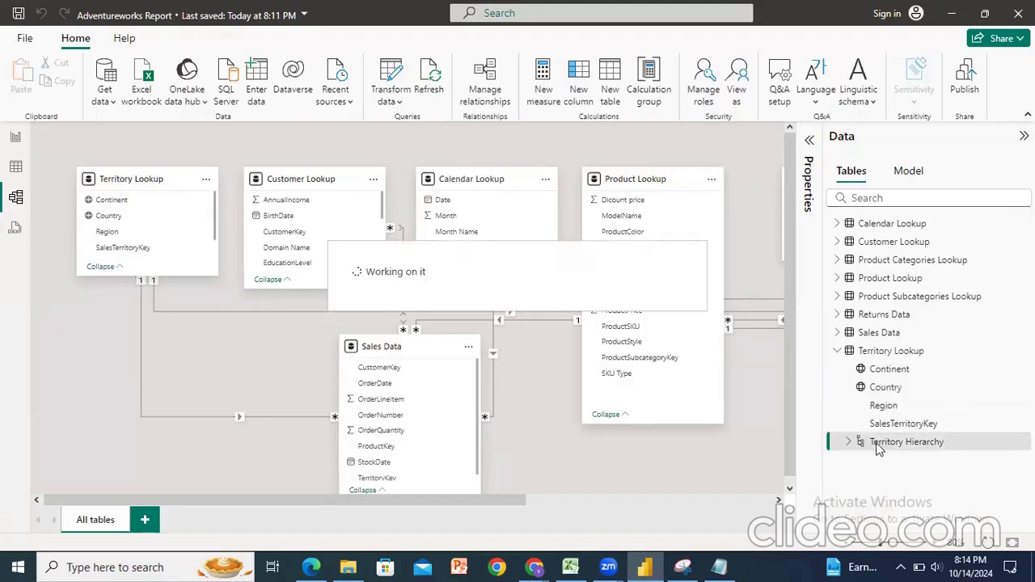
Expand Territory Hierarchy and add the Country field to it as a level below Continent
left_click(848, 444)
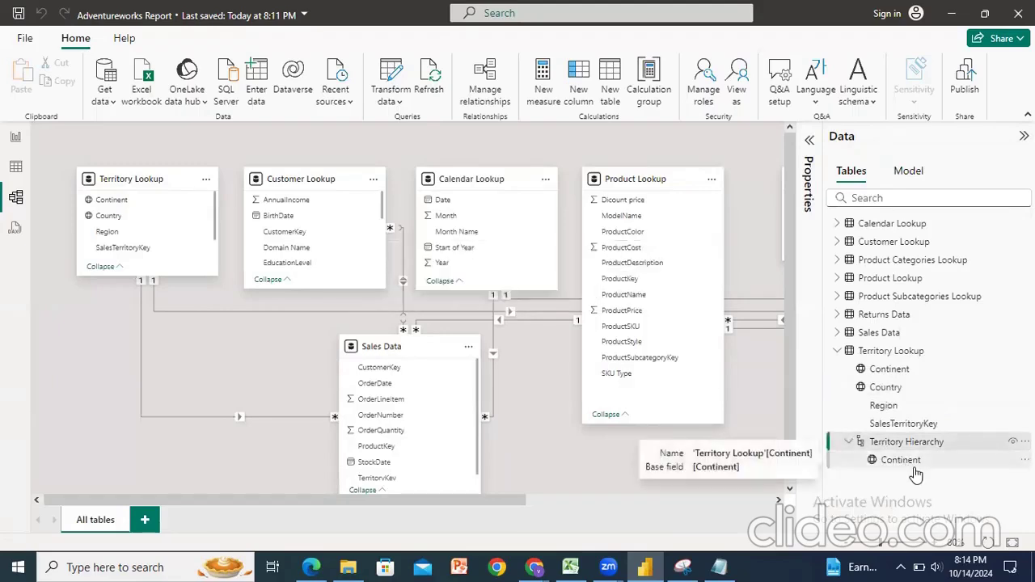
right_click(887, 392)
mouse_move(929, 212)
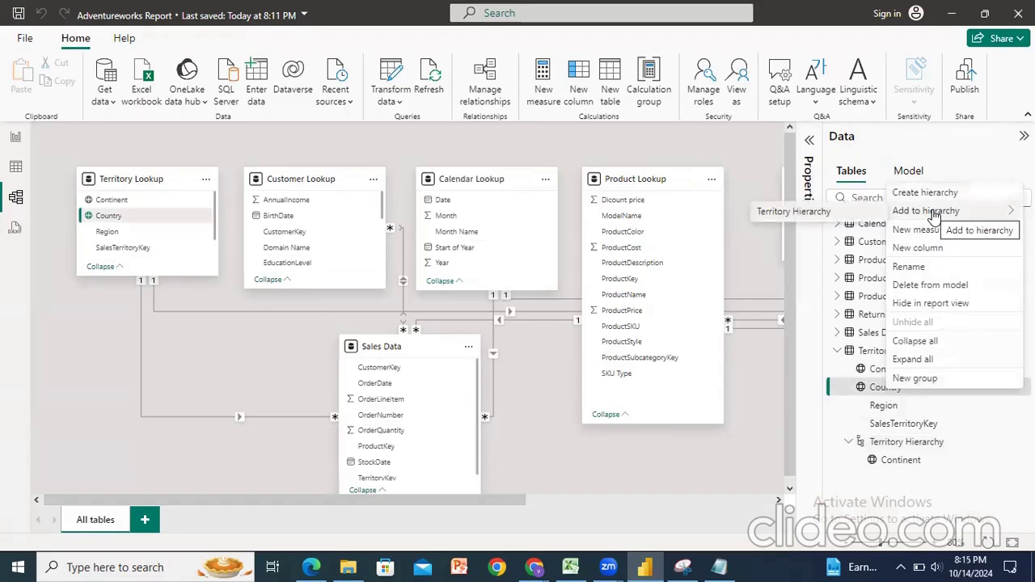
left_click(819, 218)
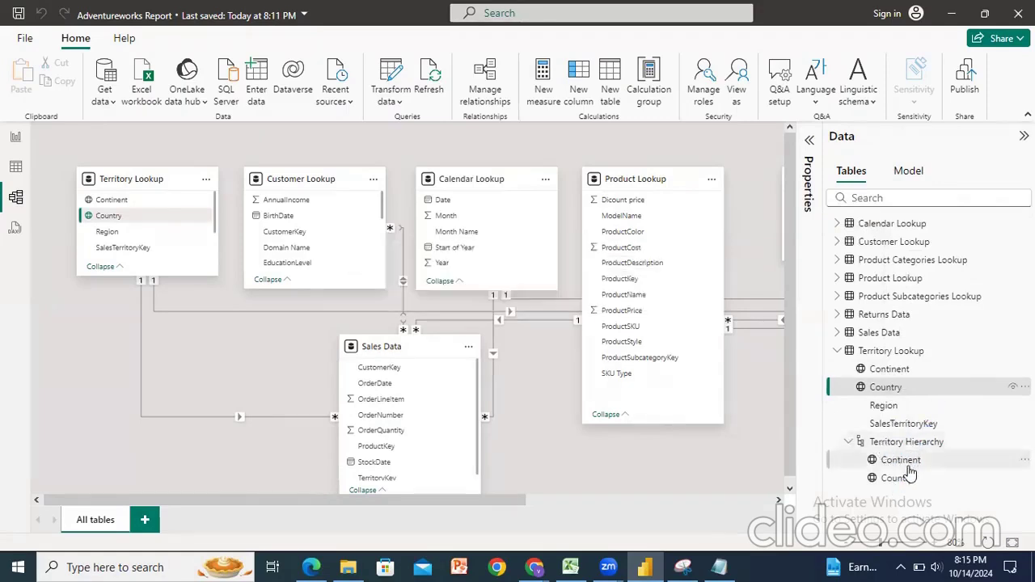
Add the Region field of Territory Lookup to Territory Hierarchy as a level below Country
left_click(888, 388)
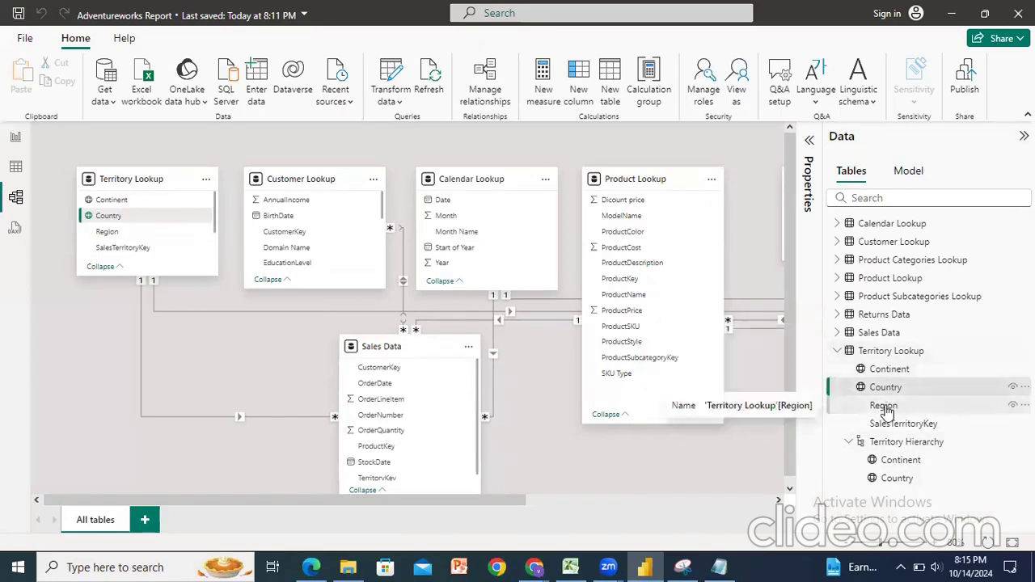
left_click_drag(887, 412, 909, 443)
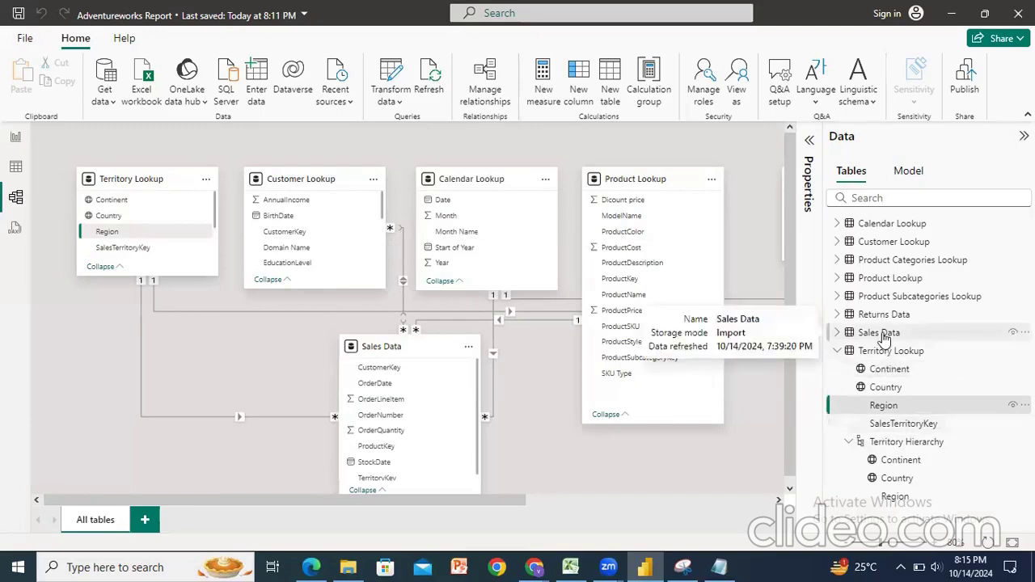
Create a hierarchy from the Year field of Calendar Lookup and rename it Date Hierarchy
left_click(837, 223)
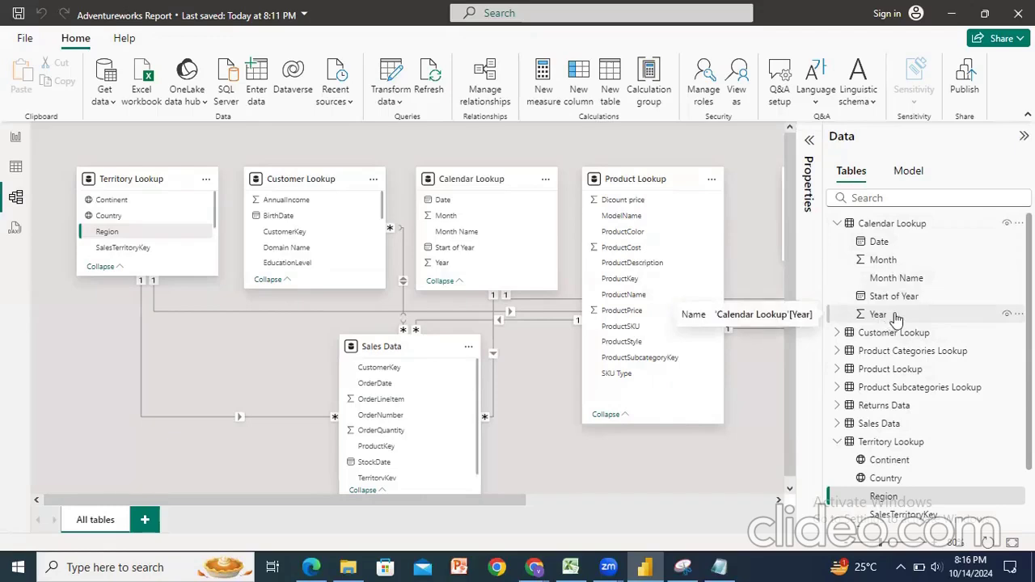
right_click(897, 318)
left_click(843, 328)
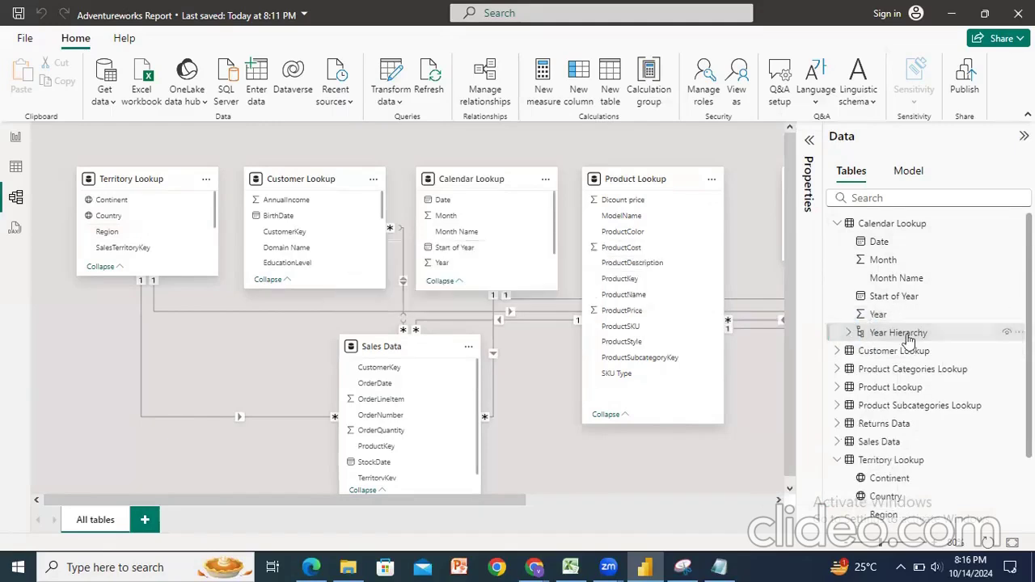
double_click(907, 334)
type("Dat")
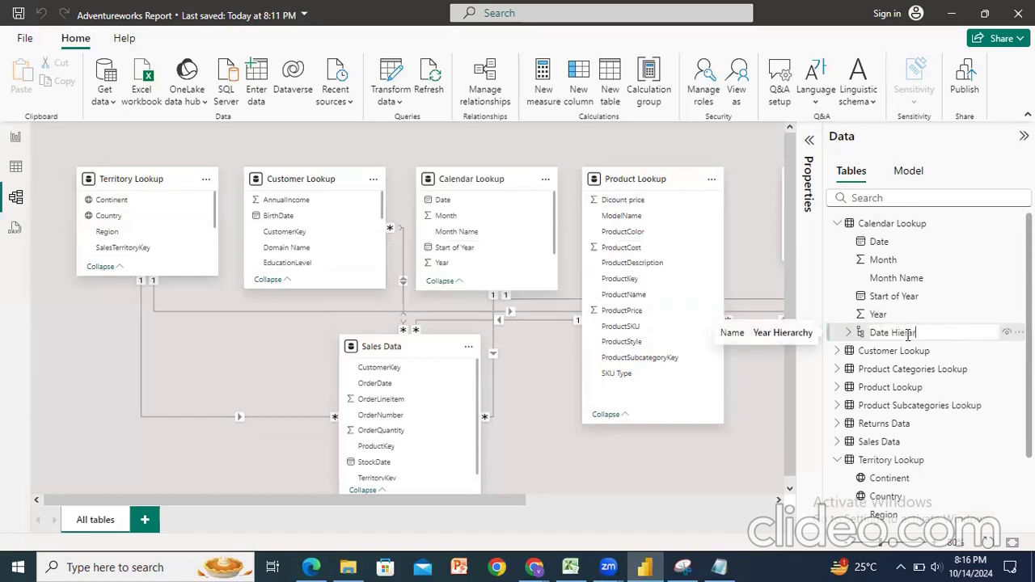
key("Return")
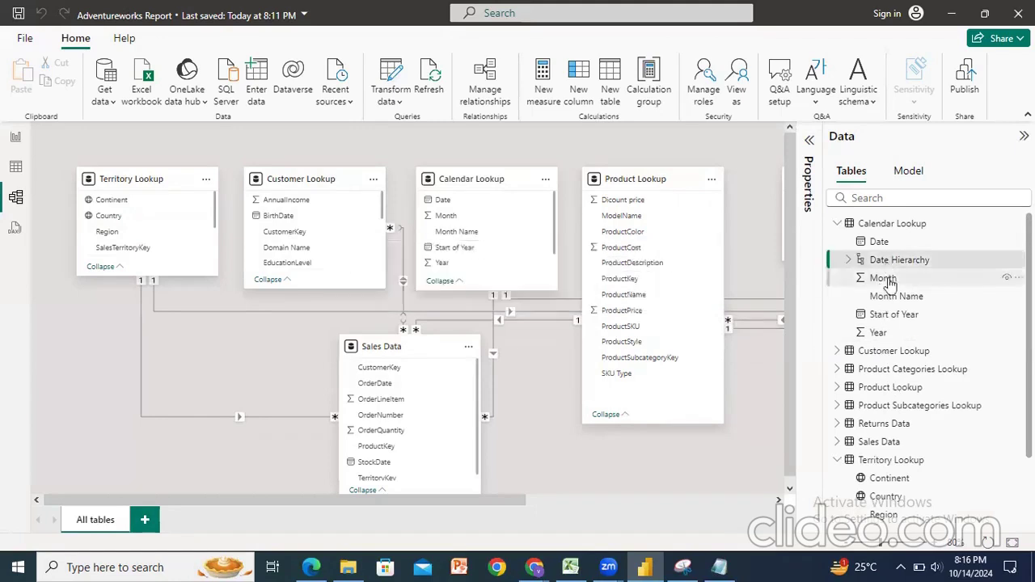
Add Month and then Date to Date Hierarchy as levels below Year, and expand the hierarchy to show its levels
right_click(887, 279)
mouse_move(930, 312)
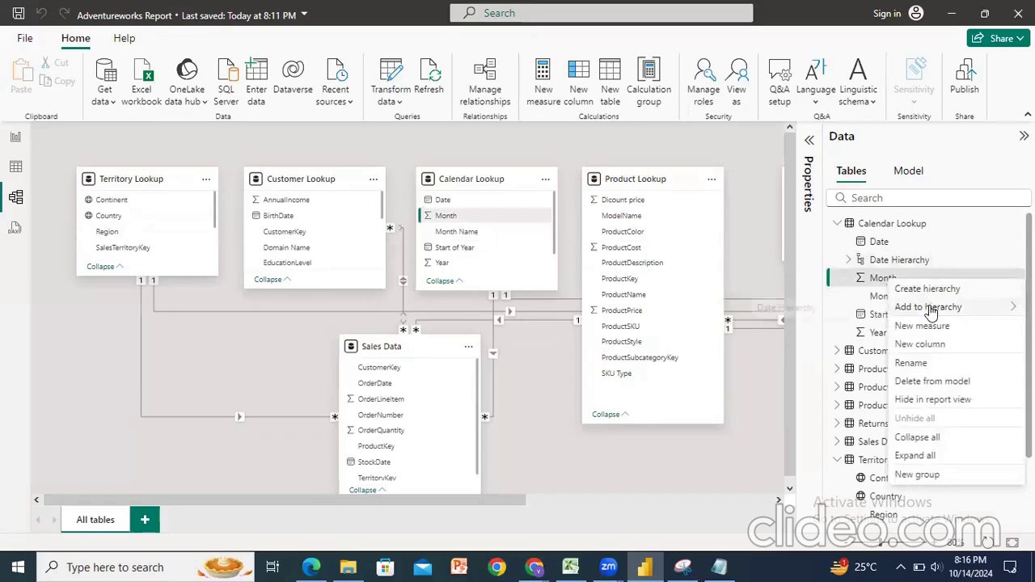
left_click(817, 309)
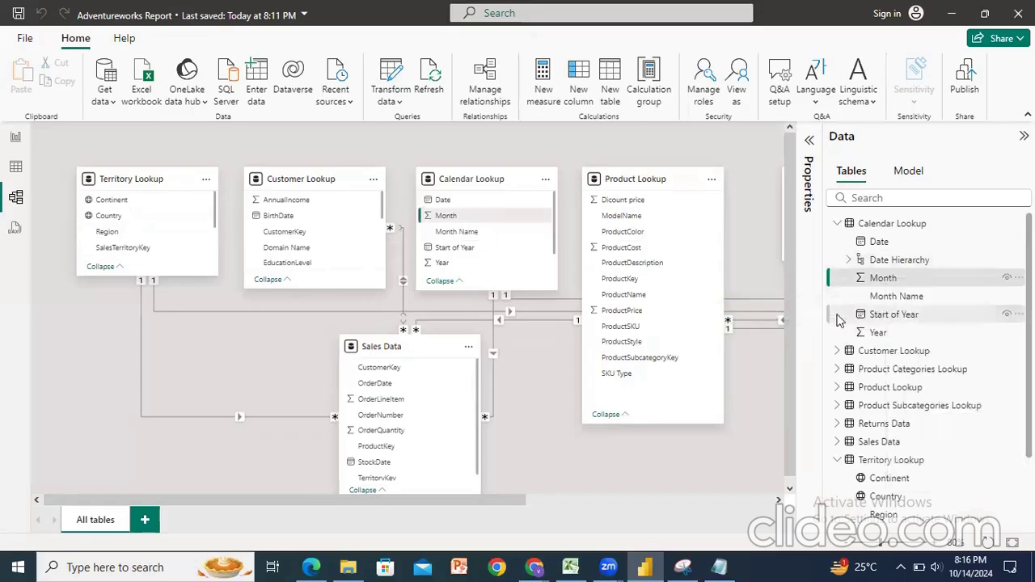
right_click(879, 243)
mouse_move(918, 273)
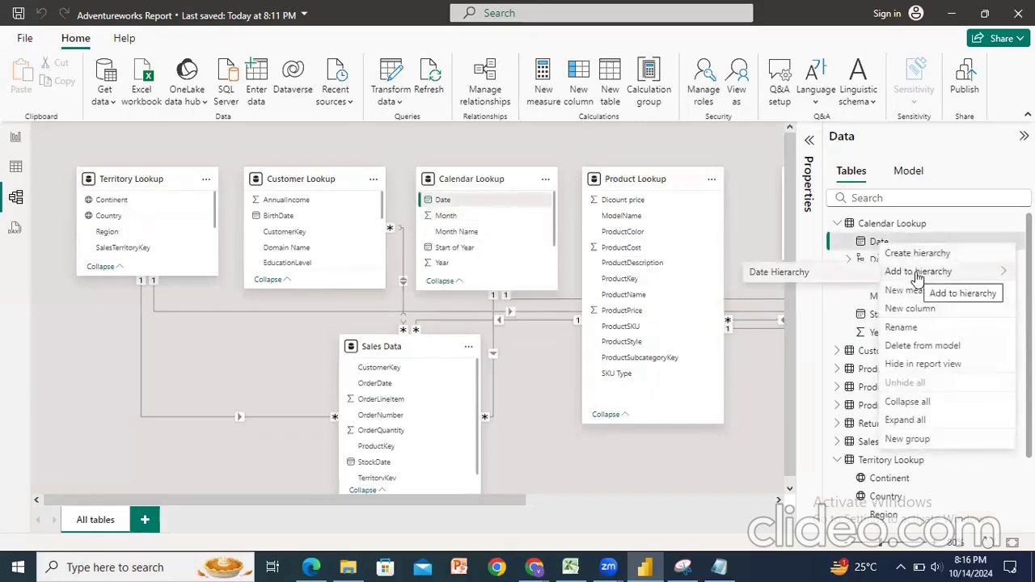
left_click(808, 275)
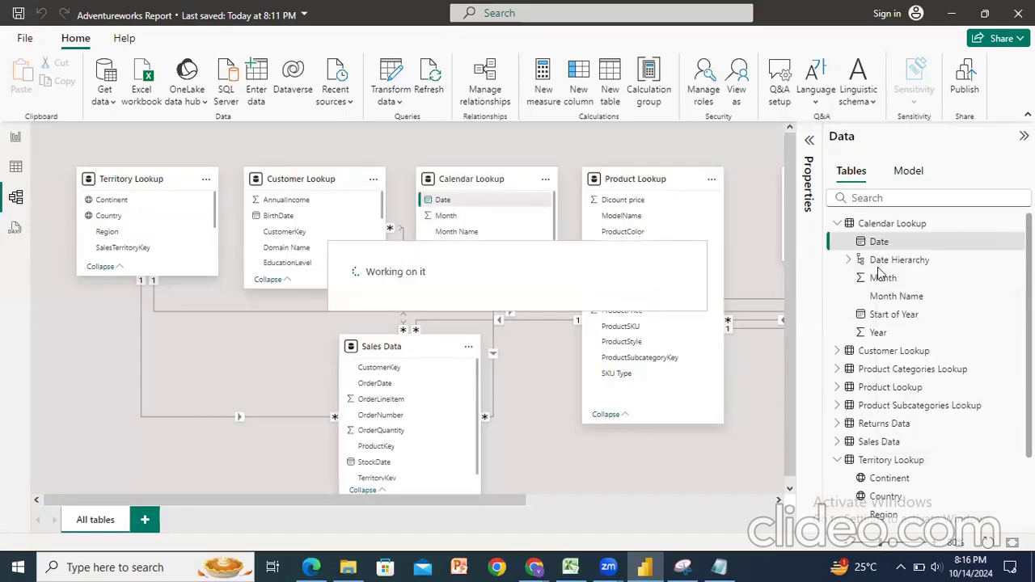
left_click(850, 260)
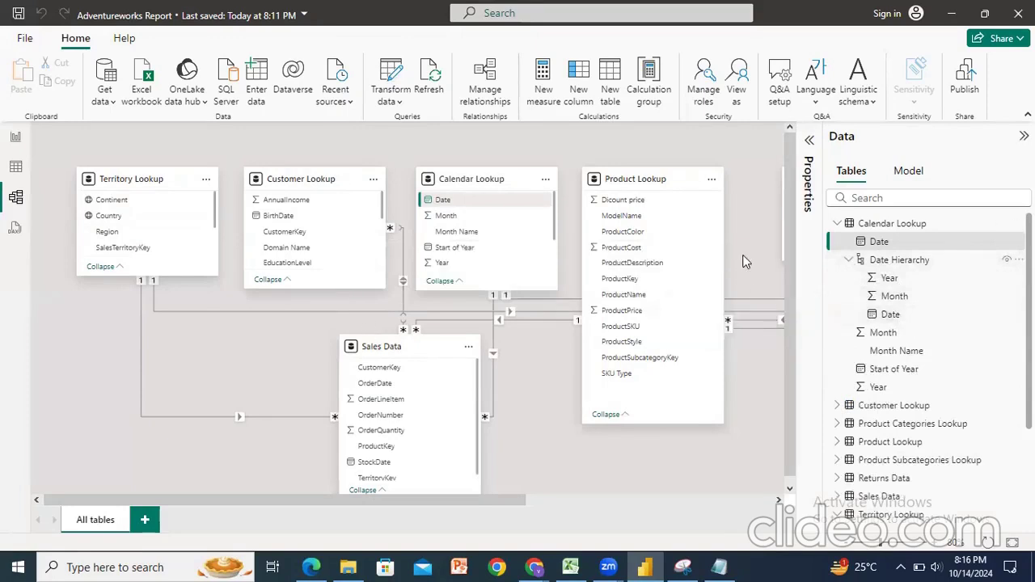
In the report view, replace SalesTerritoryKey in the matrix rows with Territory Hierarchy from Territory Lookup
left_click(17, 140)
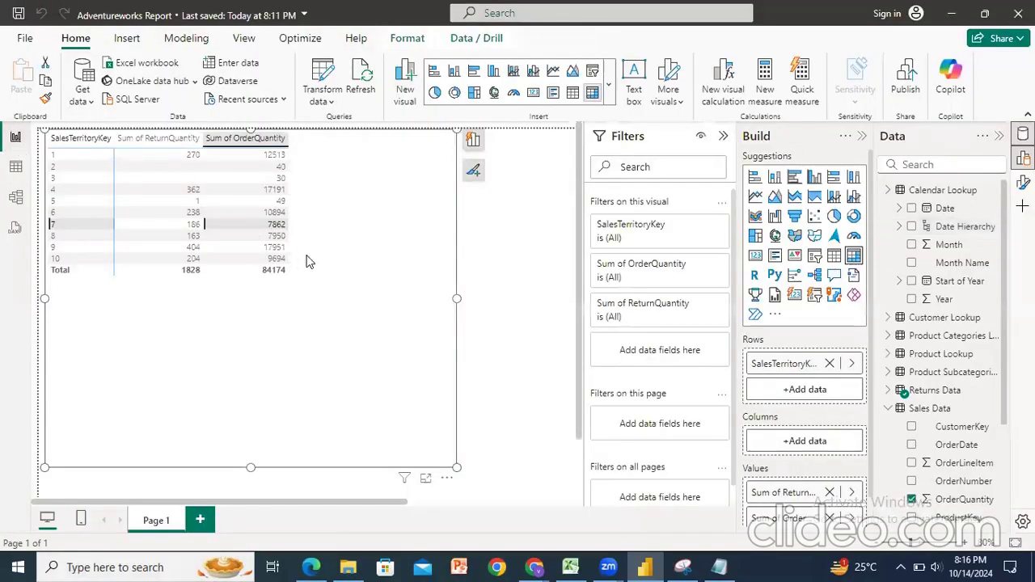
left_click(475, 142)
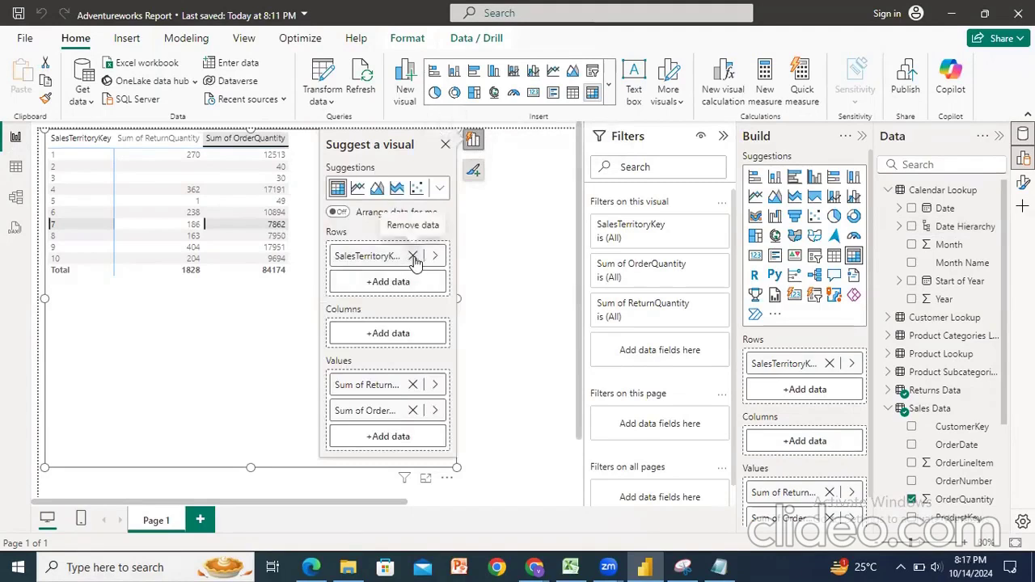
left_click(413, 257)
left_click(429, 257)
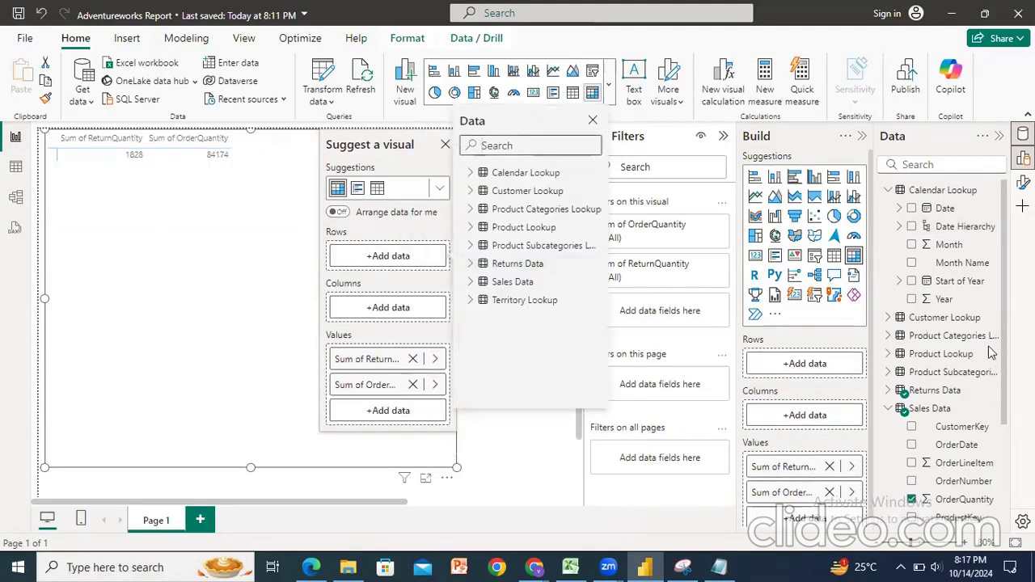
left_click(1004, 316)
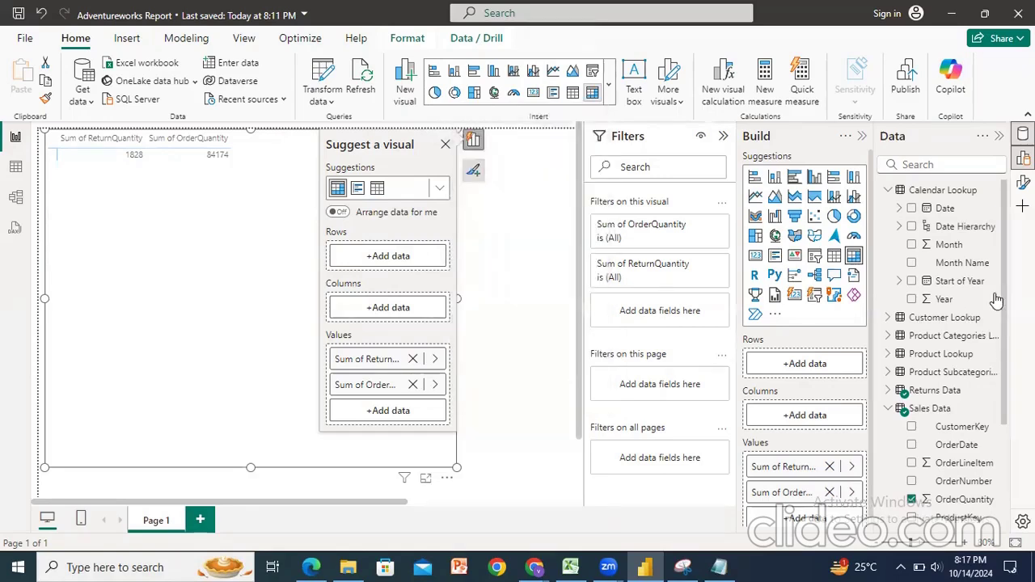
scroll(999, 308, "down", 3)
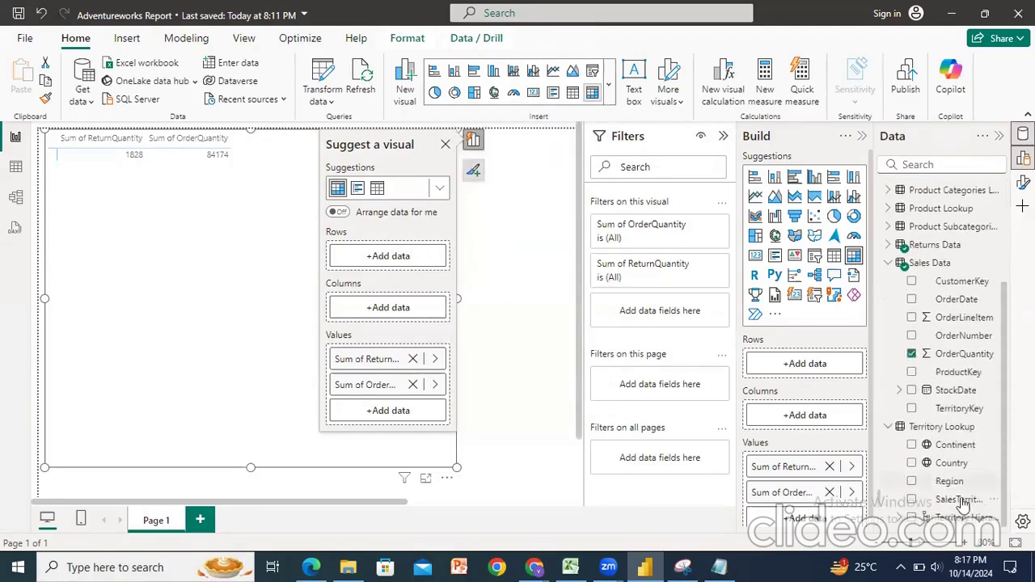
left_click(912, 519)
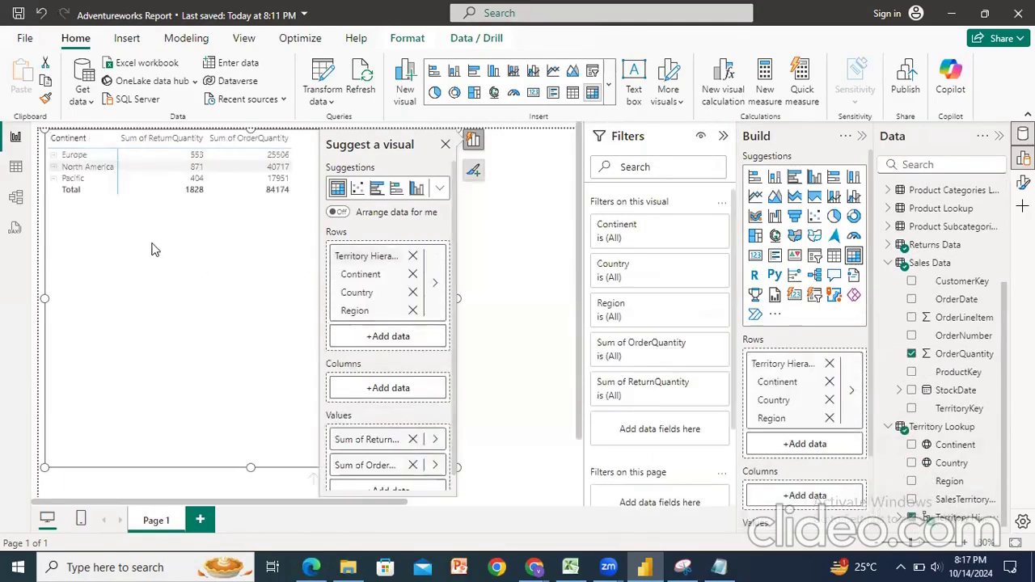
Close the visual suggestions, move the matrix a little lower on the report page and deselect it
left_click(444, 144)
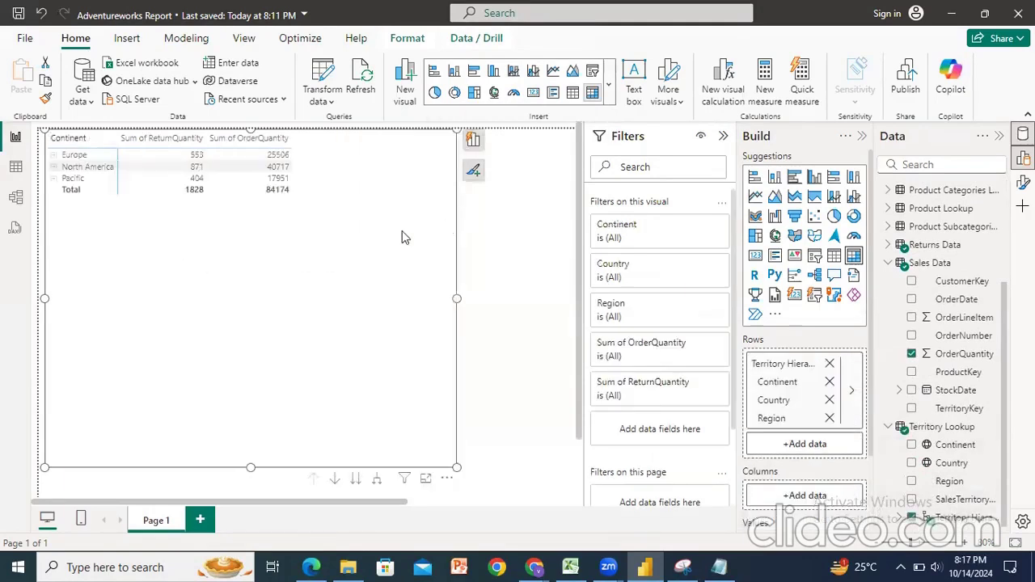
left_click_drag(250, 135, 256, 209)
left_click(247, 182)
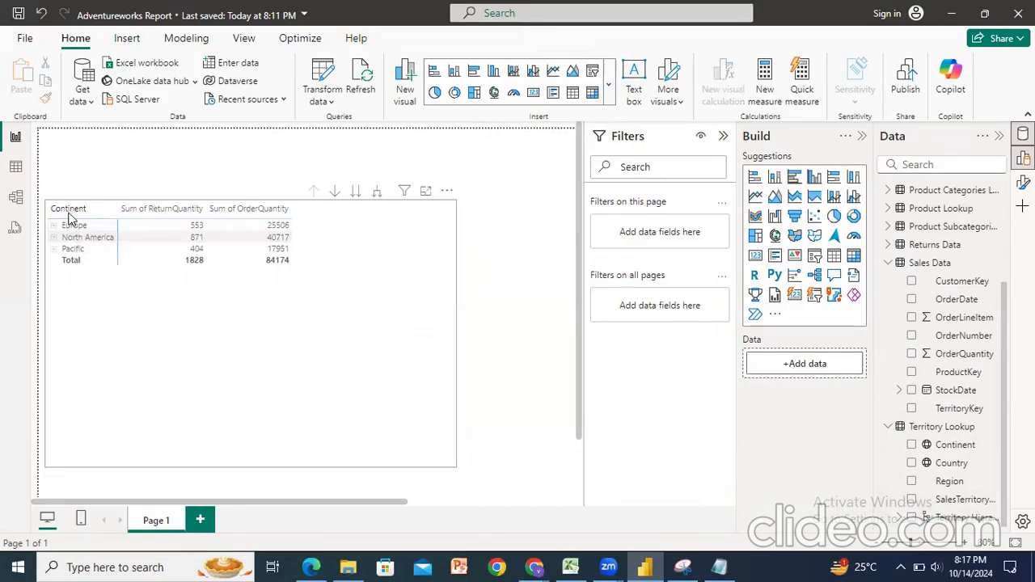
Toggle the matrix's drill-down mode on and off, and expand Europe to its countries and collapse it again
left_click(334, 194)
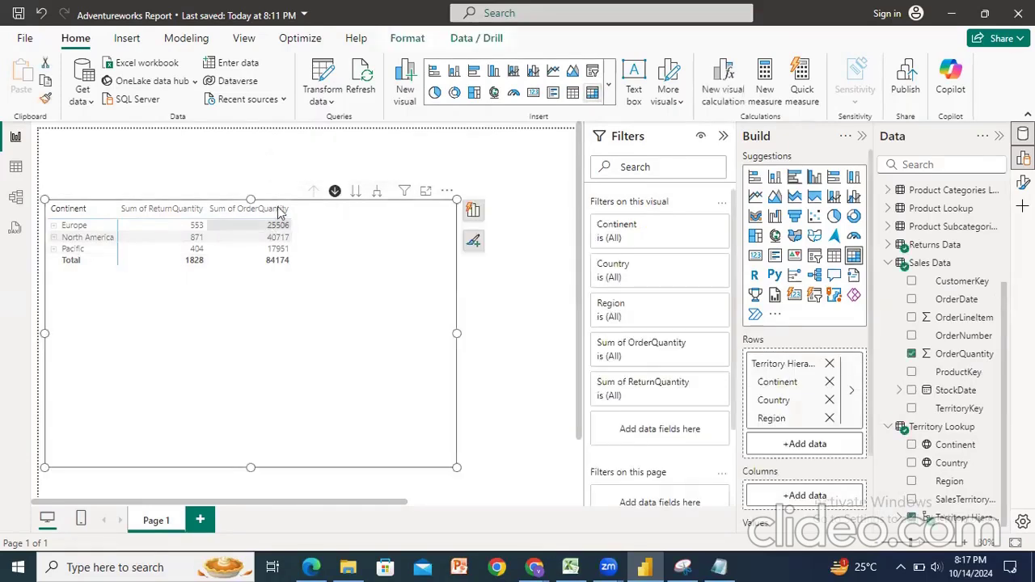
left_click(335, 194)
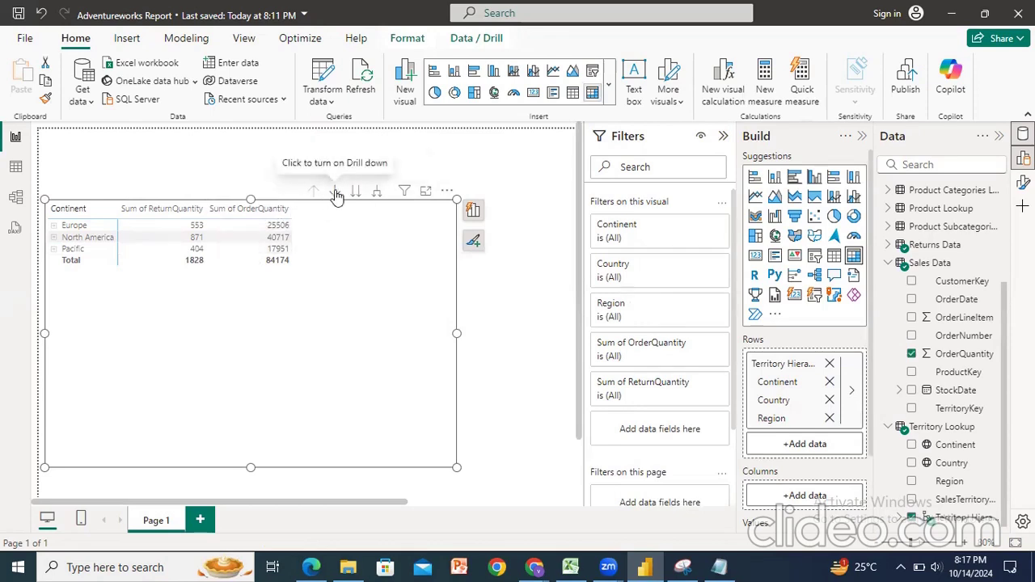
left_click(335, 195)
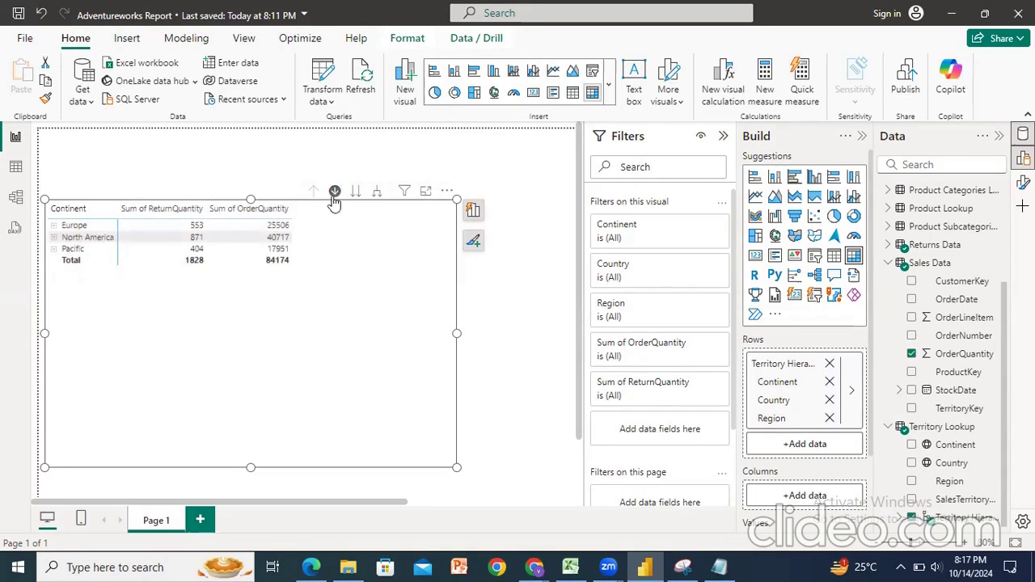
left_click(334, 197)
key("Escape")
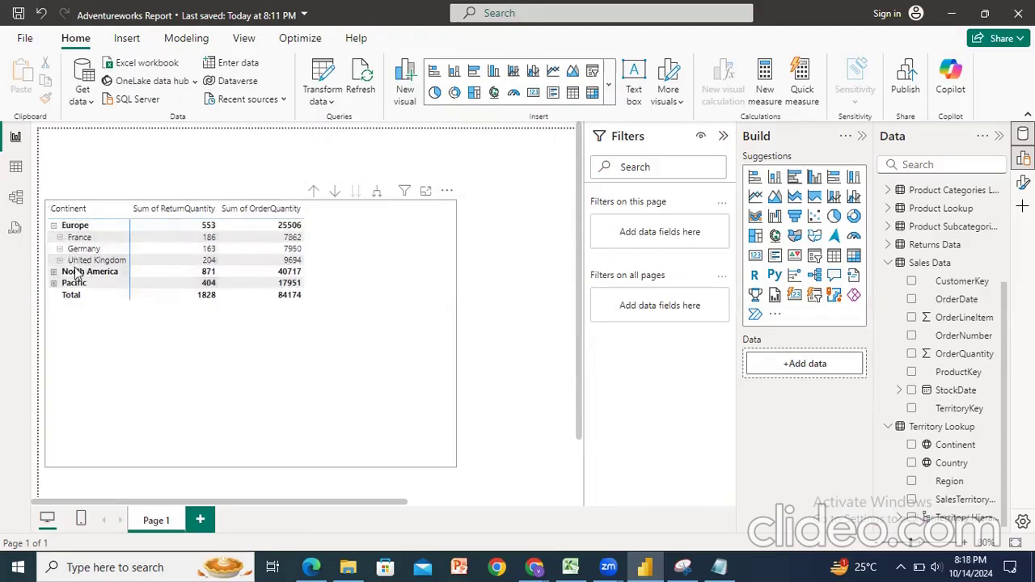
left_click(55, 226)
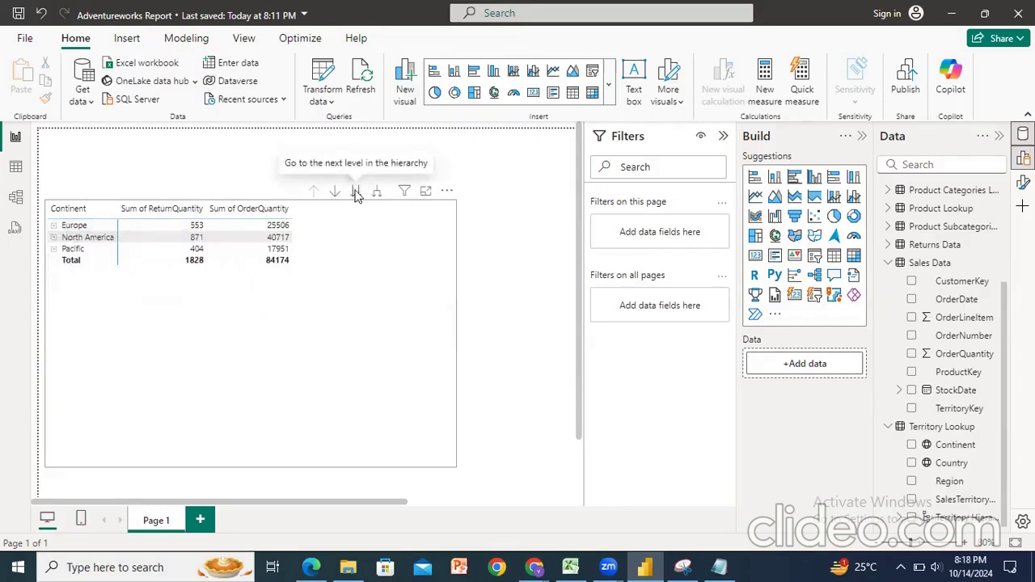
Show the matrix at the Country level, drill back up to Continent, and return to Country with drill-down mode on
left_click(356, 194)
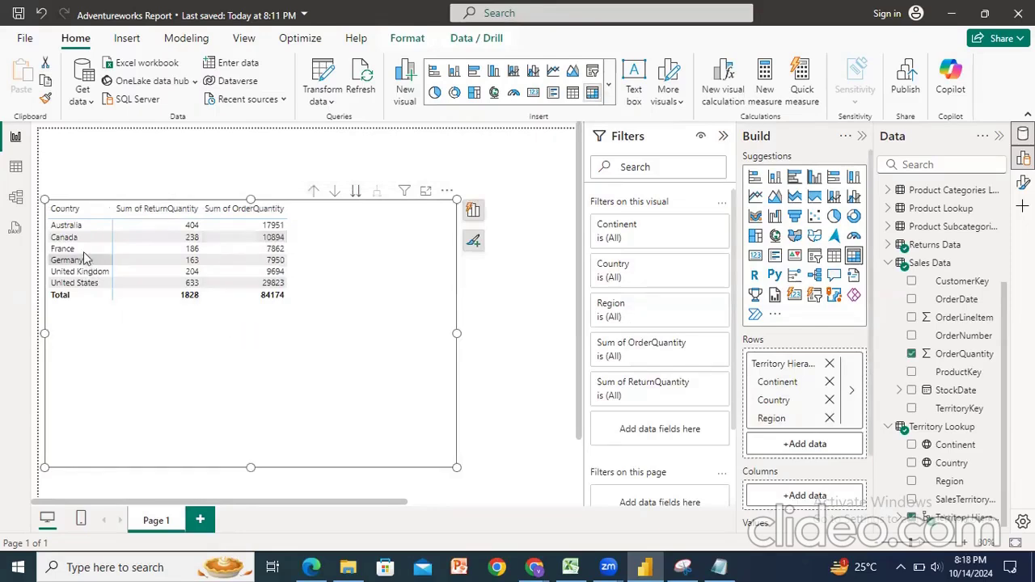
left_click(313, 194)
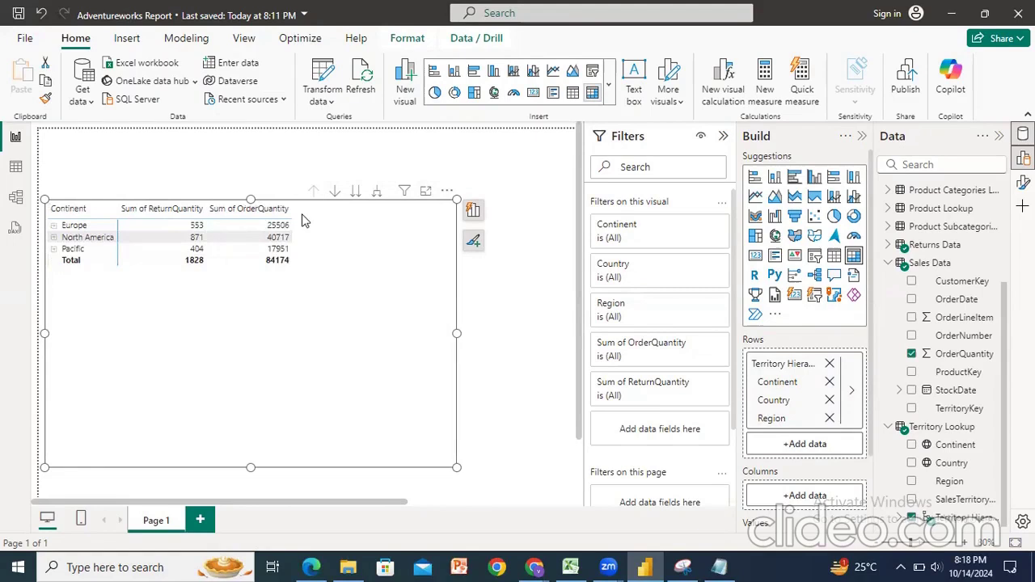
left_click(334, 194)
left_click(357, 194)
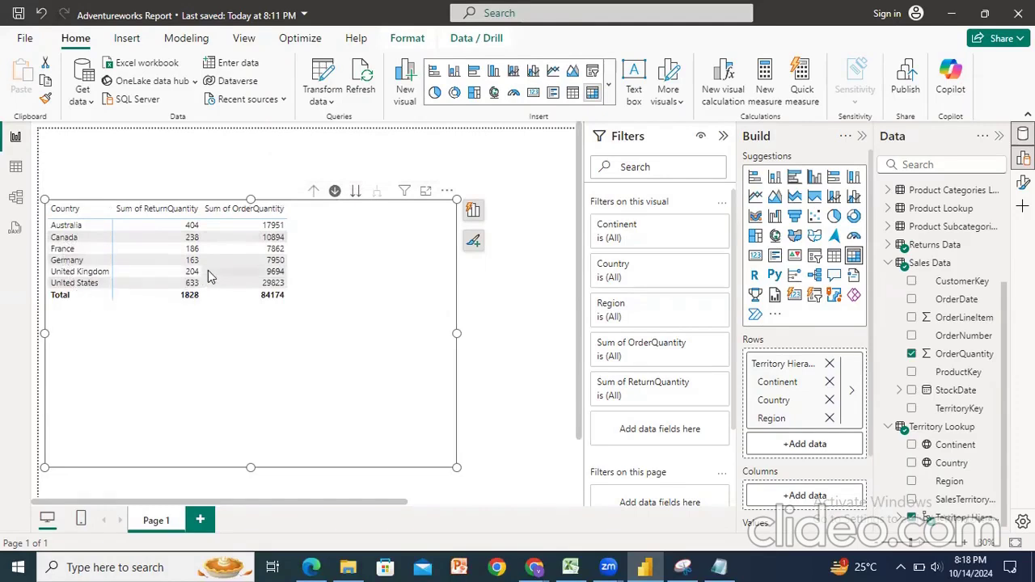
scroll(376, 270, "down", 1)
scroll(376, 270, "up", 1)
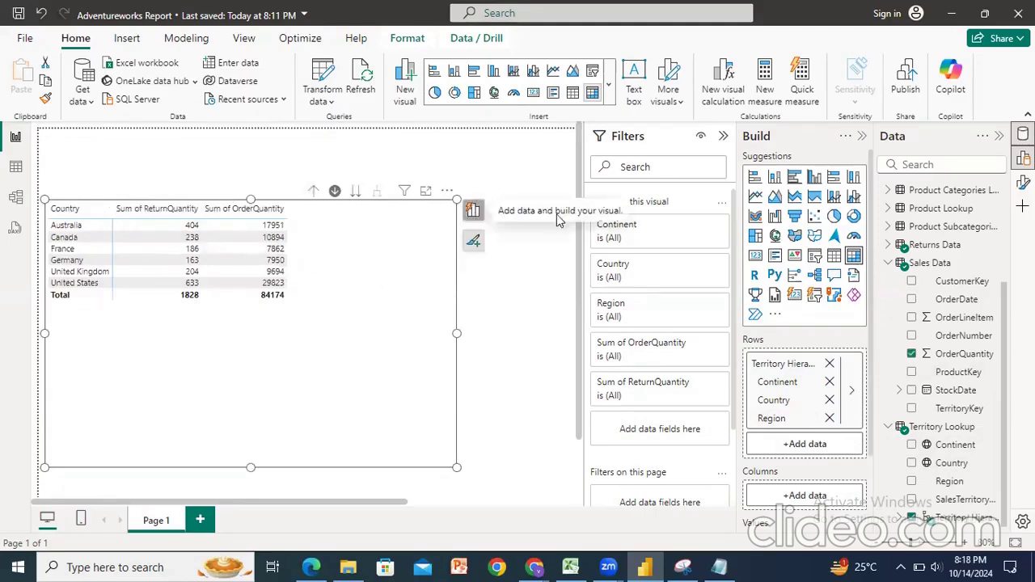
Replace Territory Hierarchy in the matrix rows with Date Hierarchy from Calendar Lookup
left_click(473, 212)
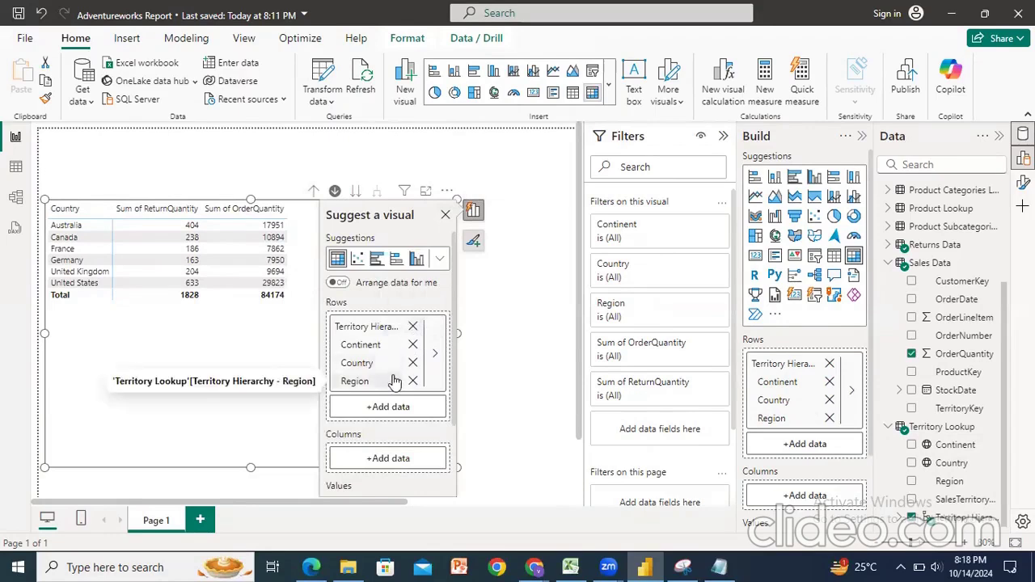
left_click(413, 328)
left_click(414, 331)
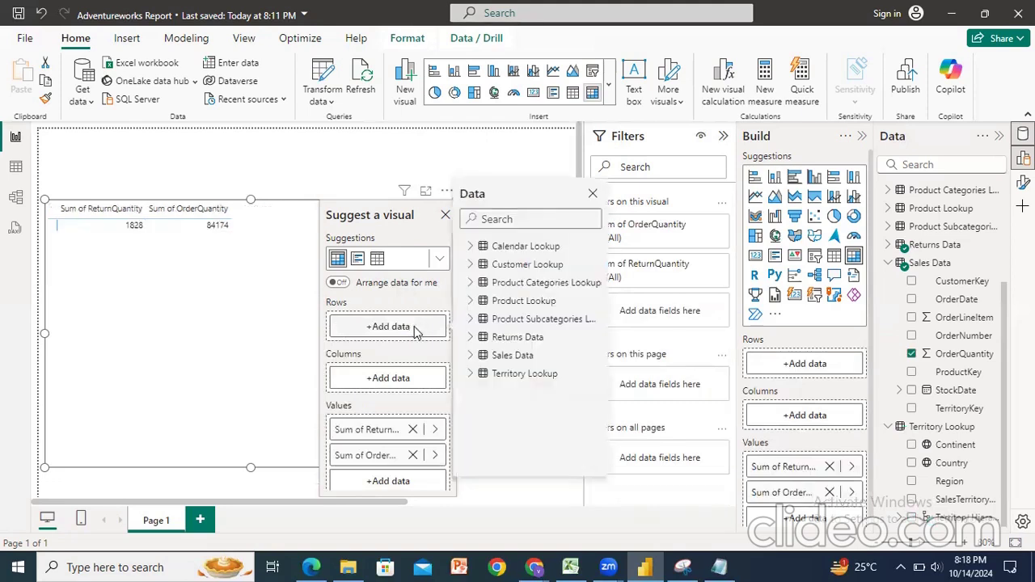
left_click(470, 246)
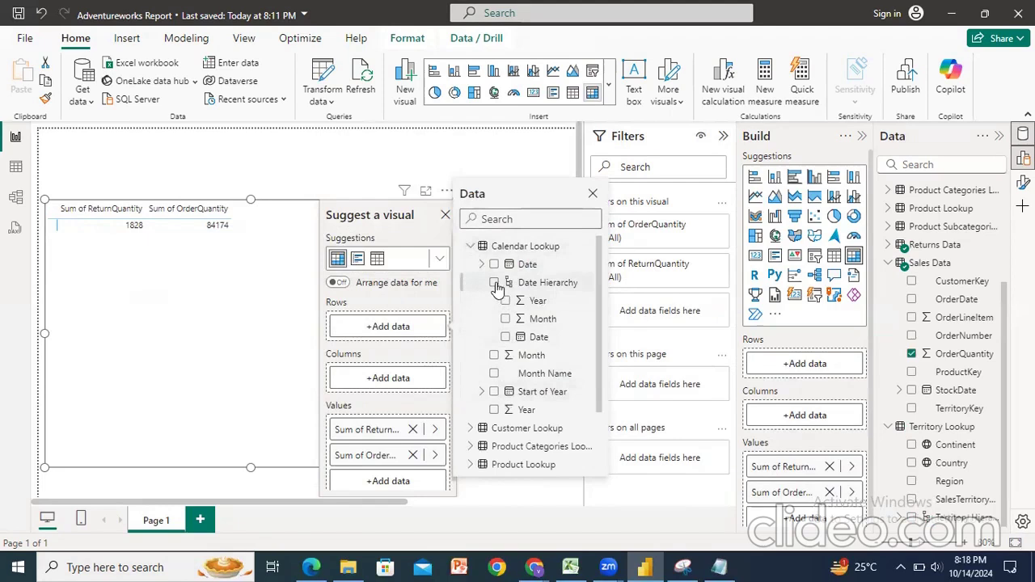
left_click(494, 282)
left_click(594, 194)
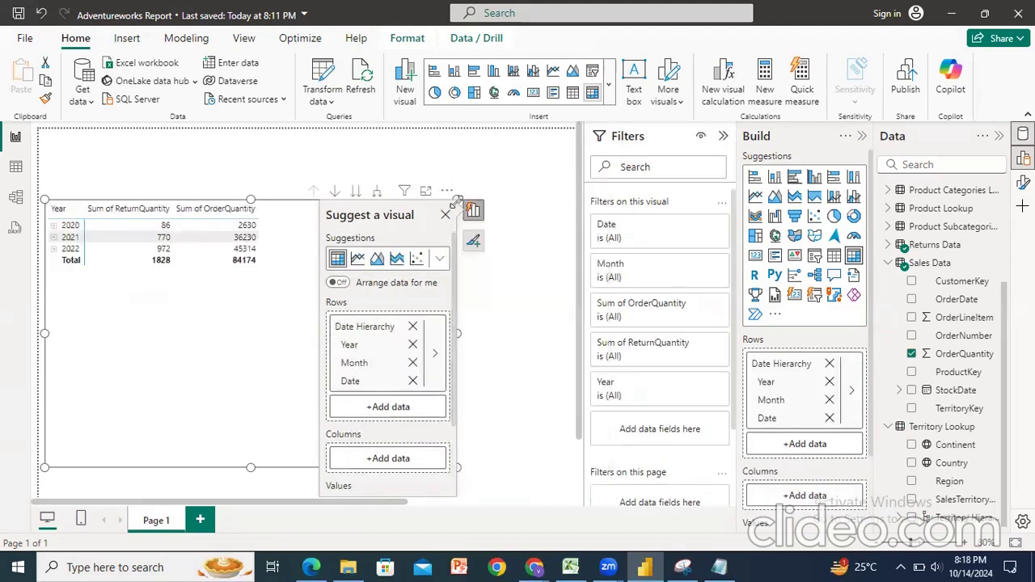
left_click(445, 215)
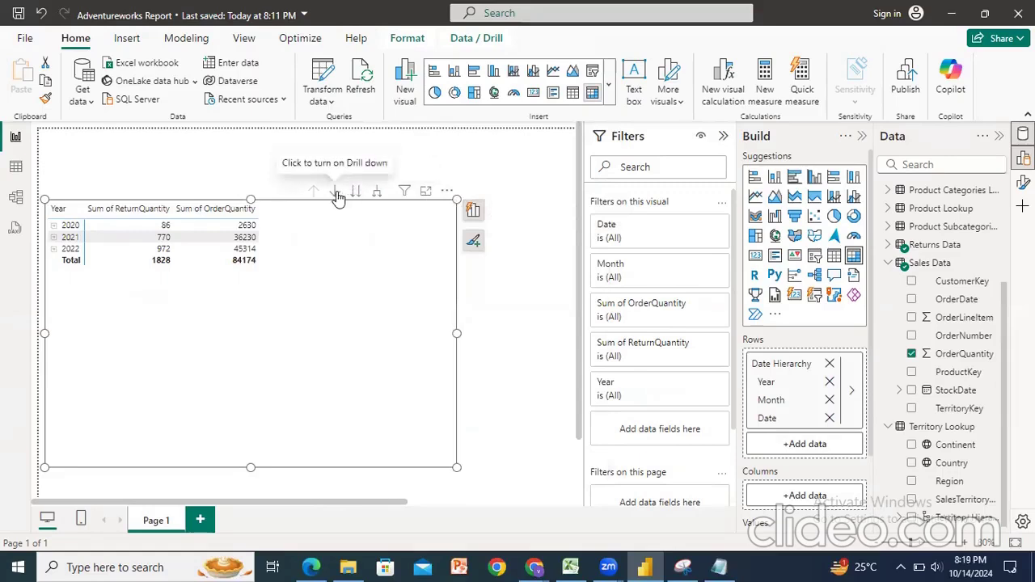
Turn on drill-down mode and expand all years in the matrix one level to months
left_click(337, 194)
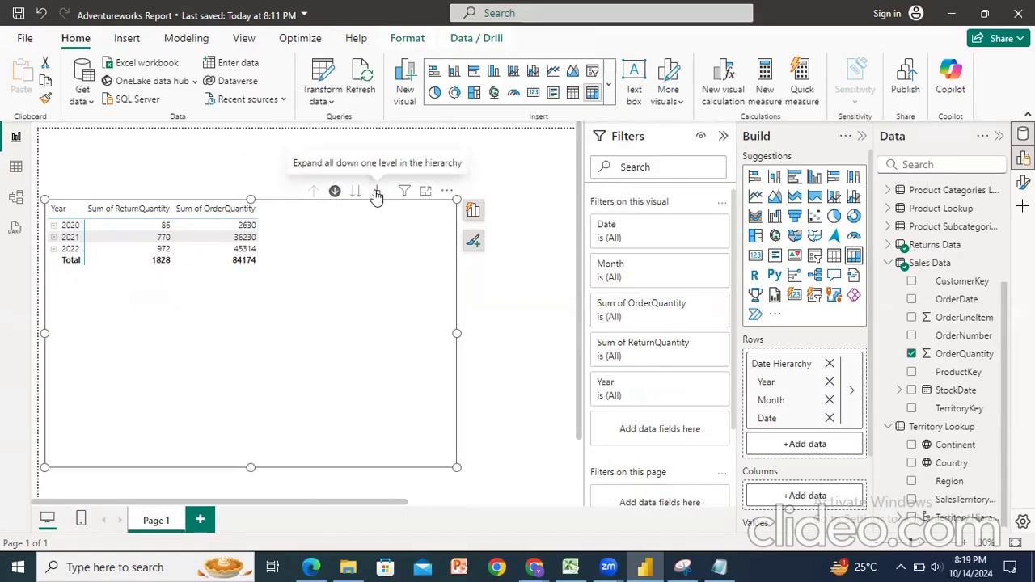
left_click(377, 194)
scroll(277, 324, "down", 3)
scroll(291, 321, "up", 3)
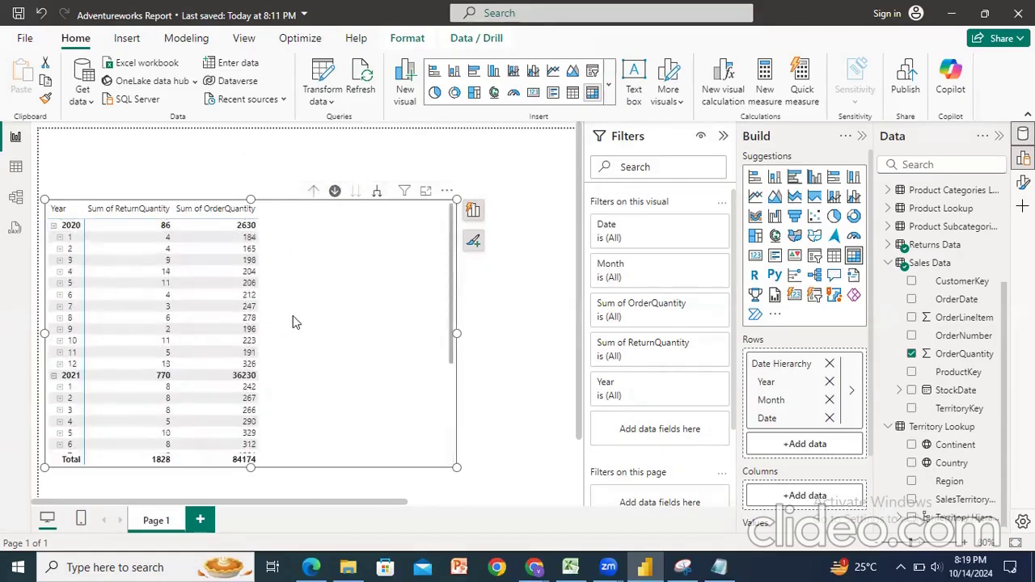
Drill the matrix up to years, expand all levels down to individual dates, and look through the daily rows
left_click(313, 192)
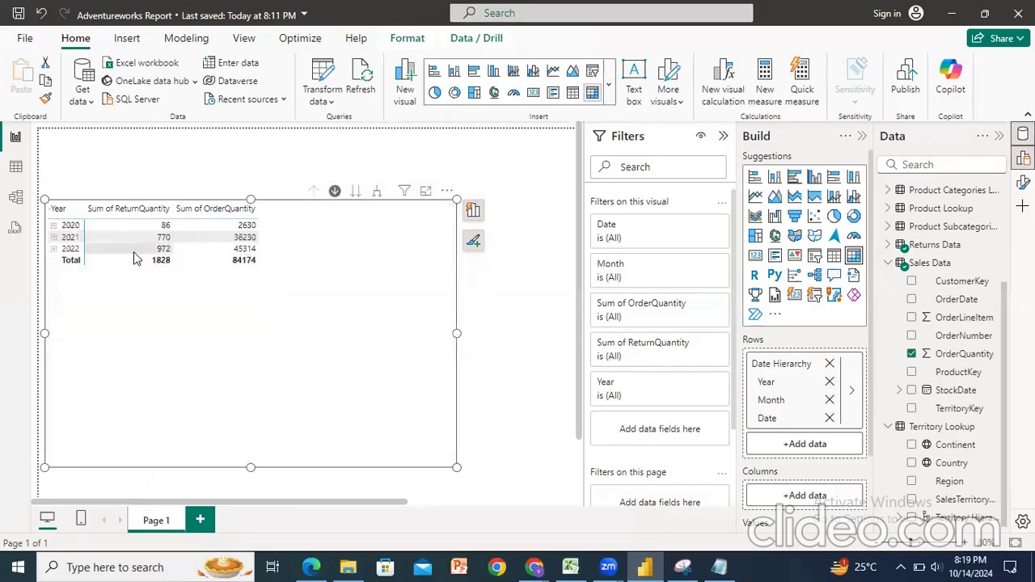
left_click(376, 192)
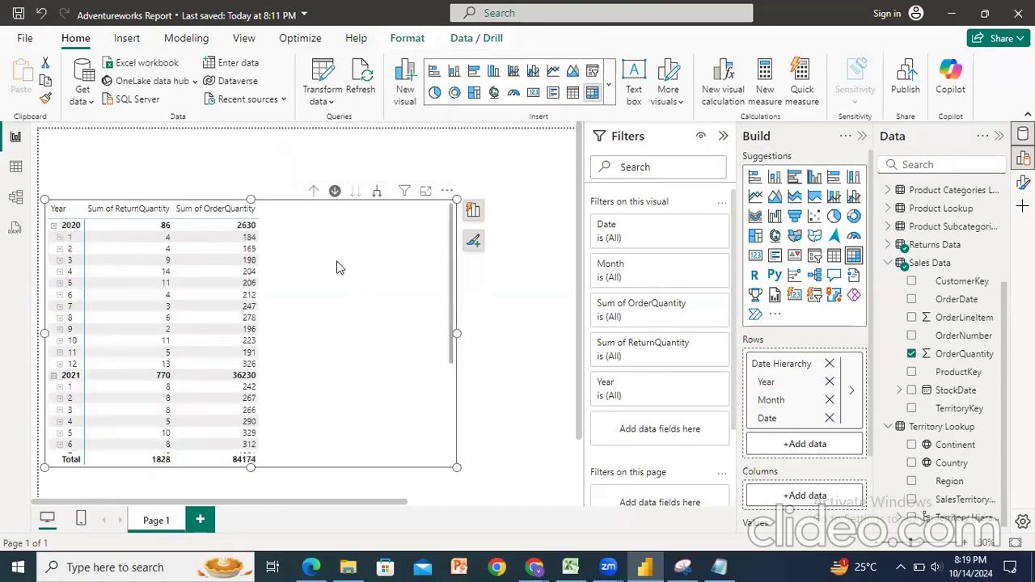
left_click(377, 199)
scroll(134, 332, "down", 15)
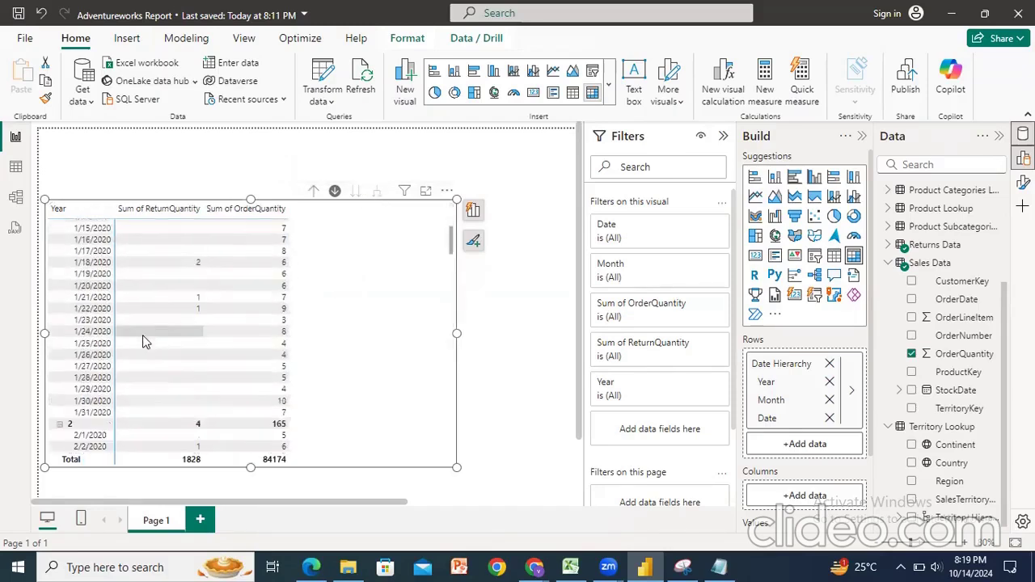
scroll(167, 332, "down", 17)
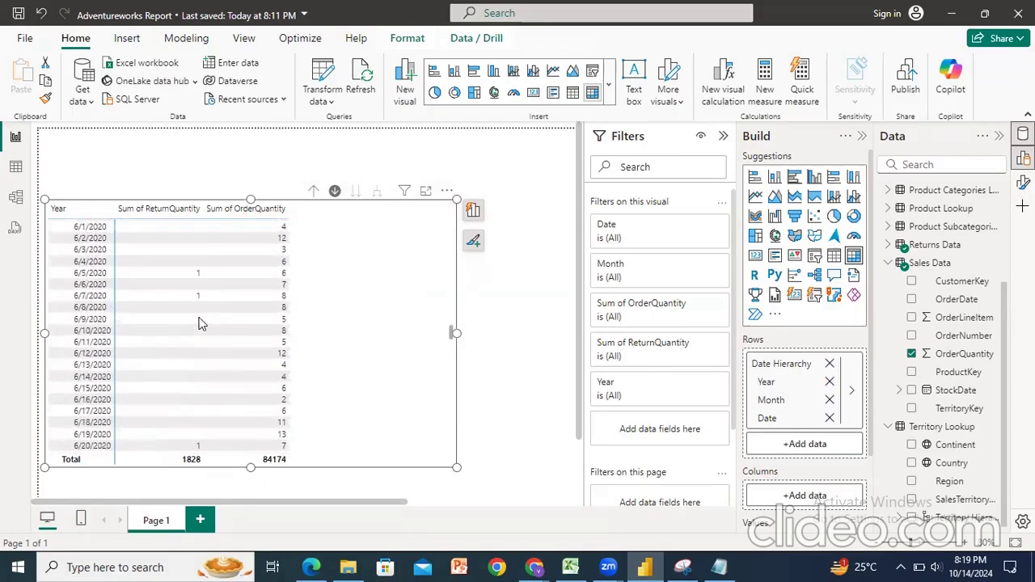
left_click_drag(451, 316, 449, 199)
scroll(424, 255, "up", 20)
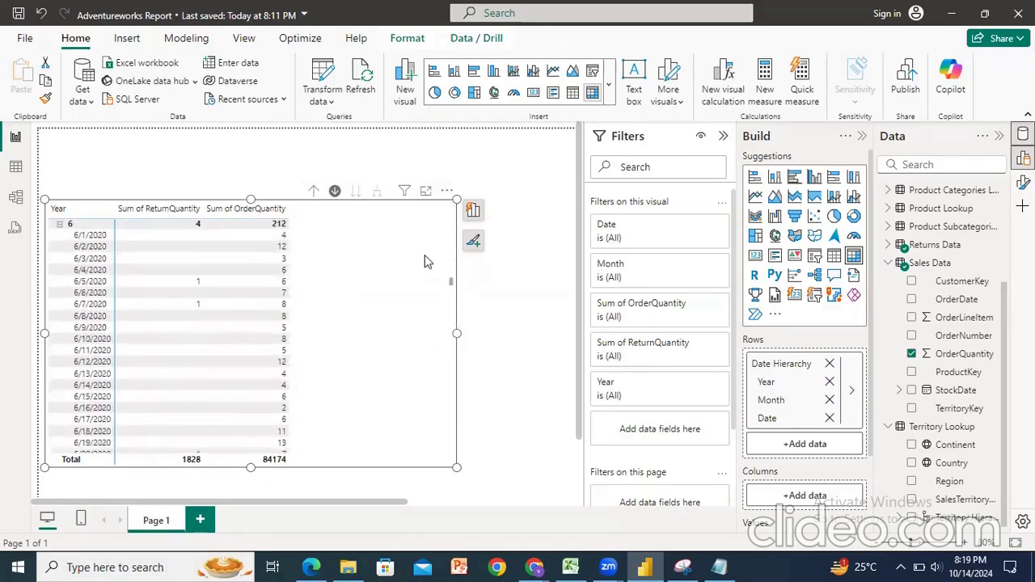
scroll(424, 254, "up", 10)
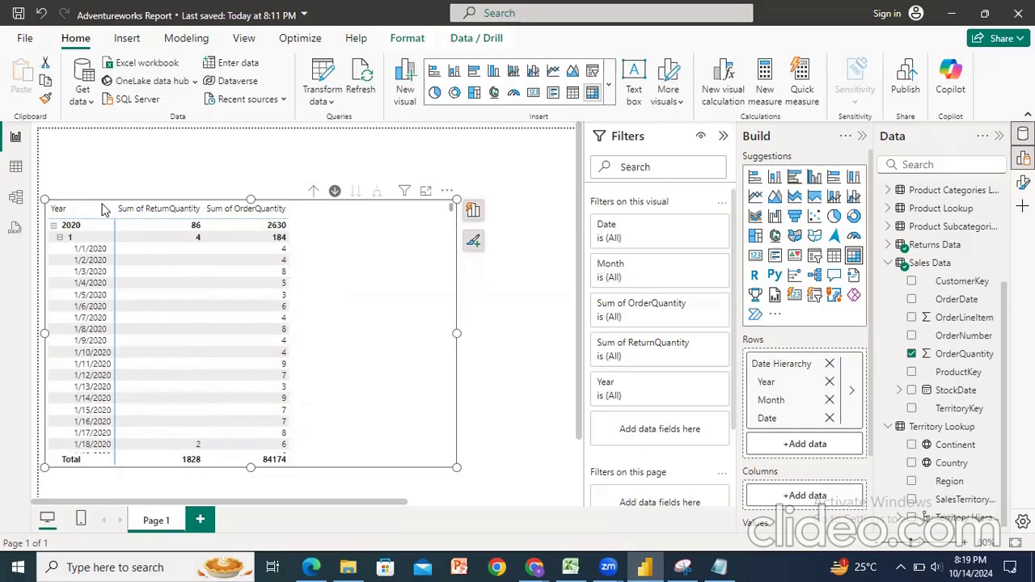
Sort the matrix by Sum of ReturnQuantity in descending order and drill it back up to the Year level
left_click(145, 168)
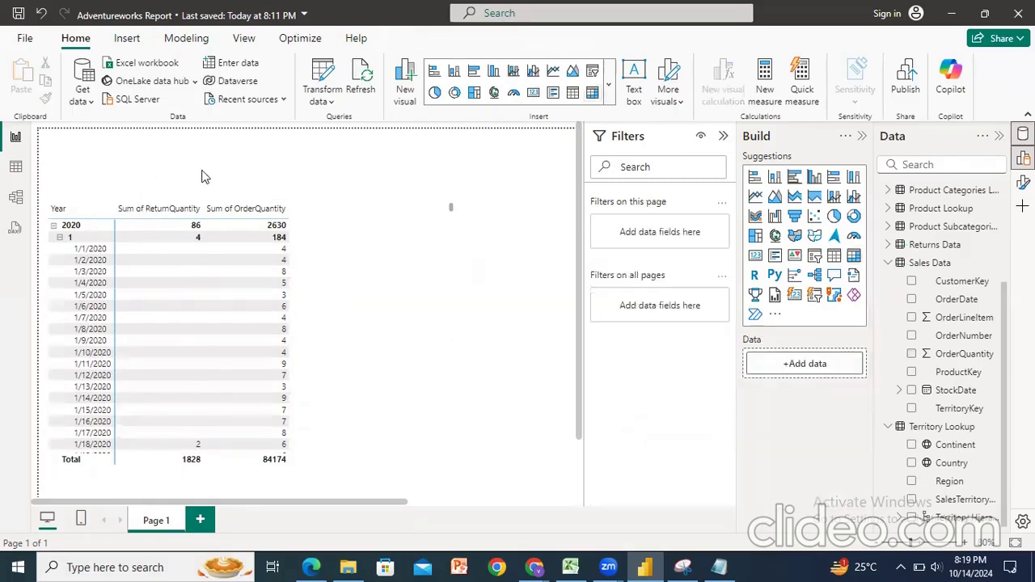
left_click(158, 209)
mouse_move(325, 223)
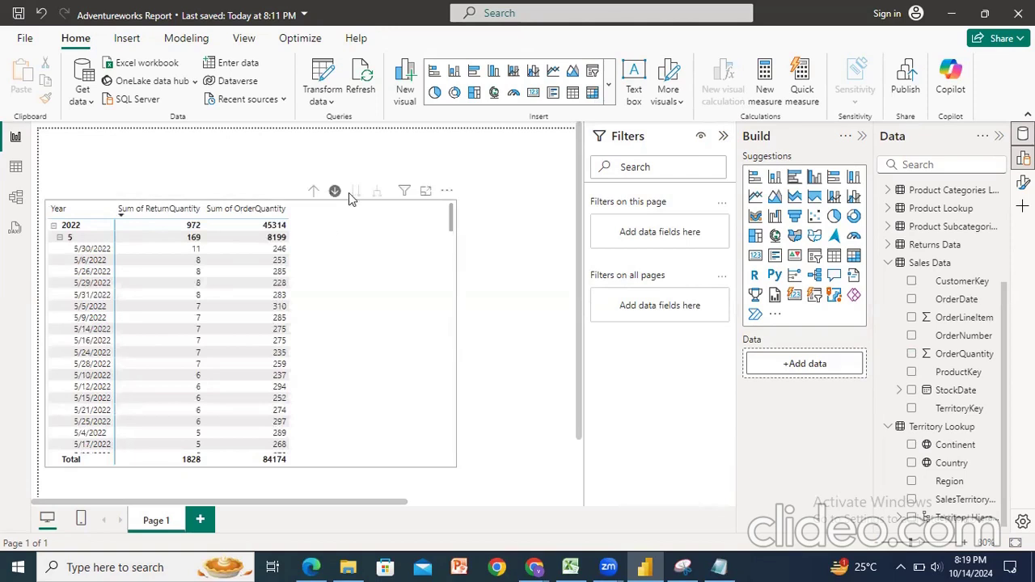
left_click(315, 192)
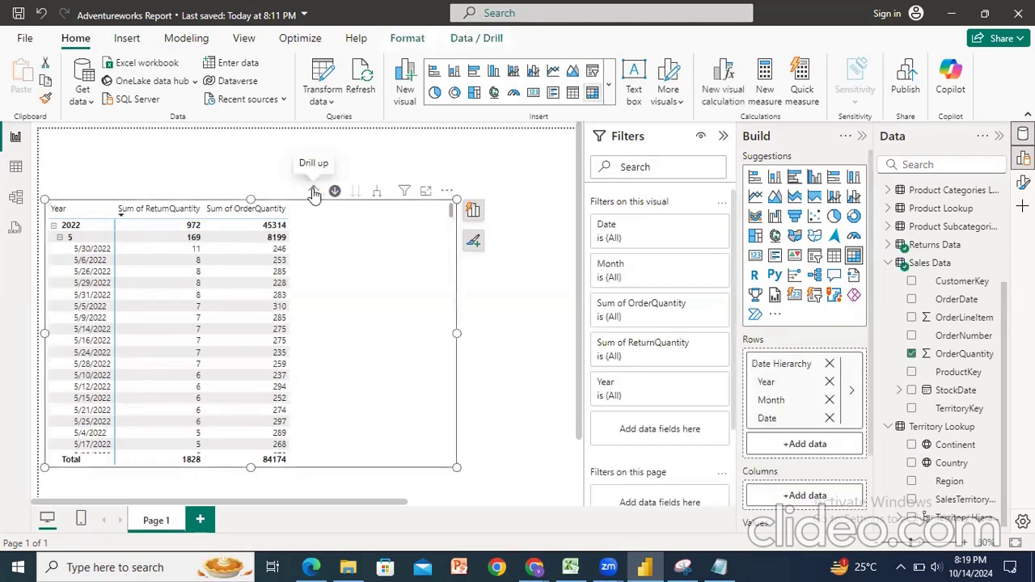
left_click(315, 194)
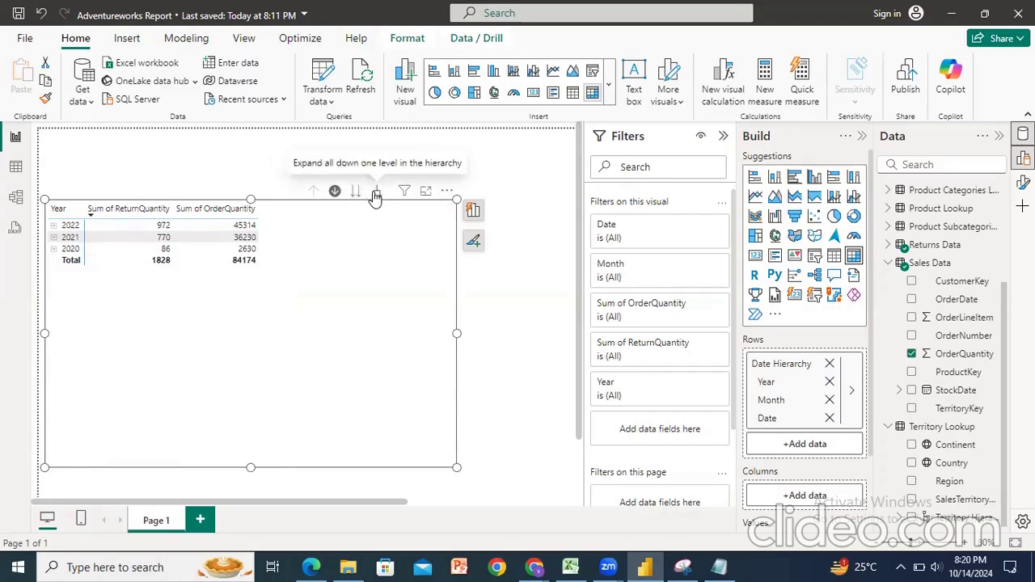
left_click(505, 179)
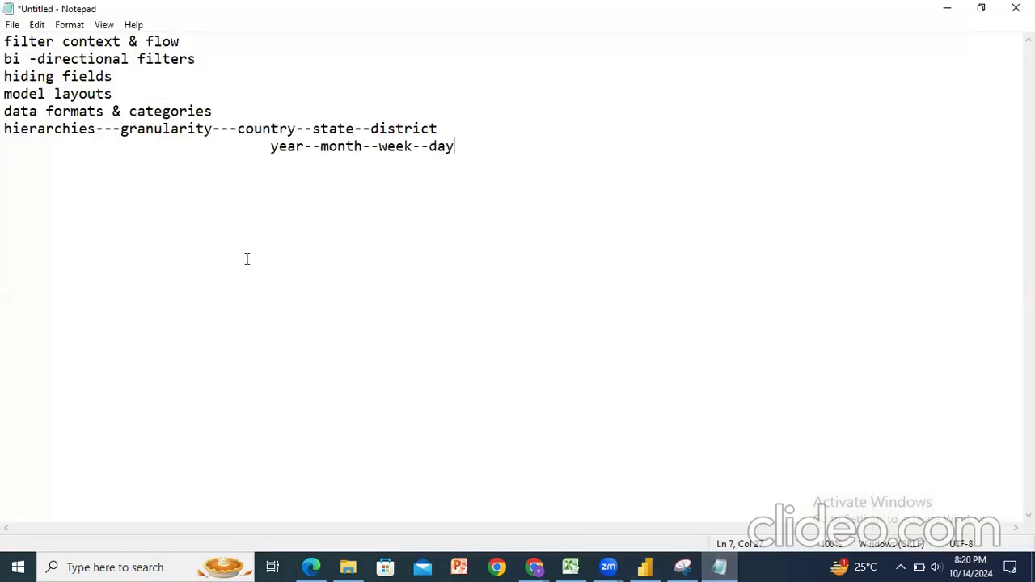
Switch to the Notepad topic list, review its opening lines on filter context and bi-directional filters, and return to Power BI
left_click(719, 567)
left_click_drag(17, 47, 152, 60)
left_click(11, 58)
left_click(647, 567)
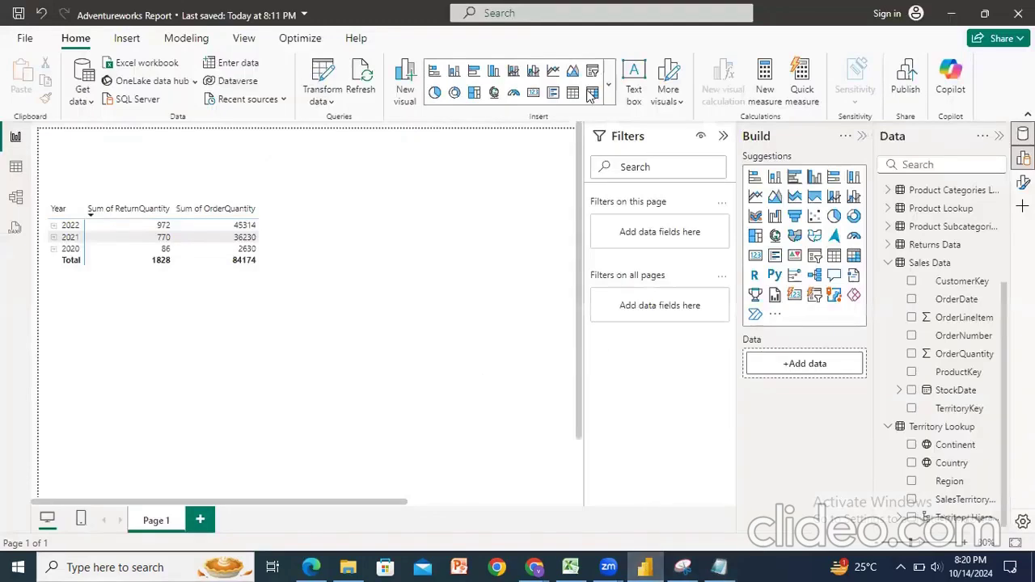